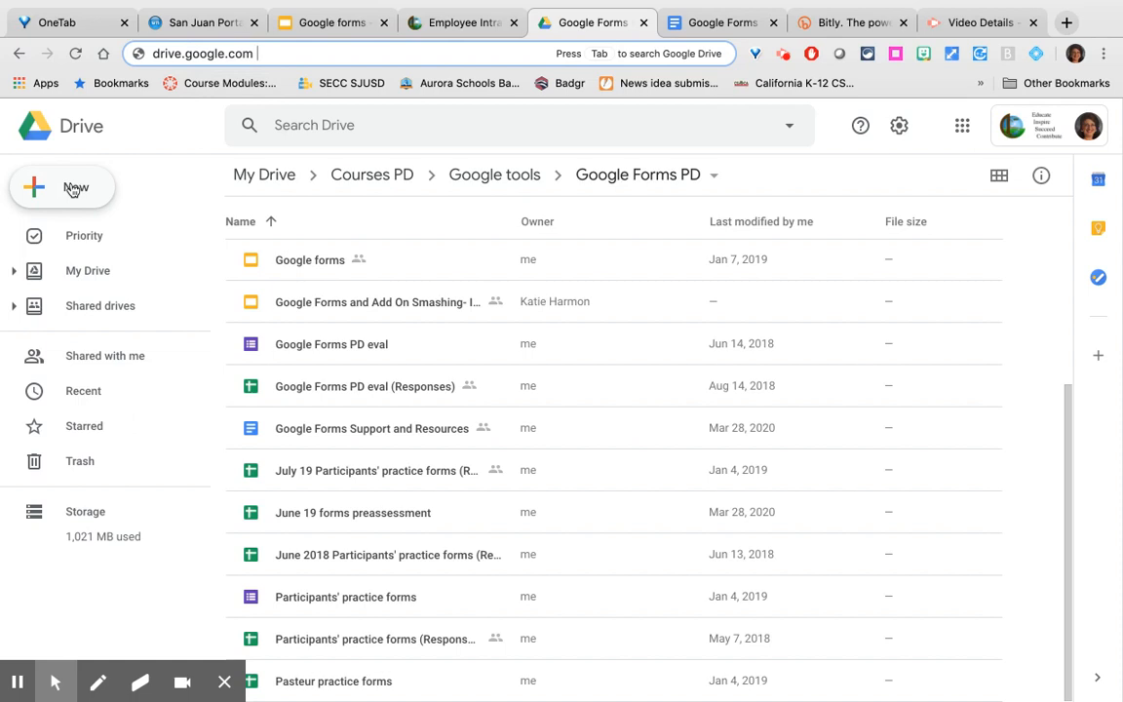
Create a new blank Google Form in the Google Forms PD folder
{"action": "left_click", "coordinate": [72, 190]}
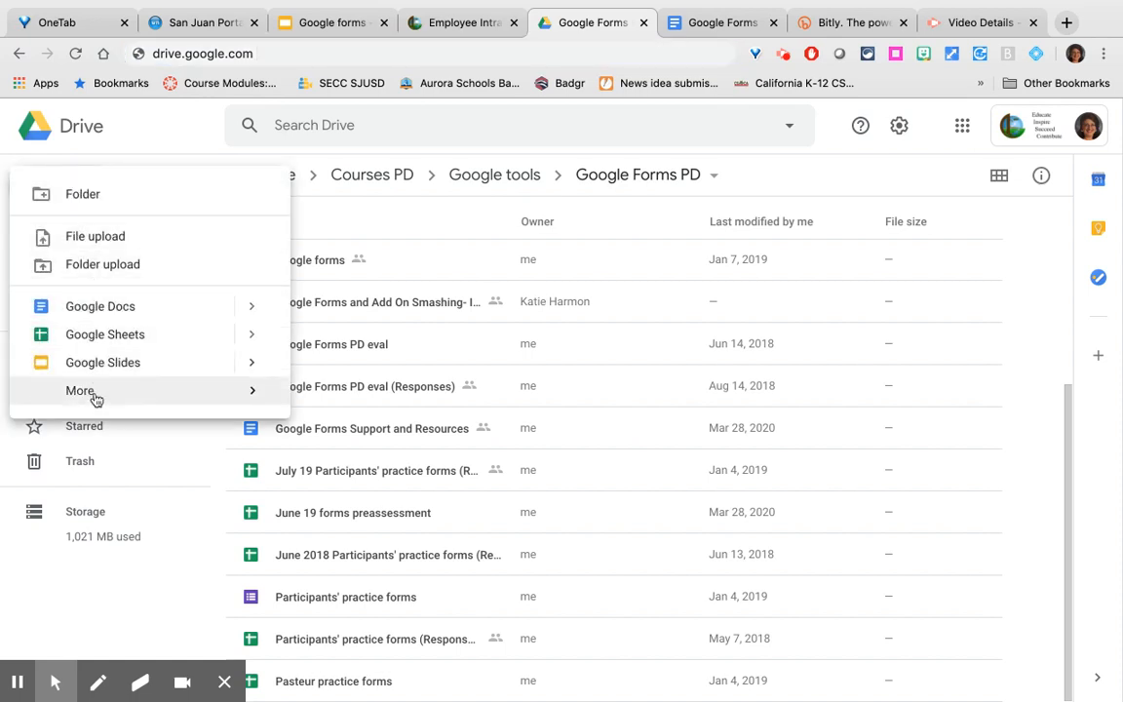
{"action": "mouse_move", "coordinate": [129, 394]}
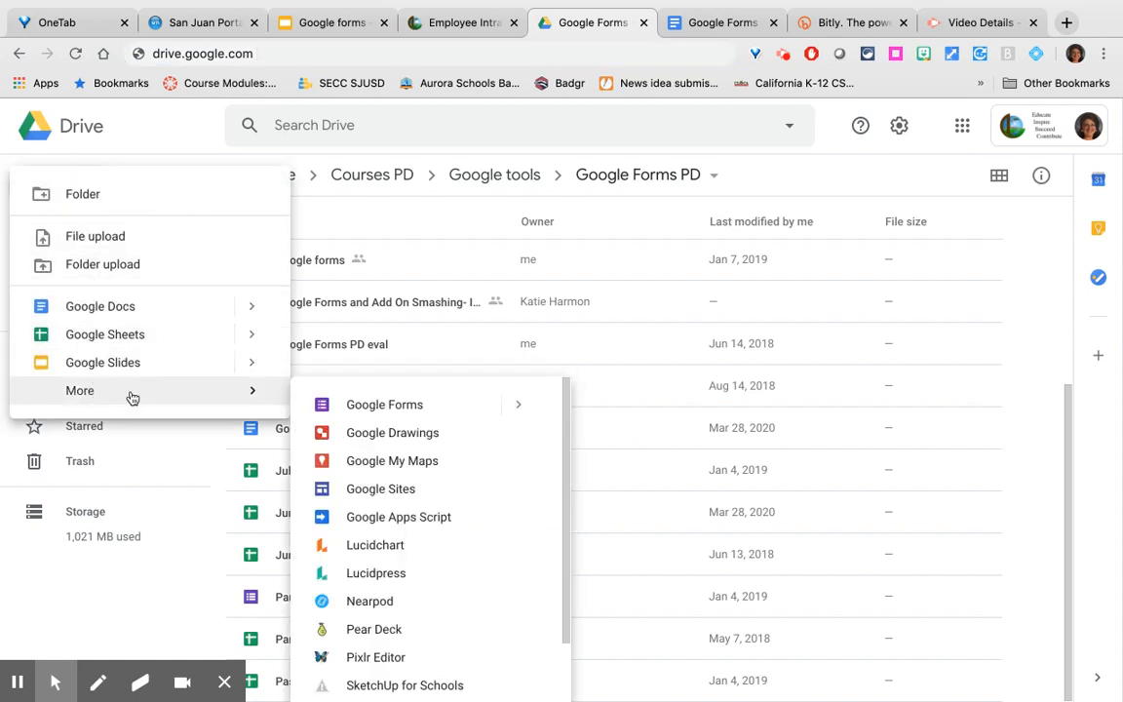
{"action": "left_click", "coordinate": [368, 412]}
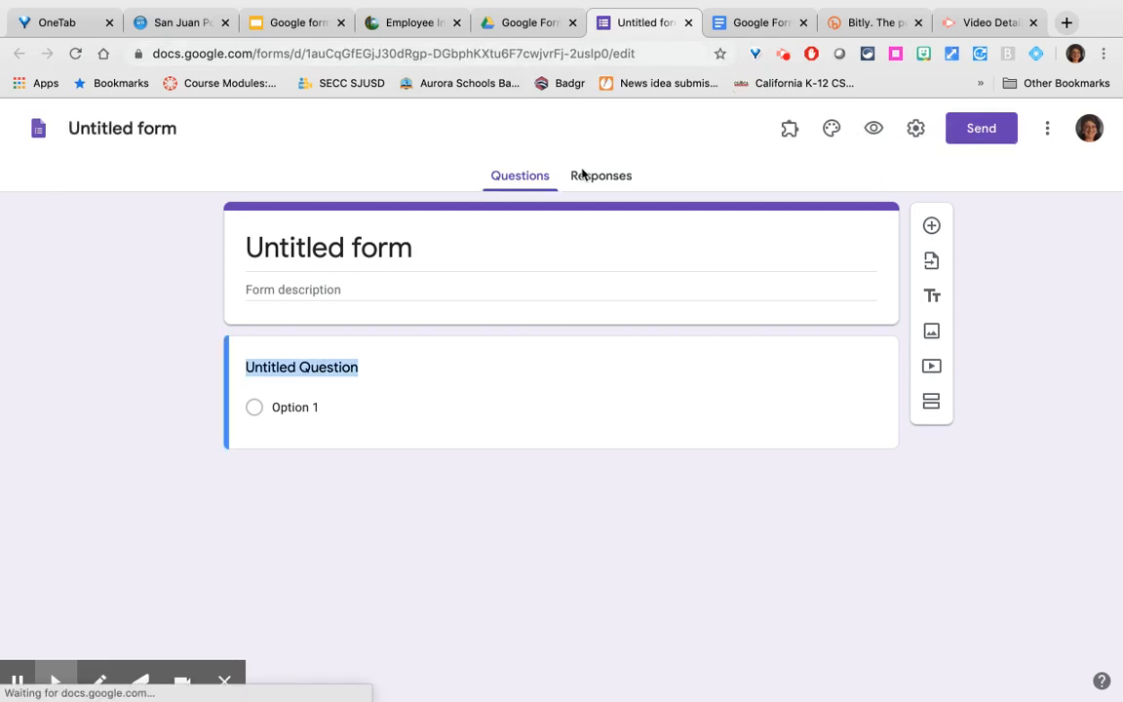
Name the form "Sample form" and apply the same text as its displayed title
{"action": "left_click", "coordinate": [141, 126]}
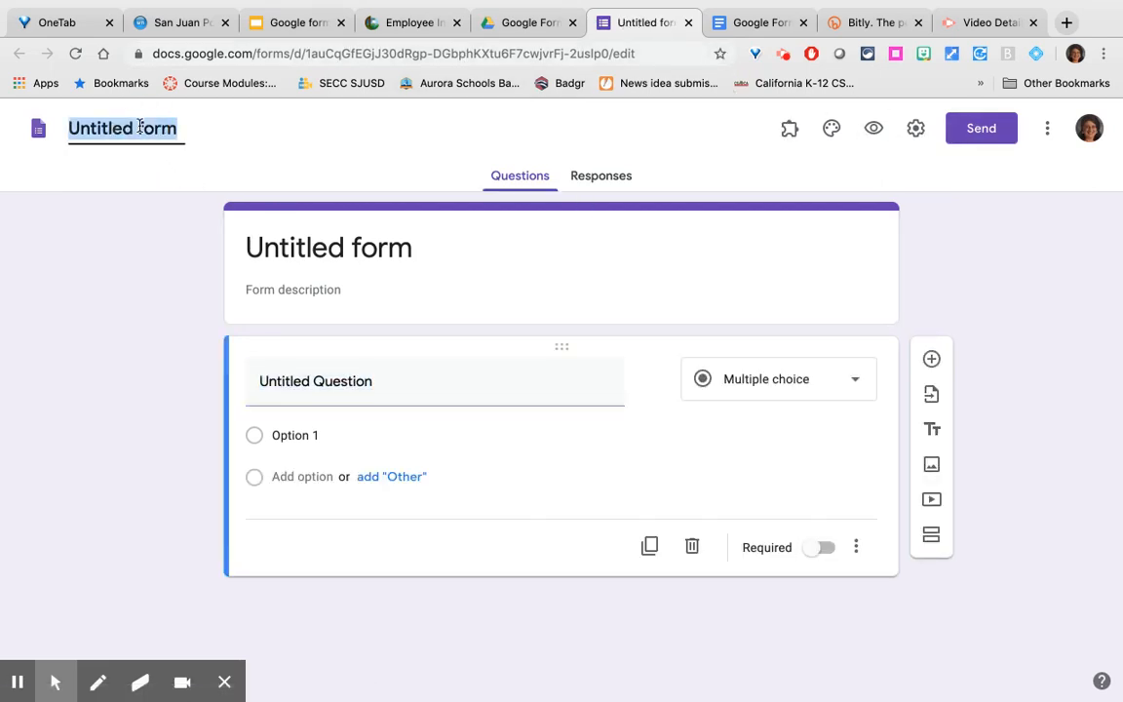
{"action": "type", "text": "Sample form"}
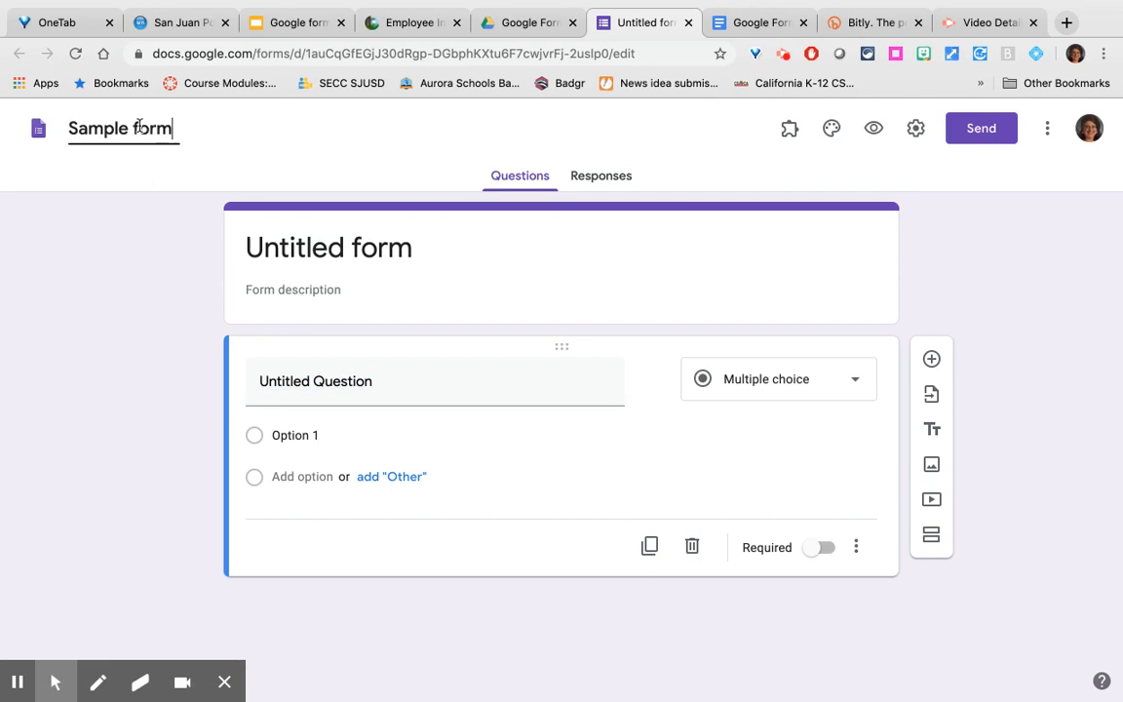
{"action": "left_click", "coordinate": [319, 246]}
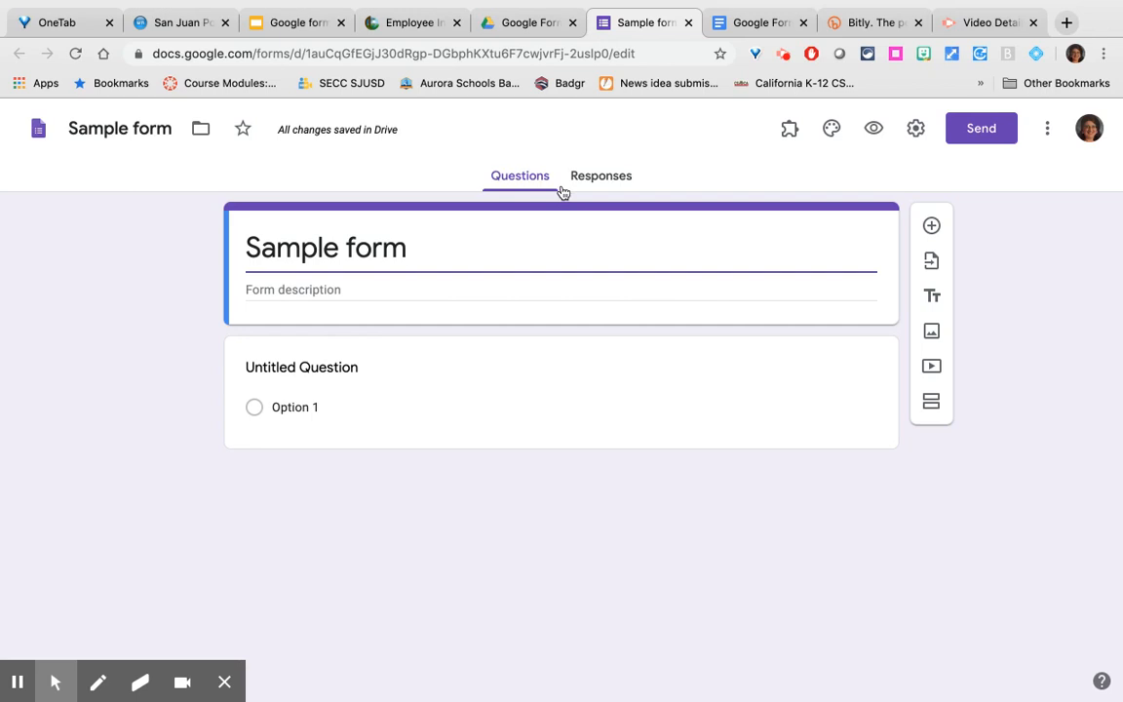
Replace the untitled question's text with "What is the capital of California?"
{"action": "left_click", "coordinate": [354, 369]}
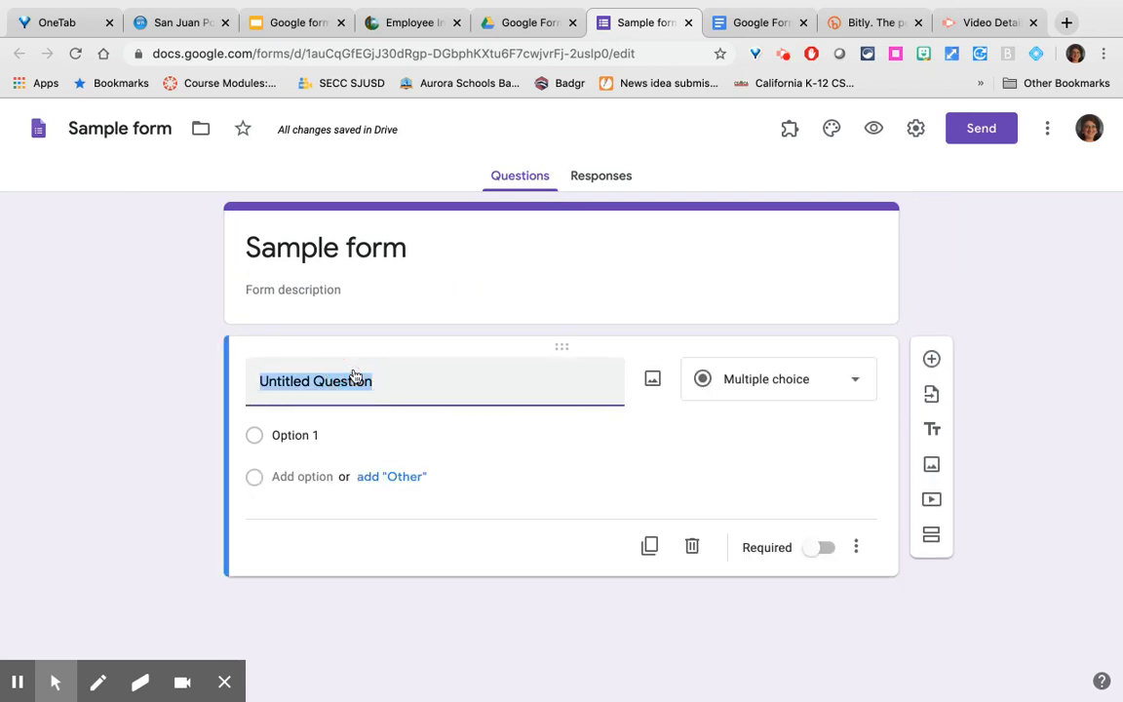
{"action": "key", "text": "BackSpace"}
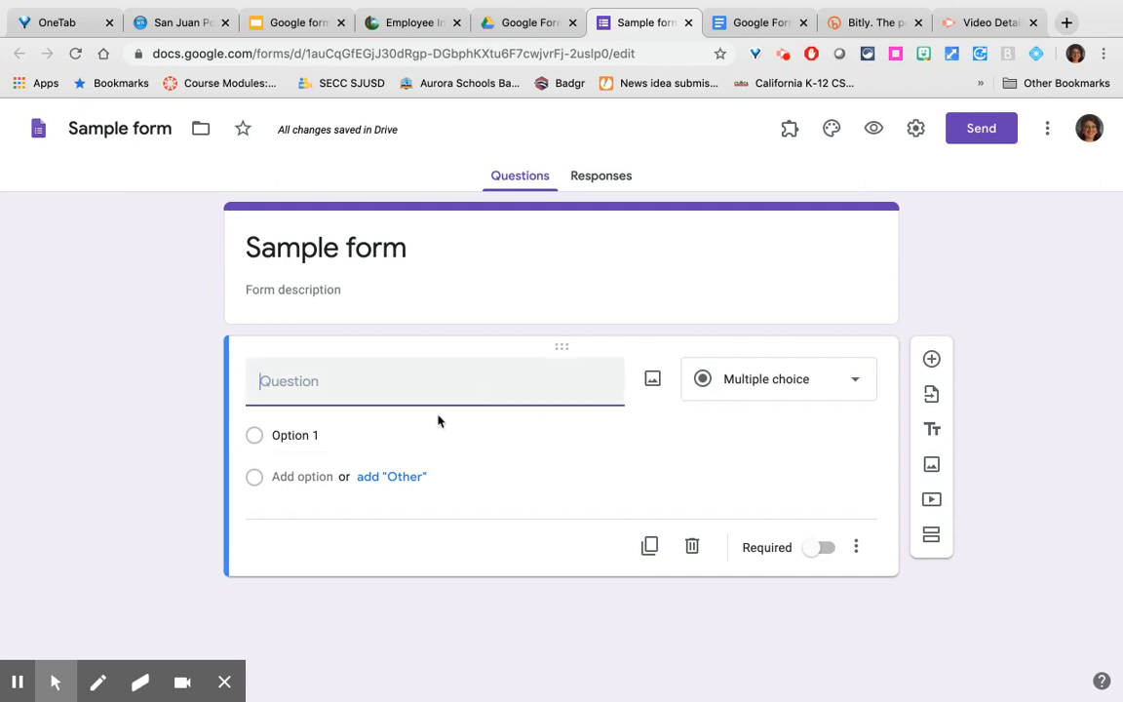
{"action": "left_click", "coordinate": [15, 685]}
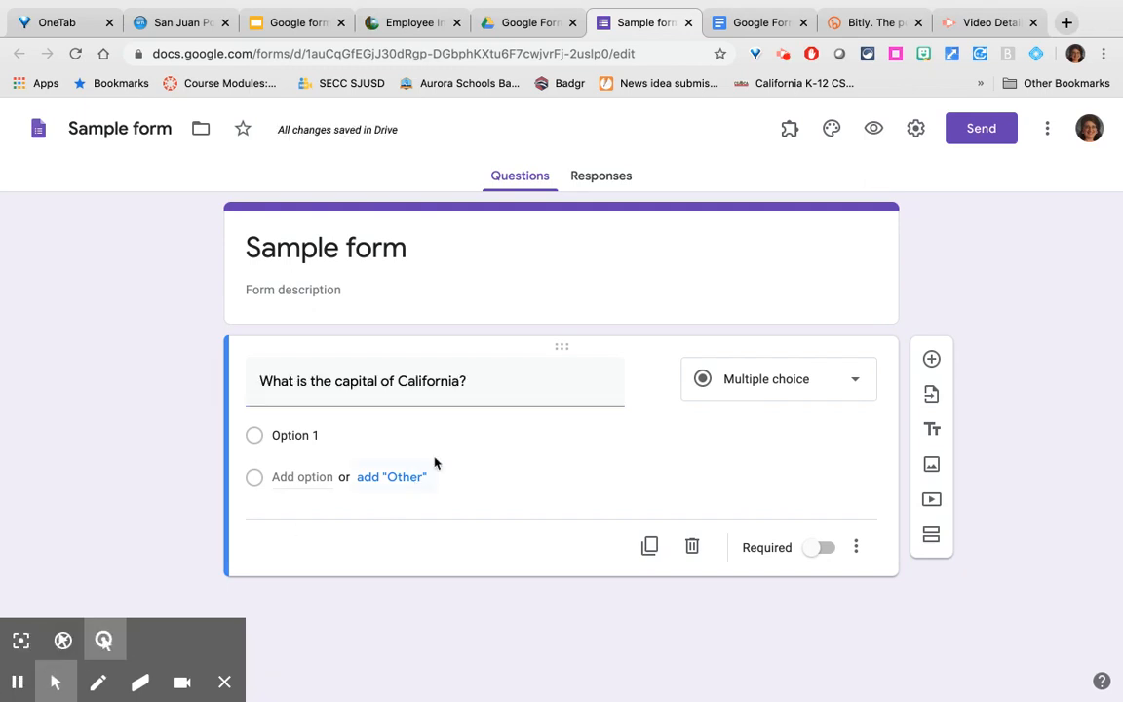
{"action": "triple_click", "coordinate": [467, 383]}
{"action": "left_click", "coordinate": [468, 383]}
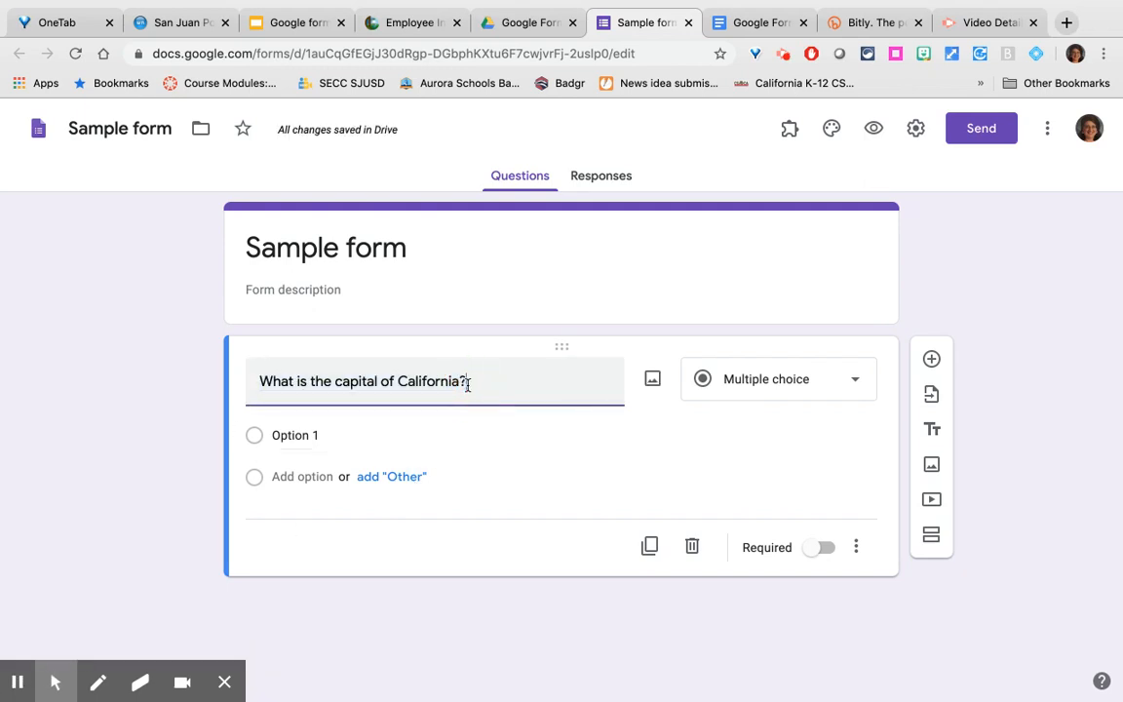
Enter San Francisco, San Jose, Los Angeles and Sacramento as answer options for the capital question, and dismiss the notification
{"action": "left_click", "coordinate": [296, 434]}
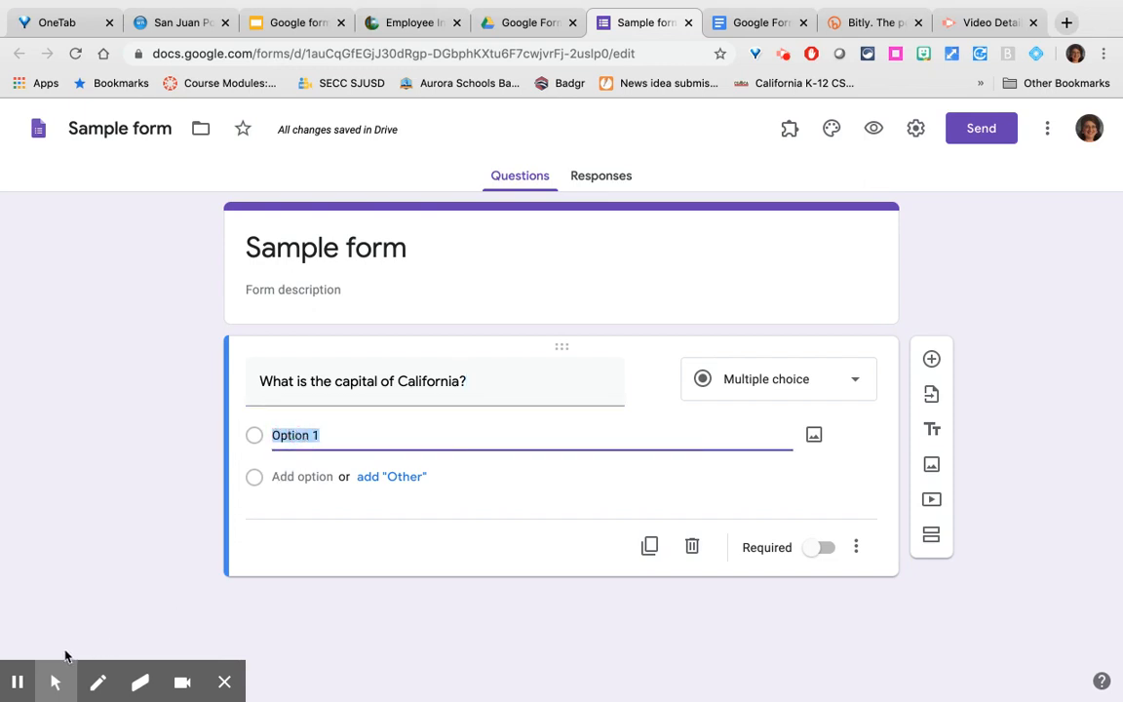
{"action": "left_click", "coordinate": [17, 682]}
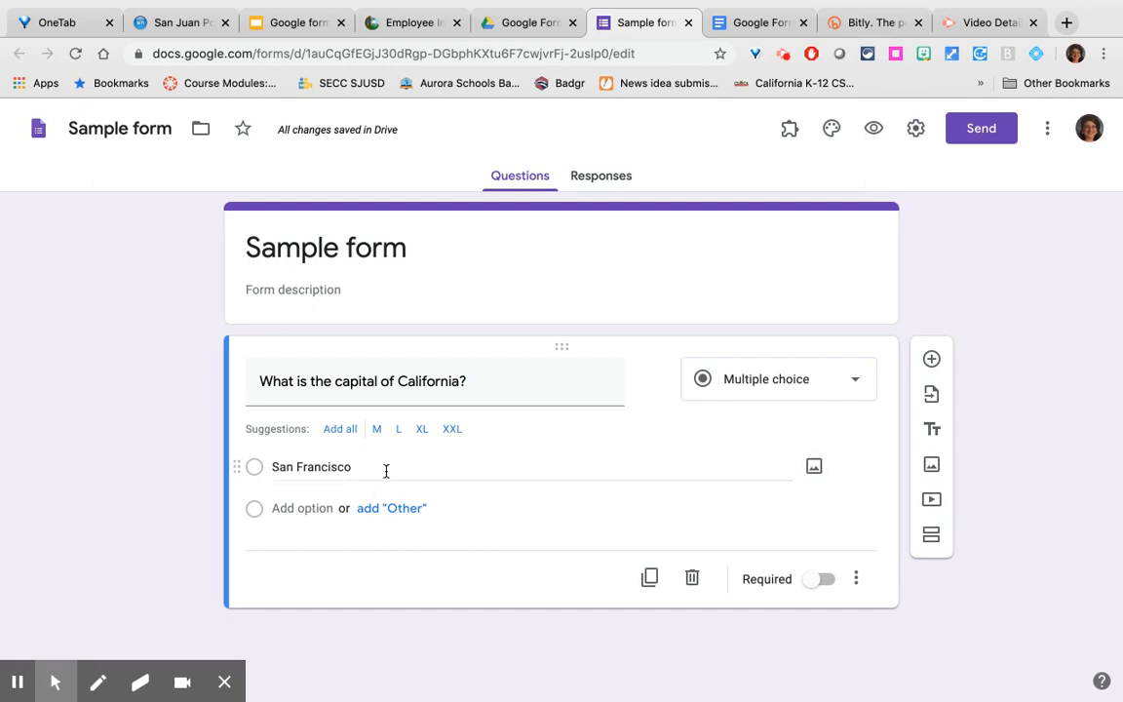
{"action": "left_click", "coordinate": [300, 507]}
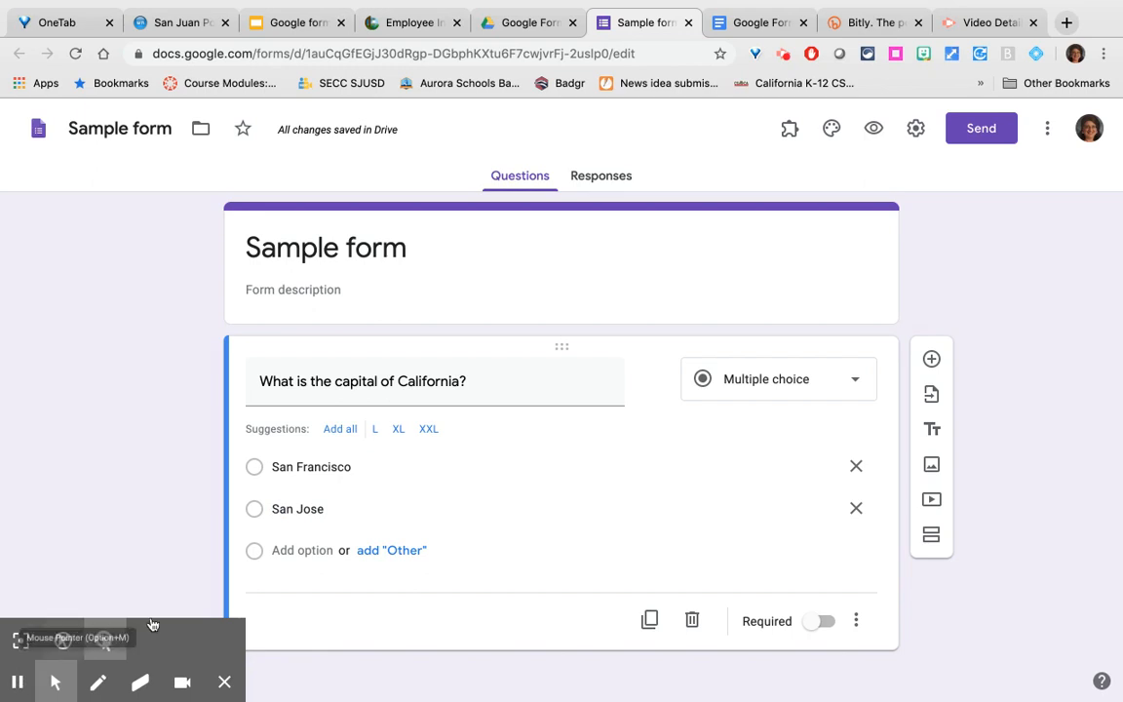
{"action": "left_click", "coordinate": [292, 549]}
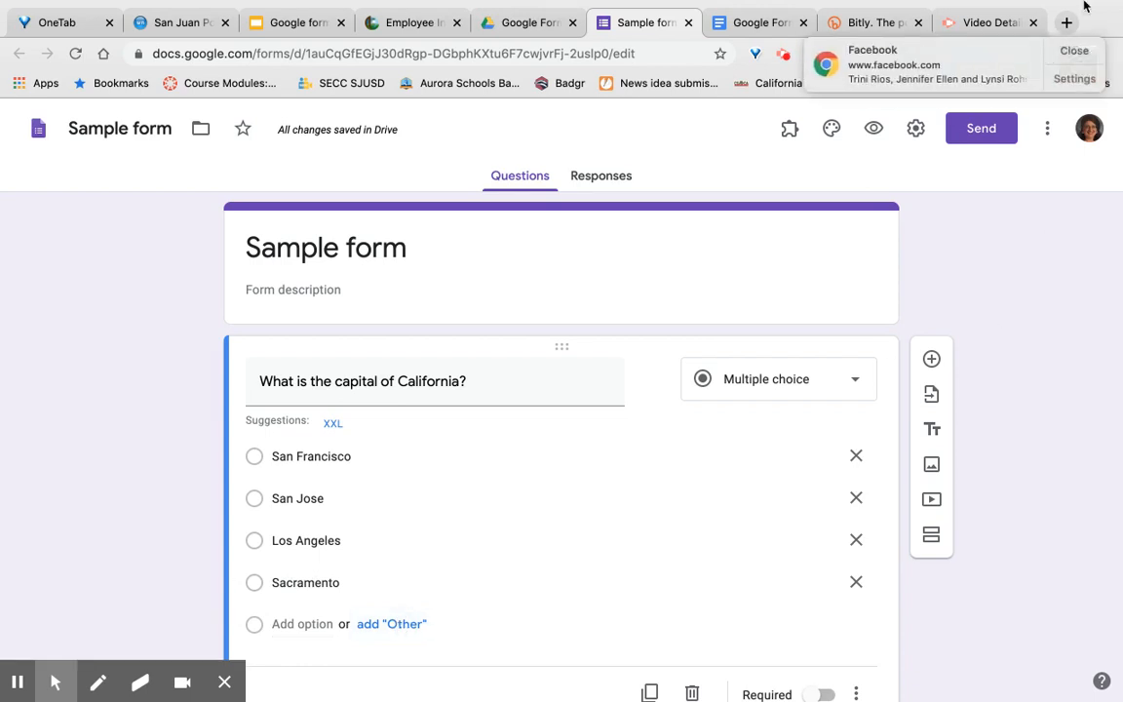
{"action": "left_click", "coordinate": [1079, 47]}
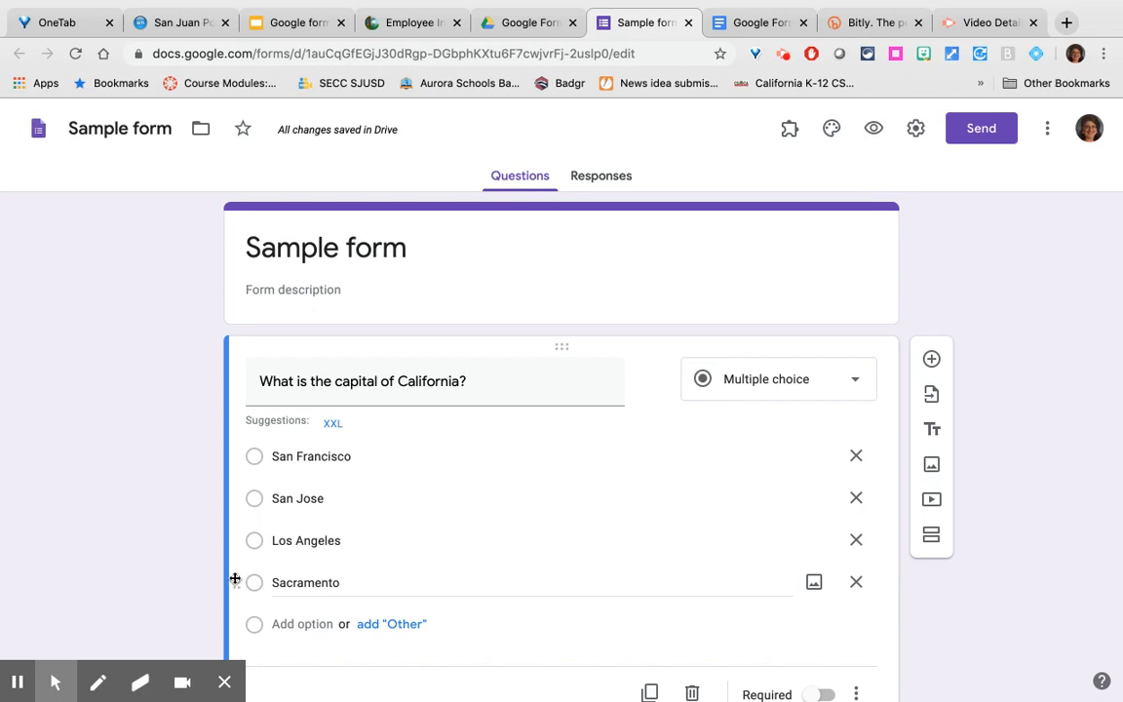
Reorder the capital question's answers so Los Angeles comes first and Sacramento second, ahead of San Francisco and San Jose
{"action": "left_click", "coordinate": [238, 540]}
{"action": "left_click_drag", "start_coordinate": [238, 540], "coordinate": [233, 446]}
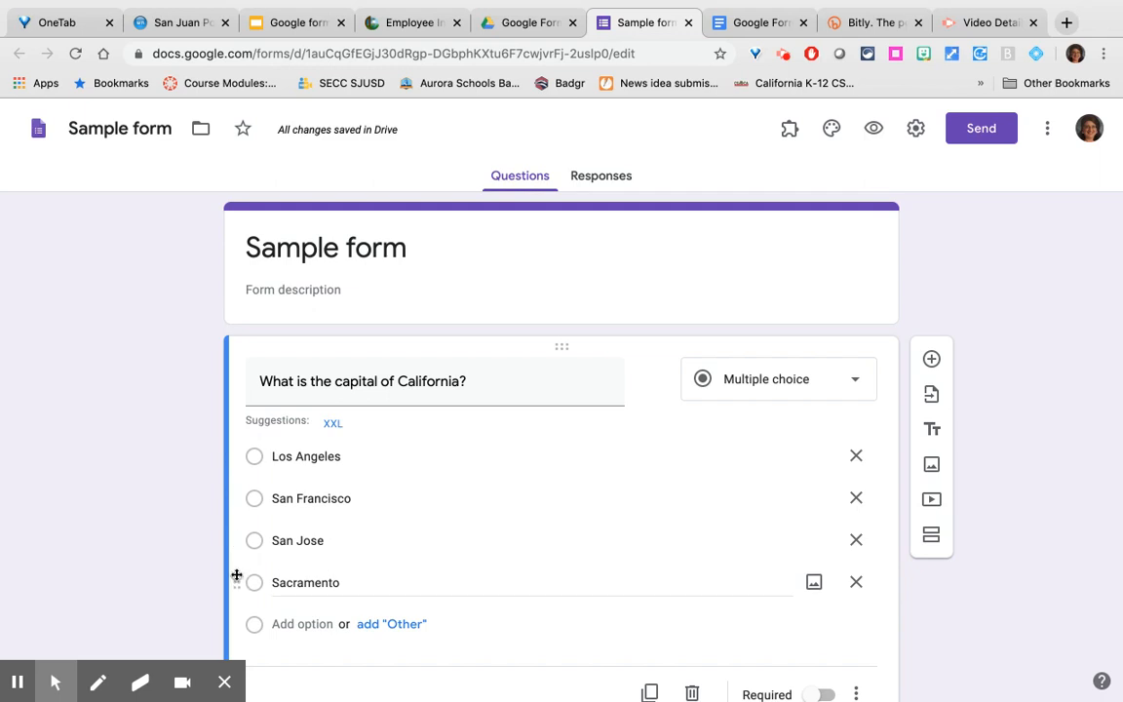
{"action": "left_click_drag", "start_coordinate": [238, 582], "coordinate": [239, 489]}
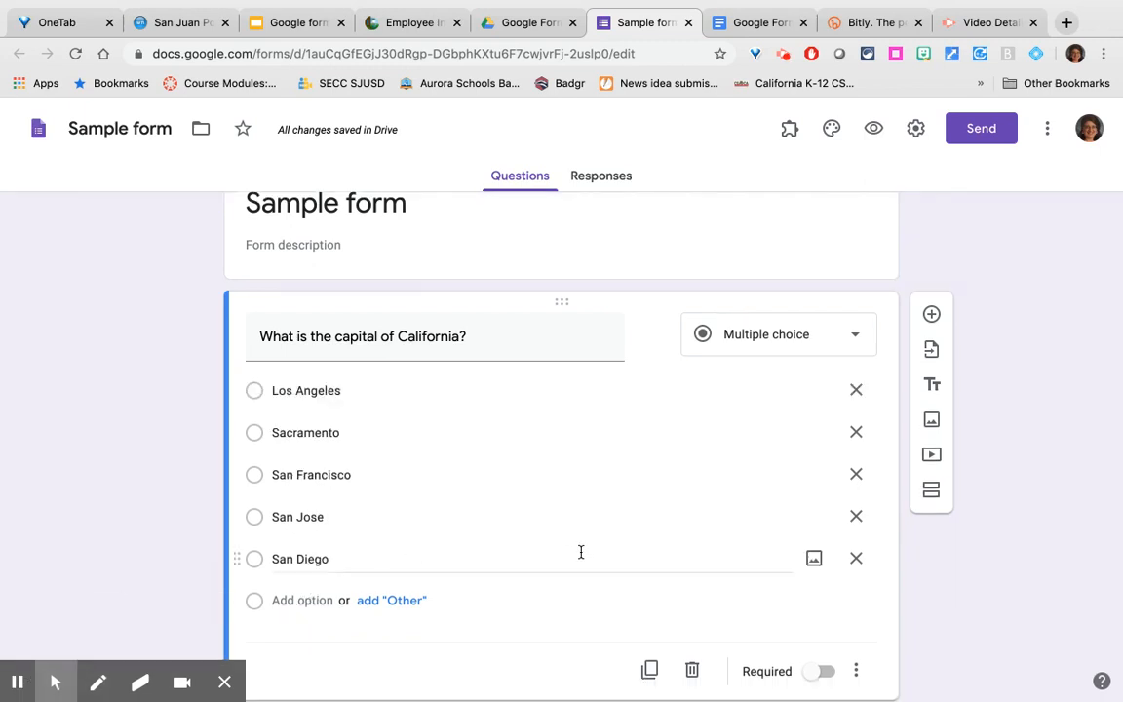
Remove the San Diego option from the capital question and make the question required
{"action": "left_click", "coordinate": [856, 559]}
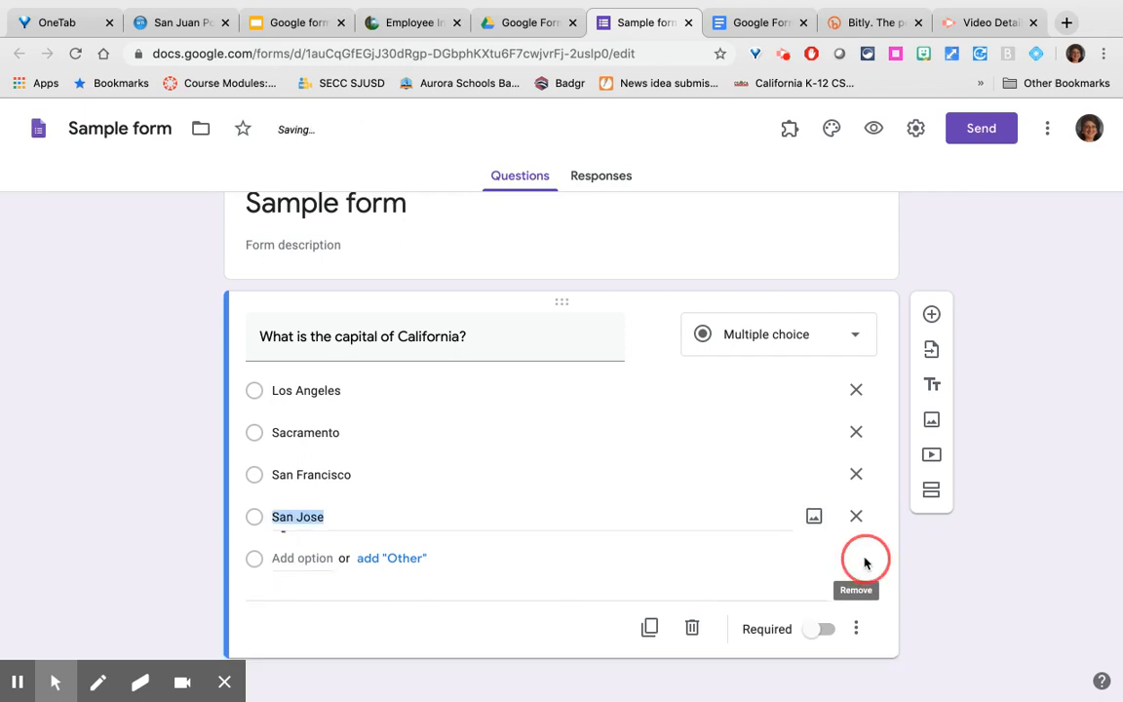
{"action": "left_click", "coordinate": [18, 685]}
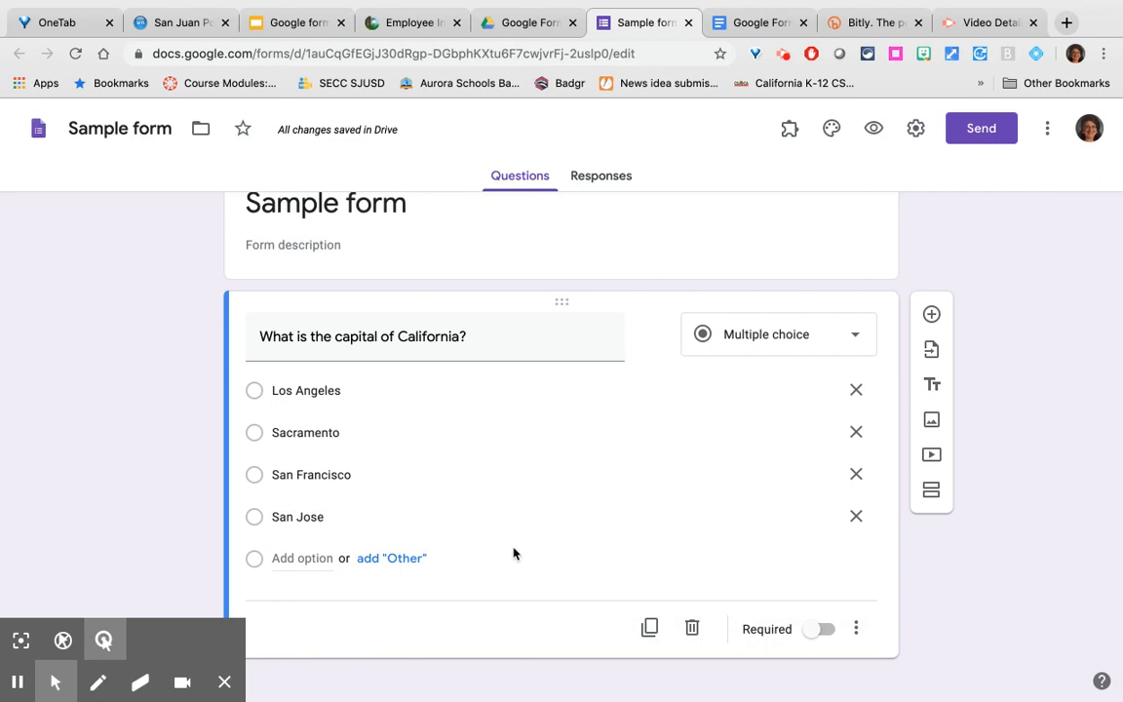
{"action": "left_click", "coordinate": [819, 629]}
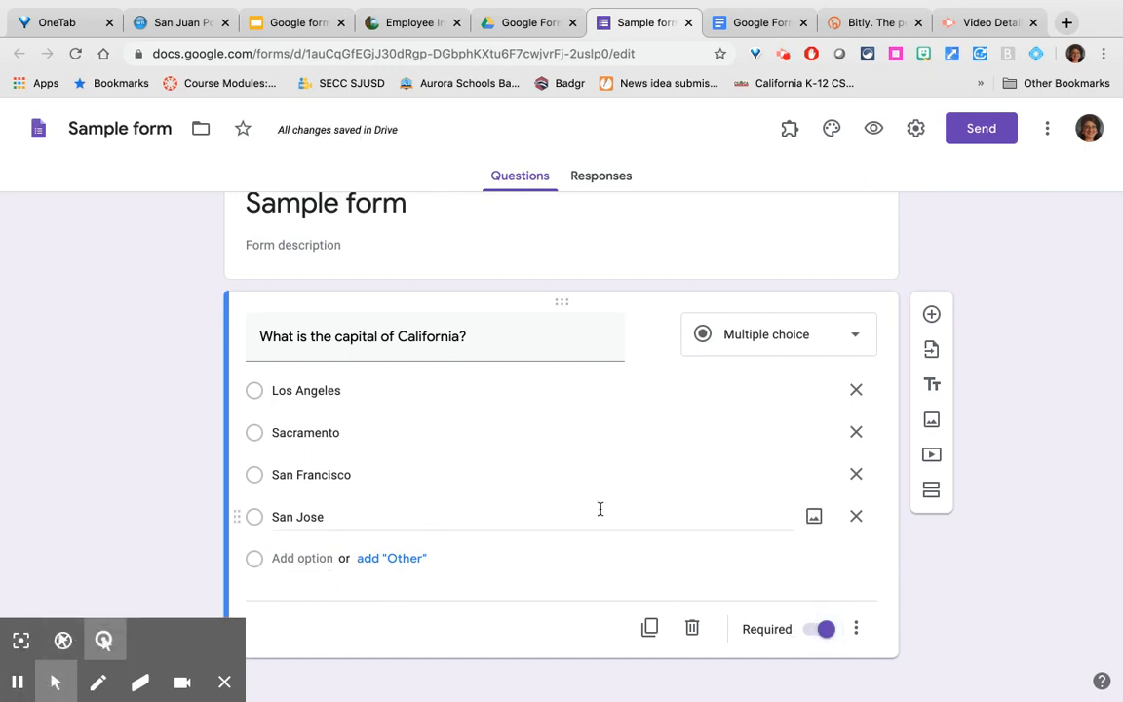
Duplicate the capital question and change the copy's text to "Which city has the largest population?"
{"action": "left_click", "coordinate": [651, 628]}
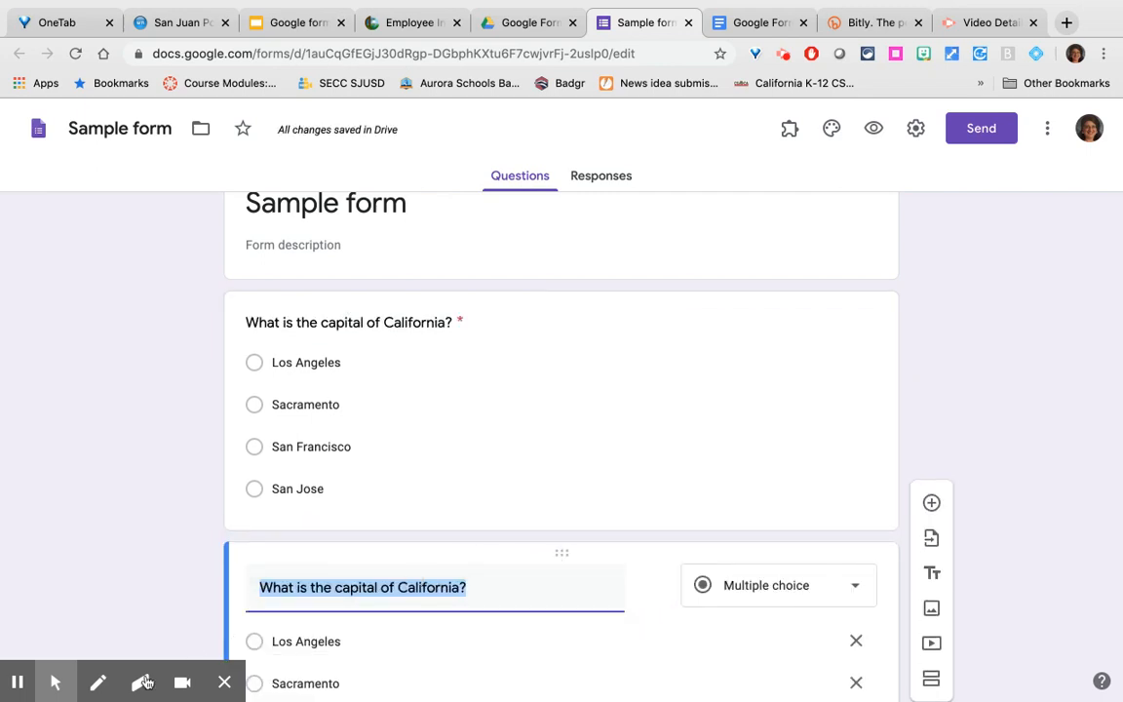
{"action": "scroll", "coordinate": [416, 597], "scroll_direction": "down", "scroll_amount": 3}
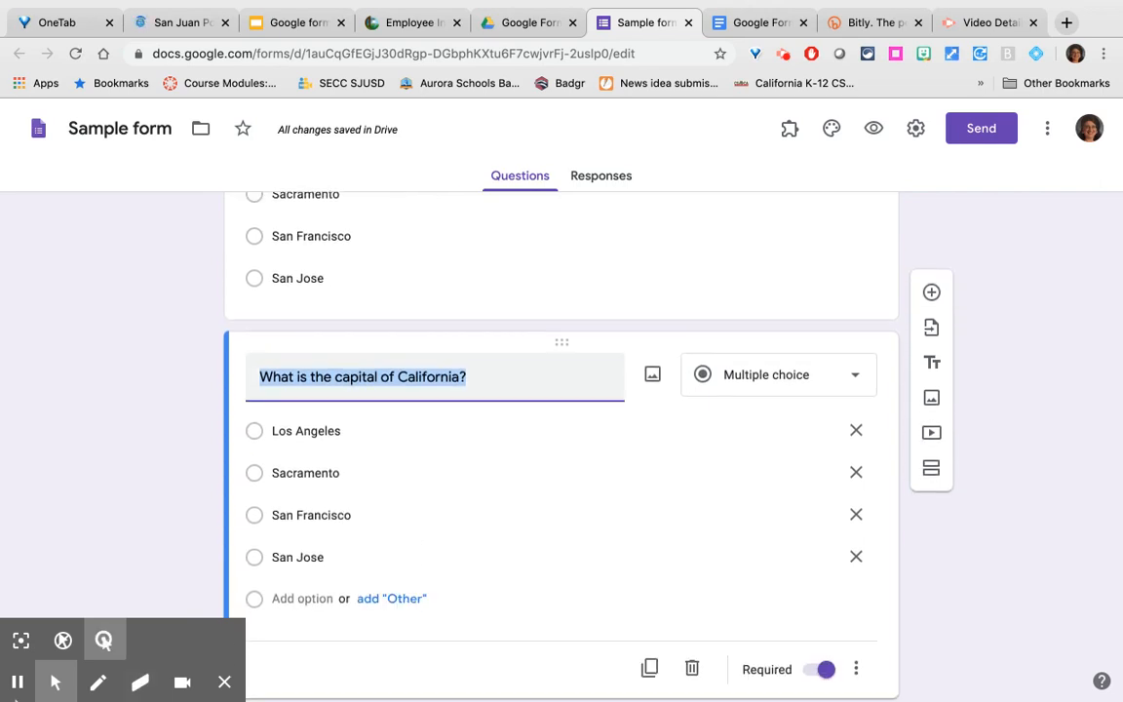
{"action": "type", "text": "Which city has the largest population?"}
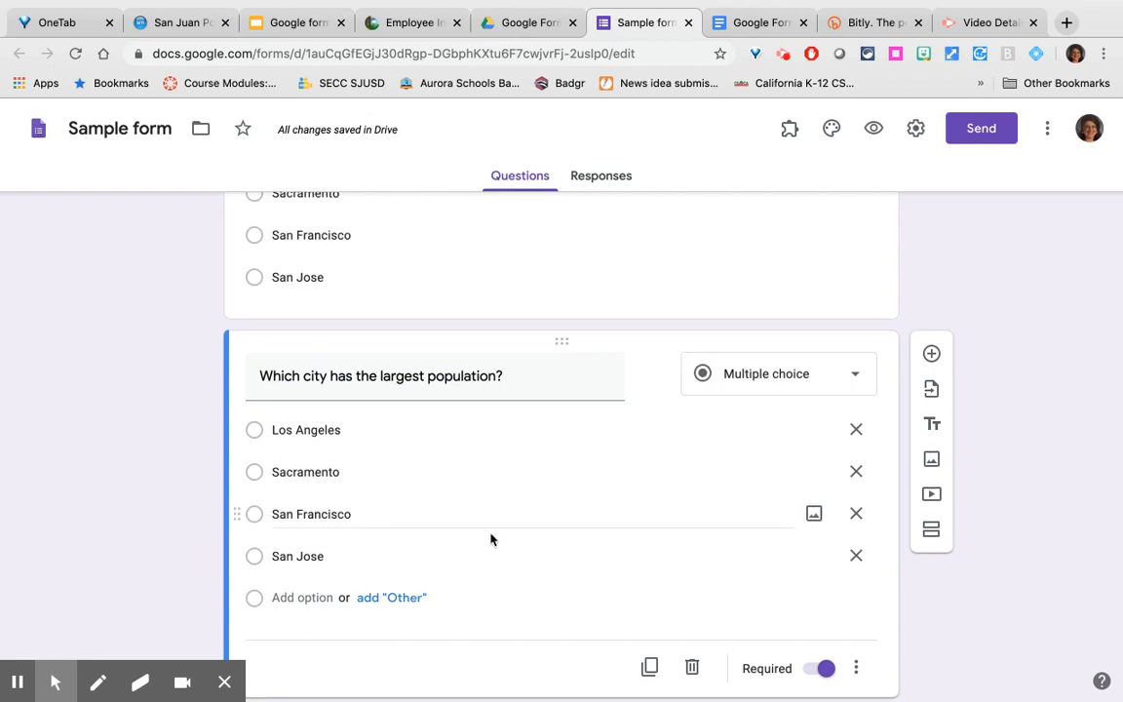
{"action": "scroll", "coordinate": [488, 534], "scroll_direction": "down", "scroll_amount": 1}
{"action": "scroll", "coordinate": [491, 533], "scroll_direction": "up", "scroll_amount": 1}
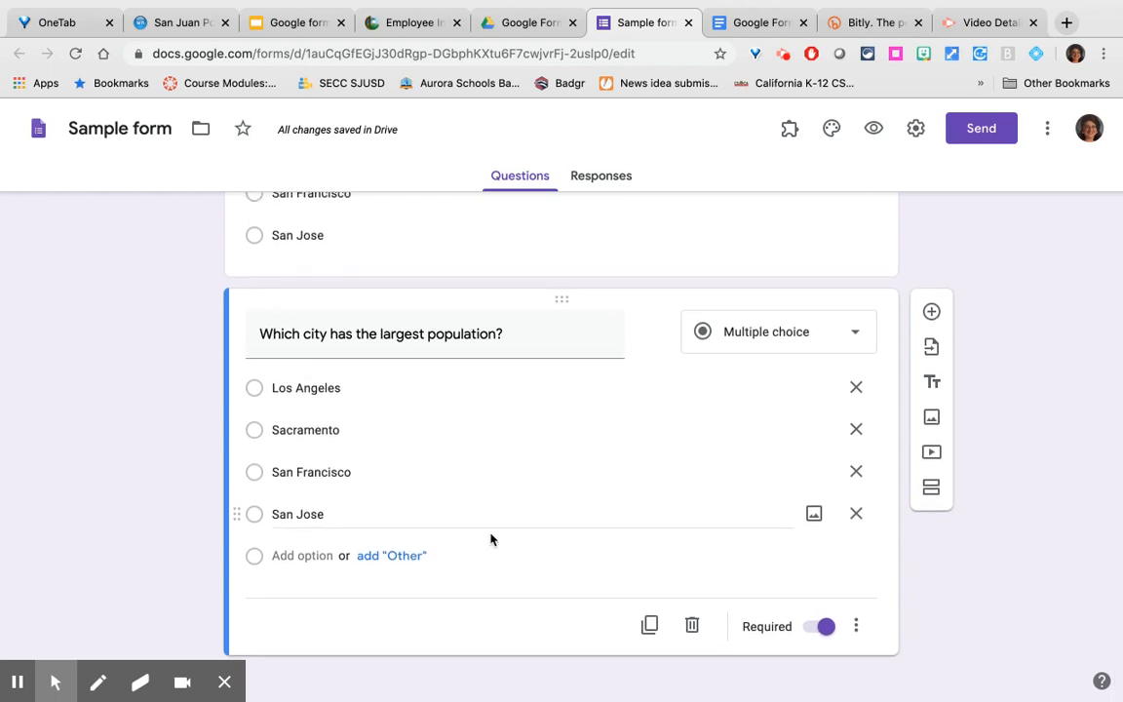
Add a checkboxes question reading "What do you like to eat for dessert? check all that apply." below the population question
{"action": "left_click", "coordinate": [932, 312]}
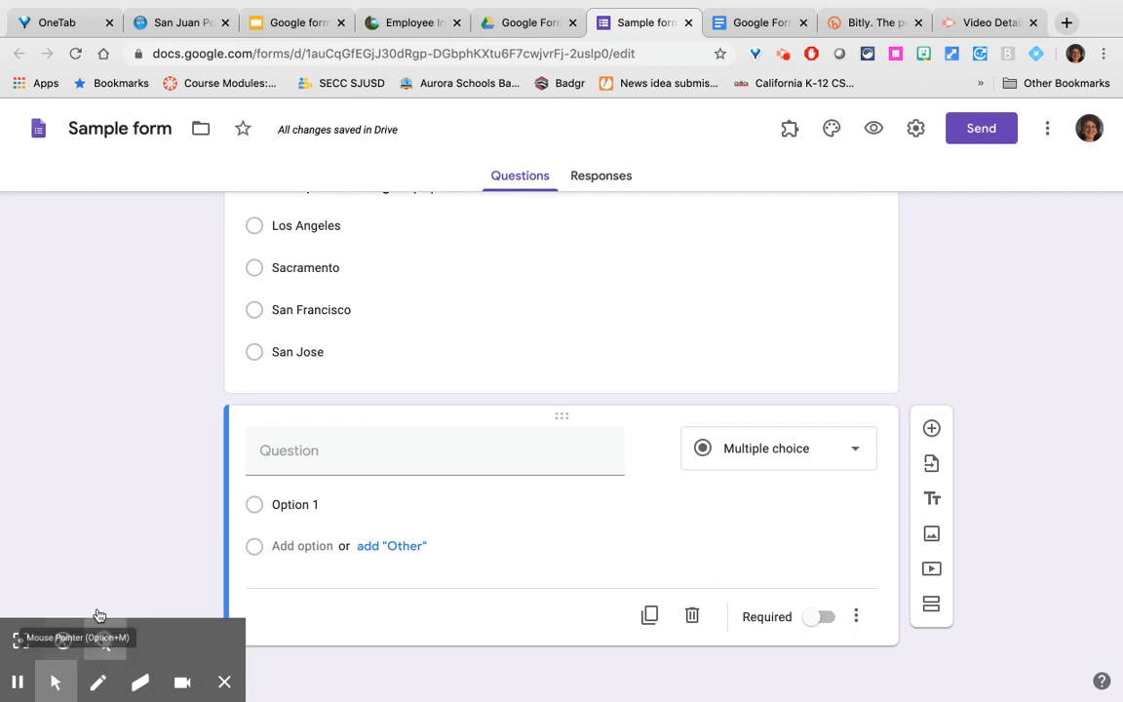
{"action": "left_click", "coordinate": [278, 447]}
{"action": "type", "text": "What "}
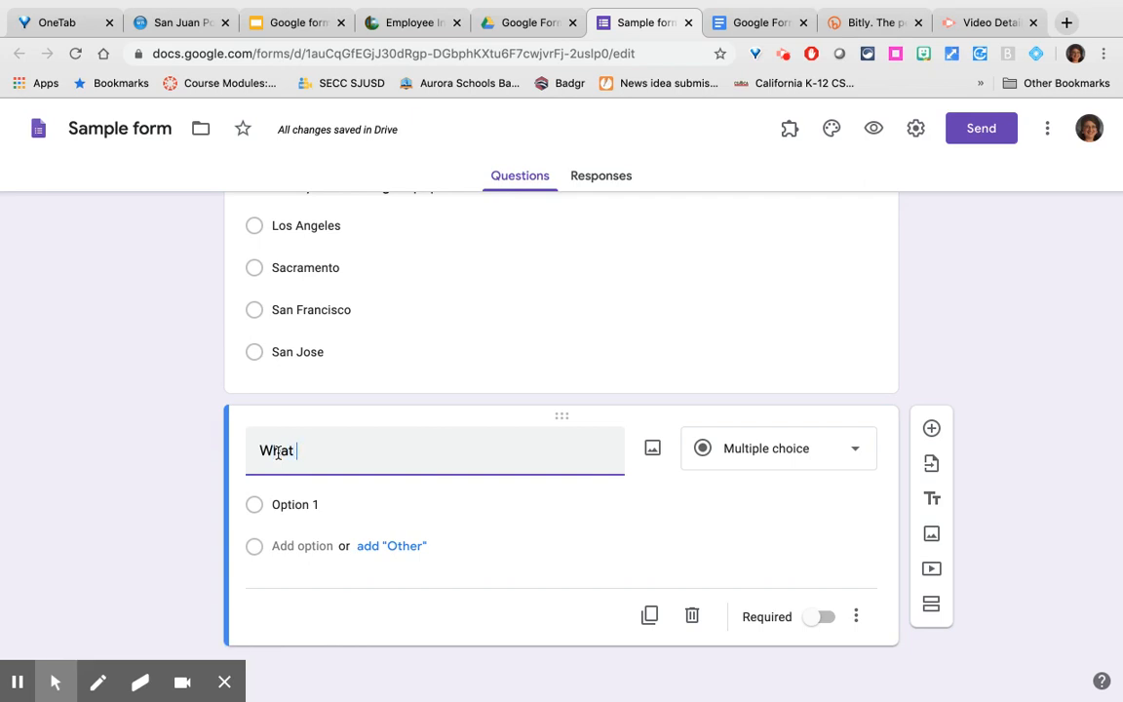
{"action": "type", "text": "do you like to eat"}
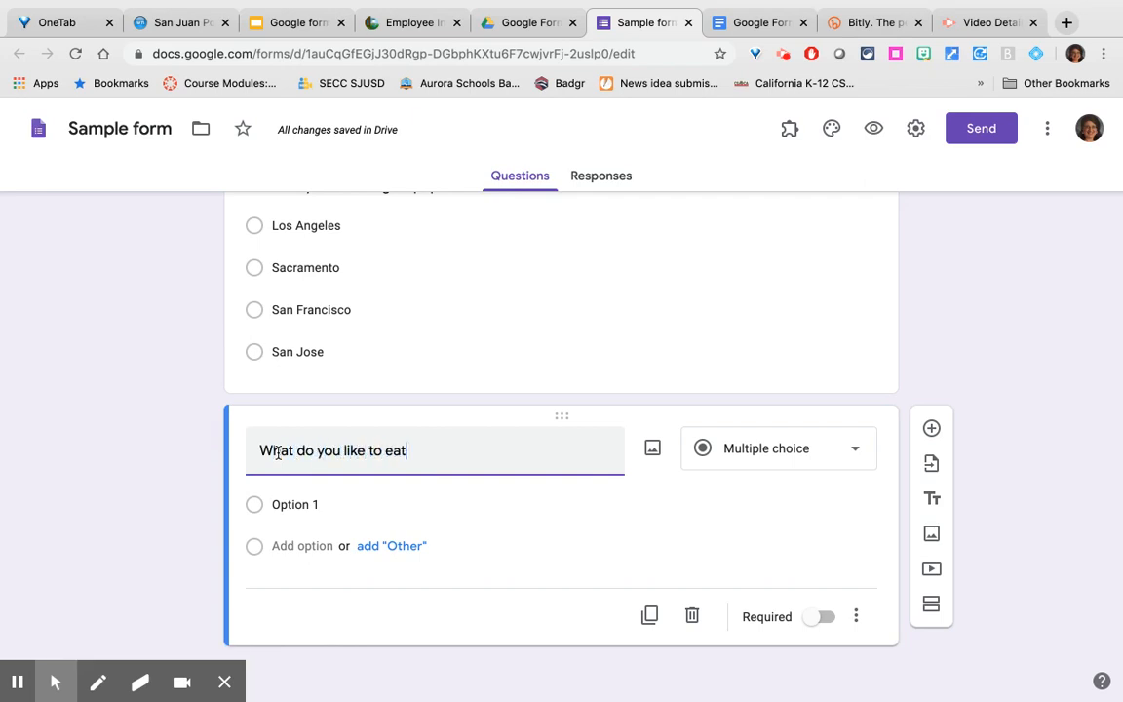
{"action": "type", "text": " for dessert? check "}
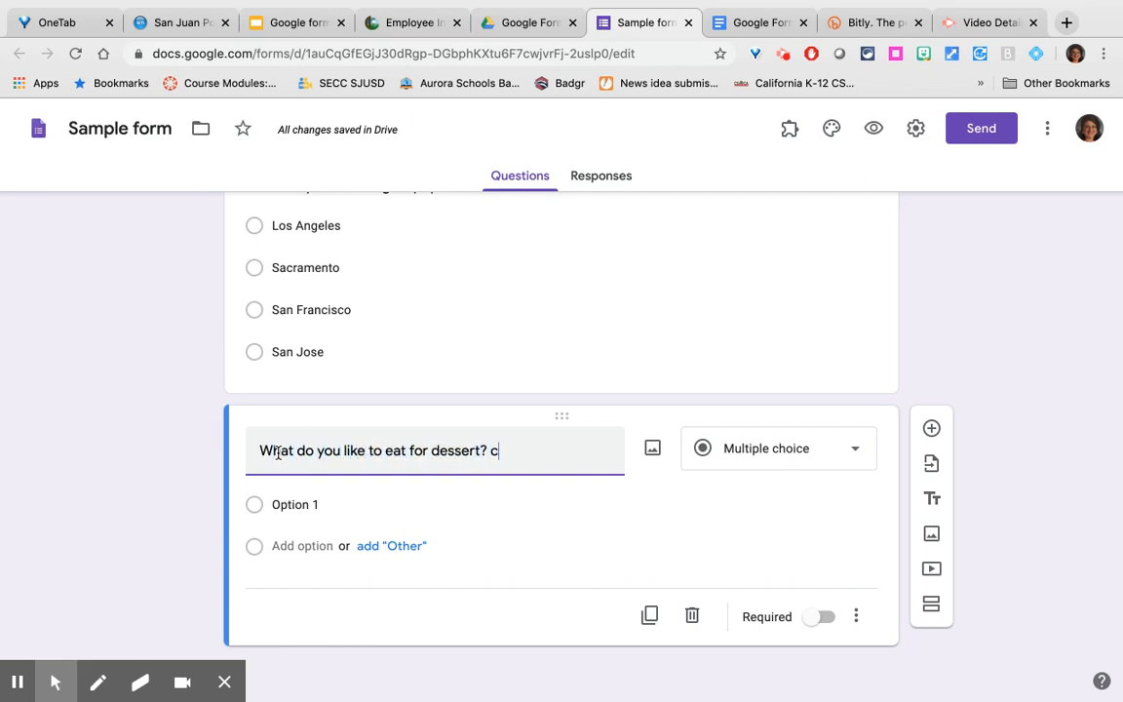
{"action": "type", "text": "all that apply."}
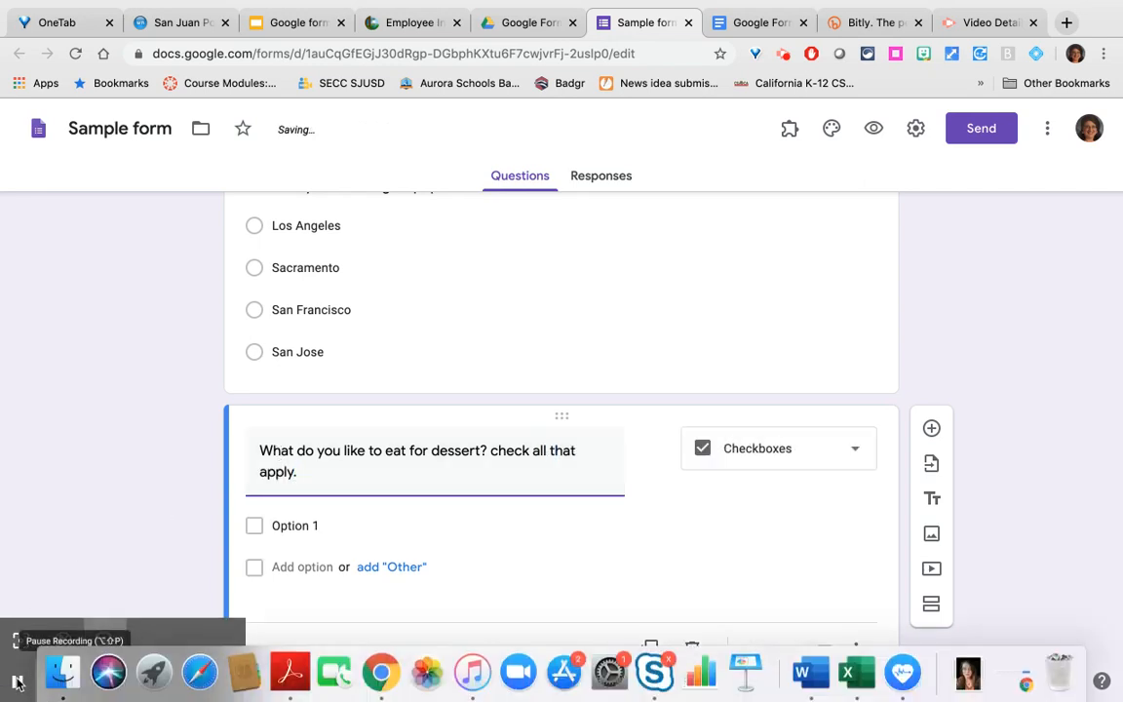
{"action": "left_click", "coordinate": [18, 681]}
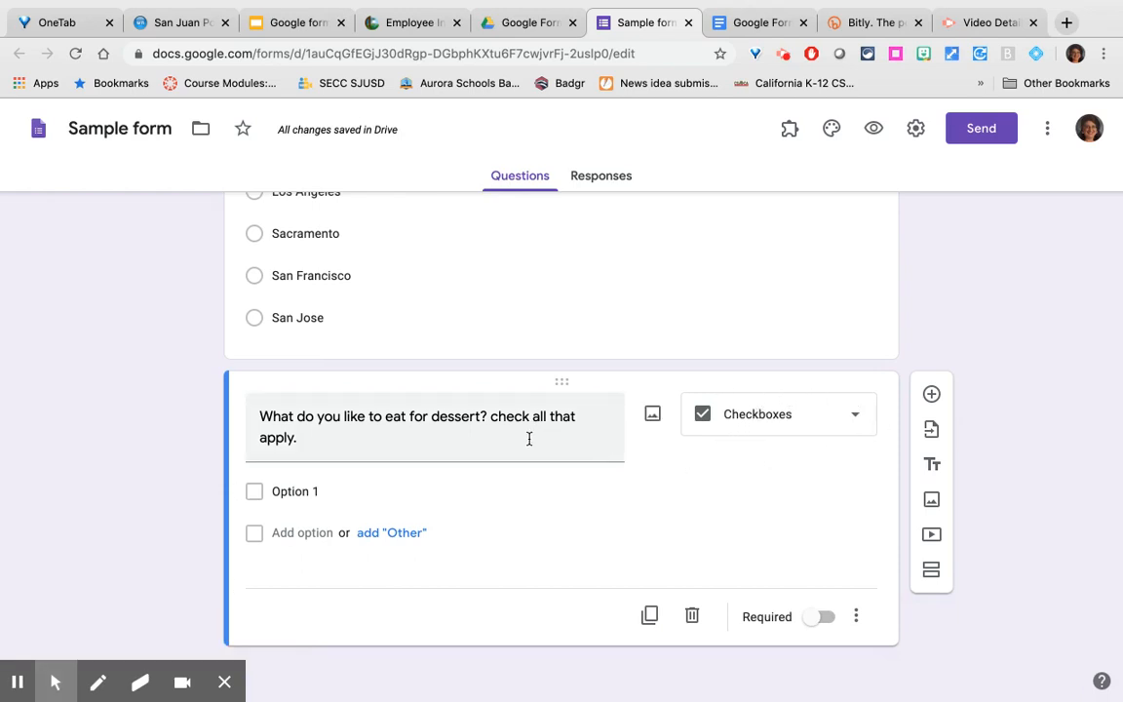
{"action": "scroll", "coordinate": [520, 436], "scroll_direction": "up", "scroll_amount": 4}
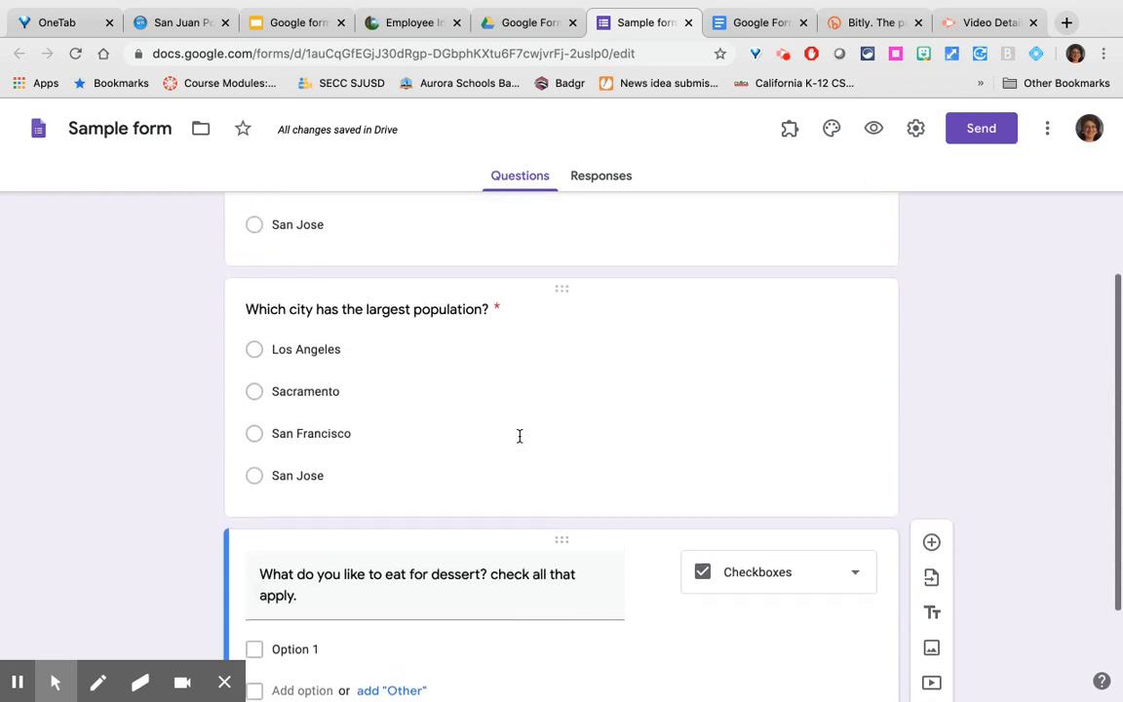
{"action": "scroll", "coordinate": [520, 436], "scroll_direction": "down", "scroll_amount": 1}
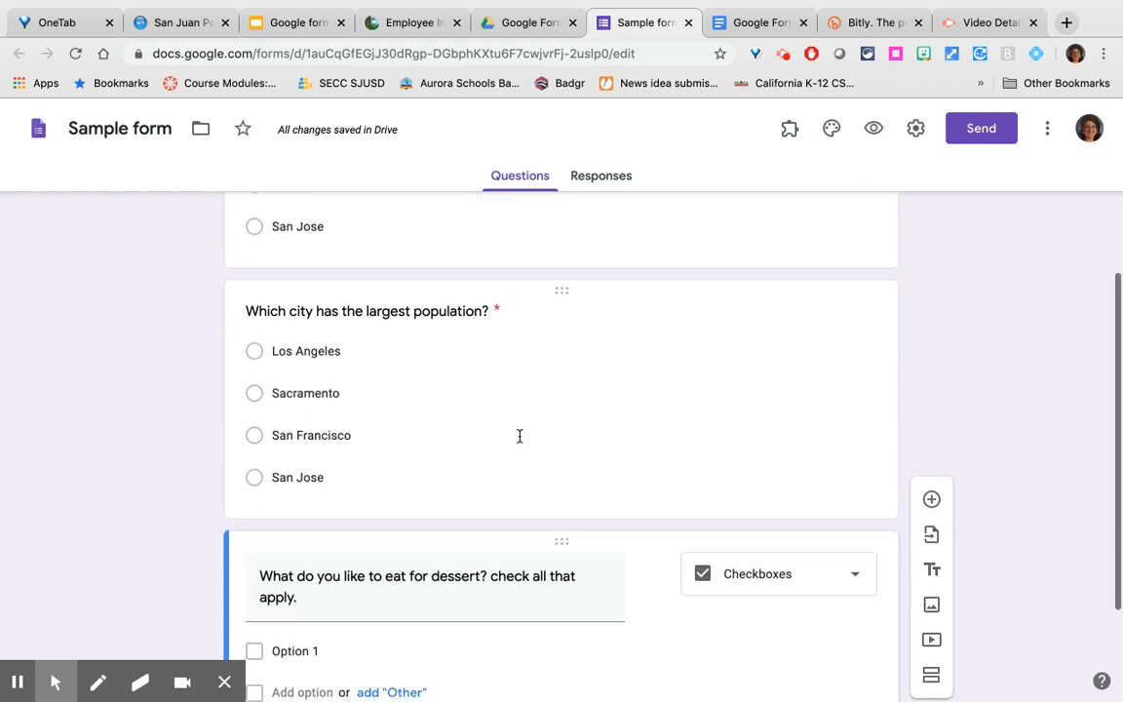
{"action": "scroll", "coordinate": [520, 436], "scroll_direction": "down", "scroll_amount": 3}
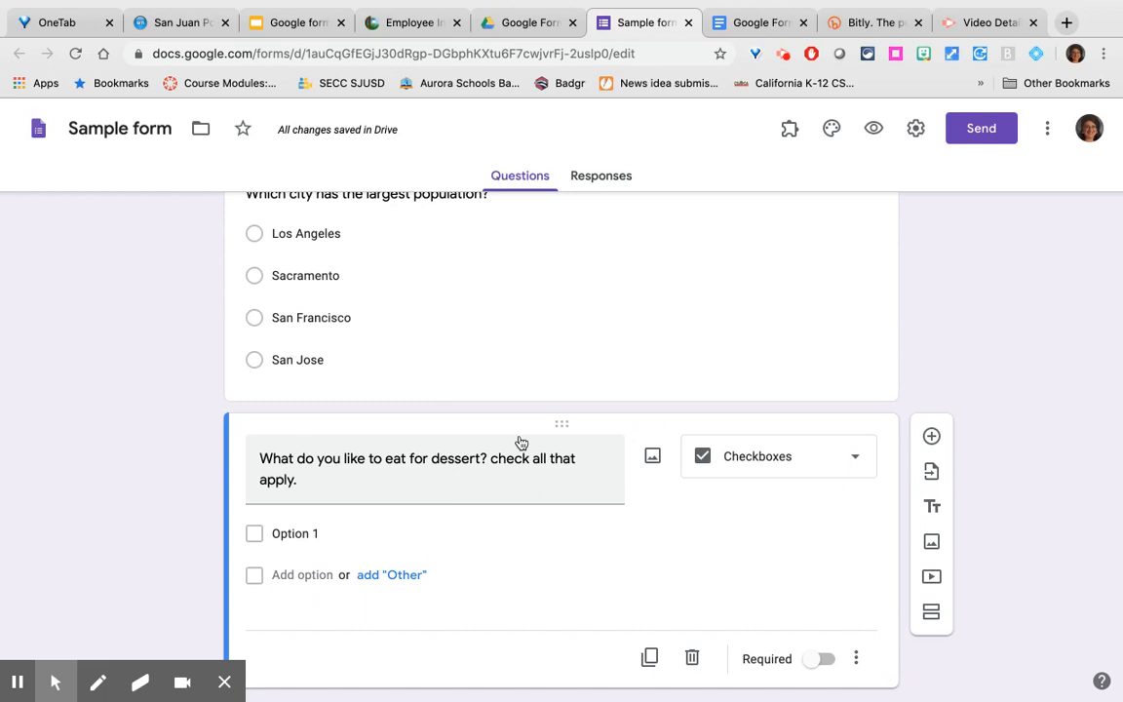
{"action": "scroll", "coordinate": [522, 444], "scroll_direction": "down", "scroll_amount": 1}
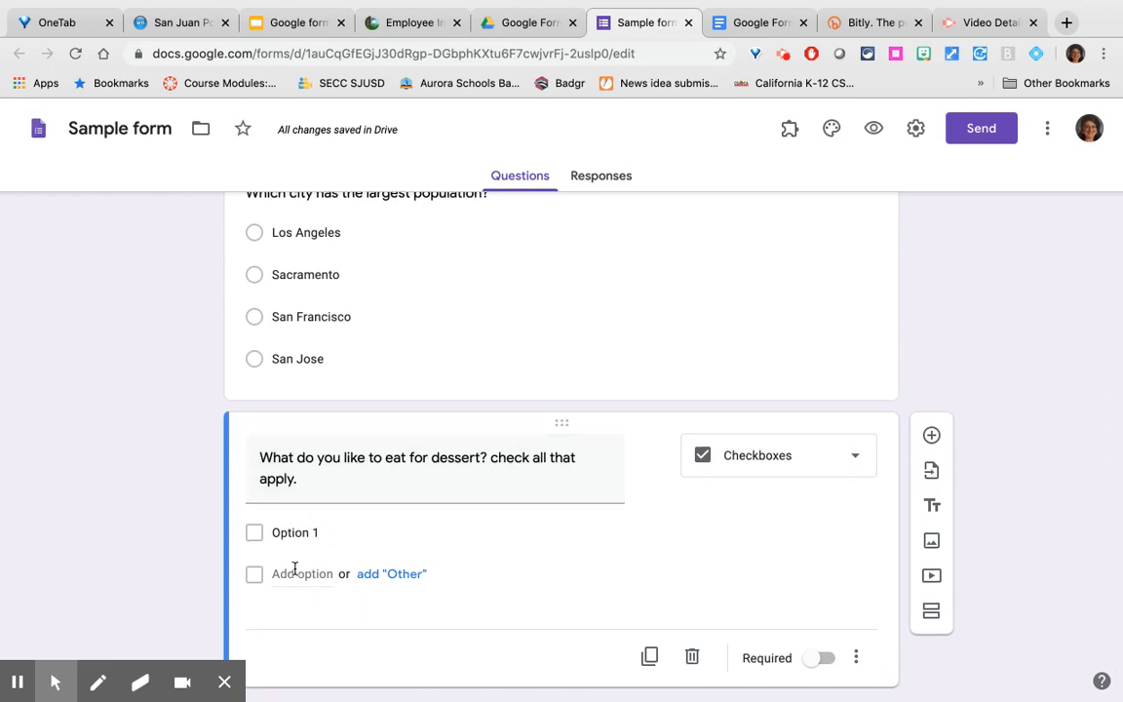
{"action": "scroll", "coordinate": [370, 557], "scroll_direction": "up", "scroll_amount": 3}
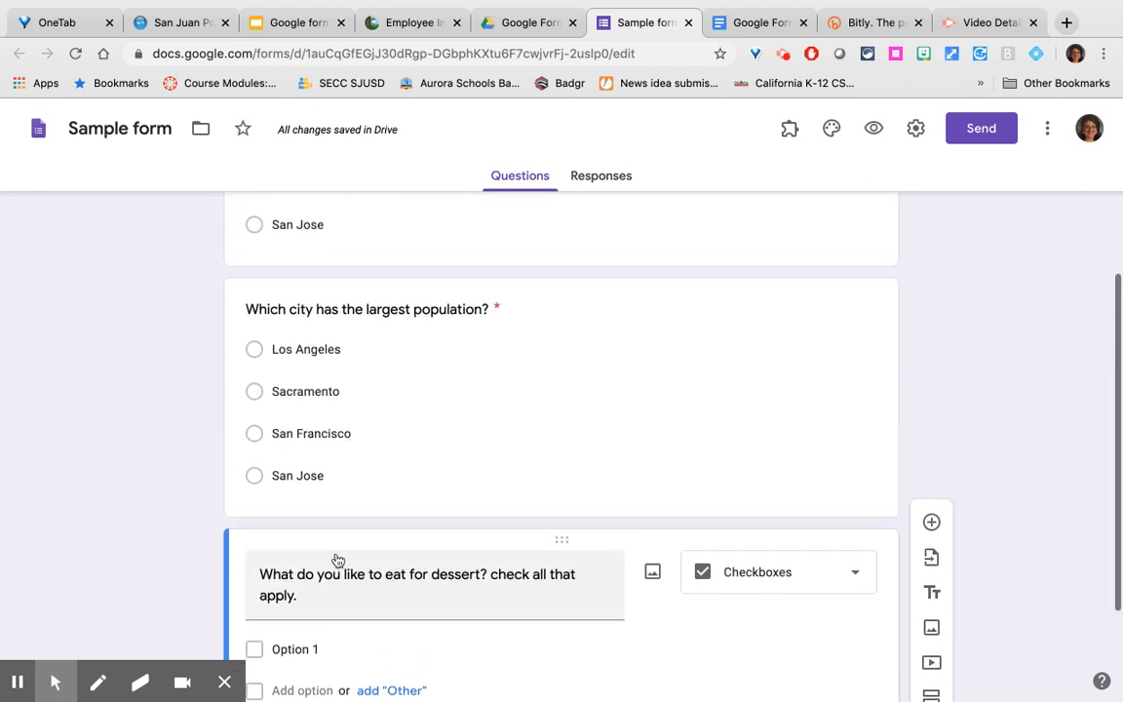
Enter "Ice cream" and "Cake" as the first two options of the dessert question
{"action": "scroll", "coordinate": [337, 557], "scroll_direction": "up", "scroll_amount": 1}
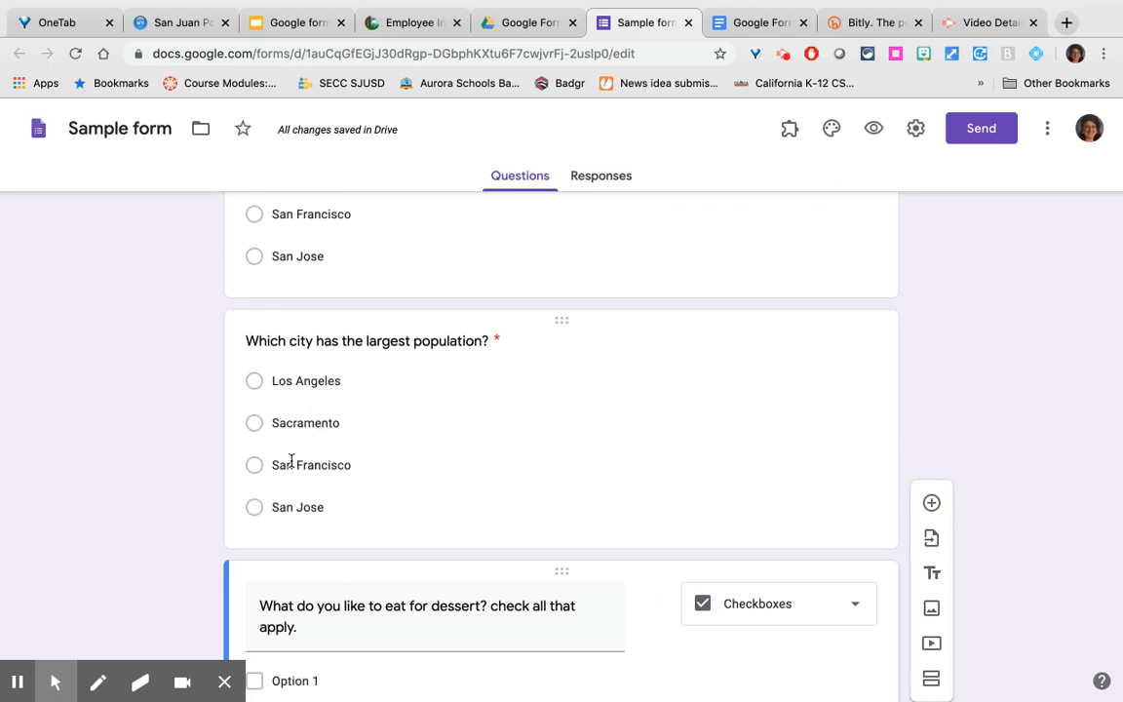
{"action": "scroll", "coordinate": [292, 458], "scroll_direction": "down", "scroll_amount": 5}
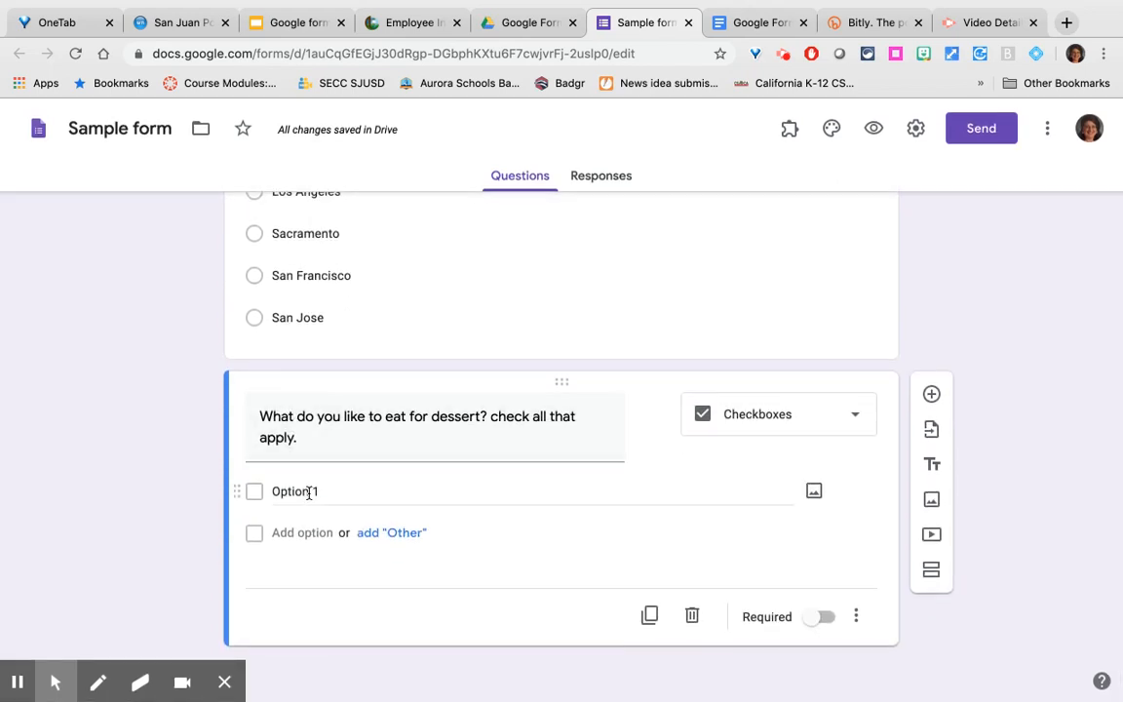
{"action": "scroll", "coordinate": [304, 496], "scroll_direction": "up", "scroll_amount": 3}
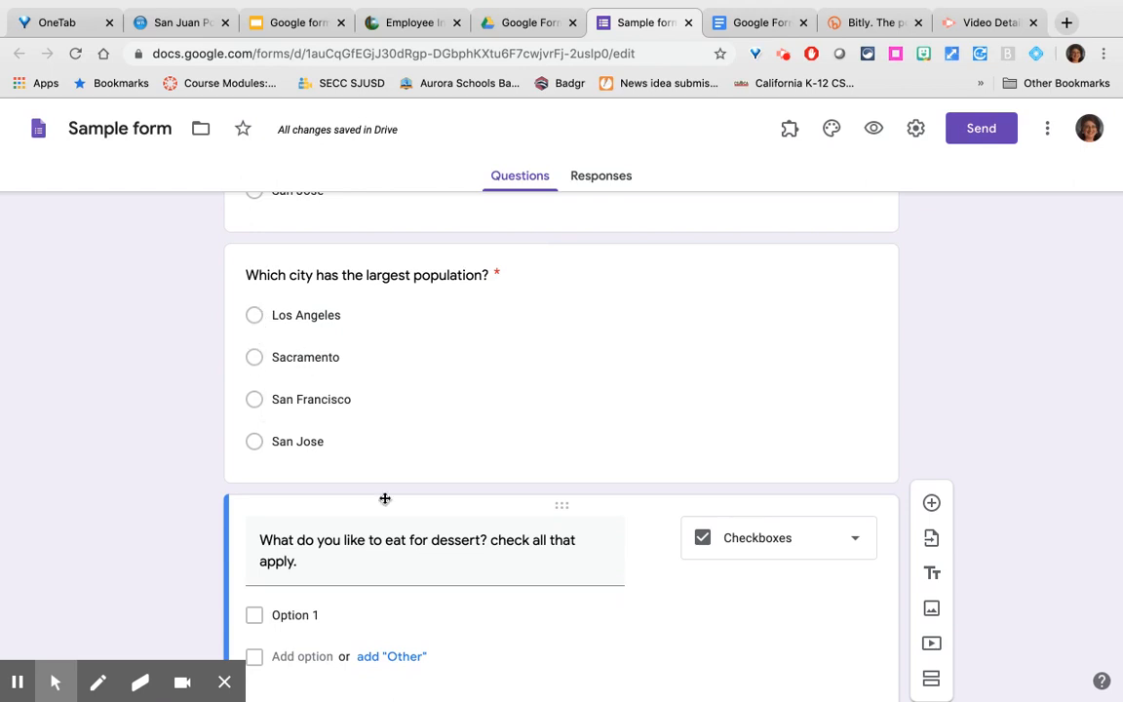
{"action": "scroll", "coordinate": [383, 499], "scroll_direction": "down", "scroll_amount": 3}
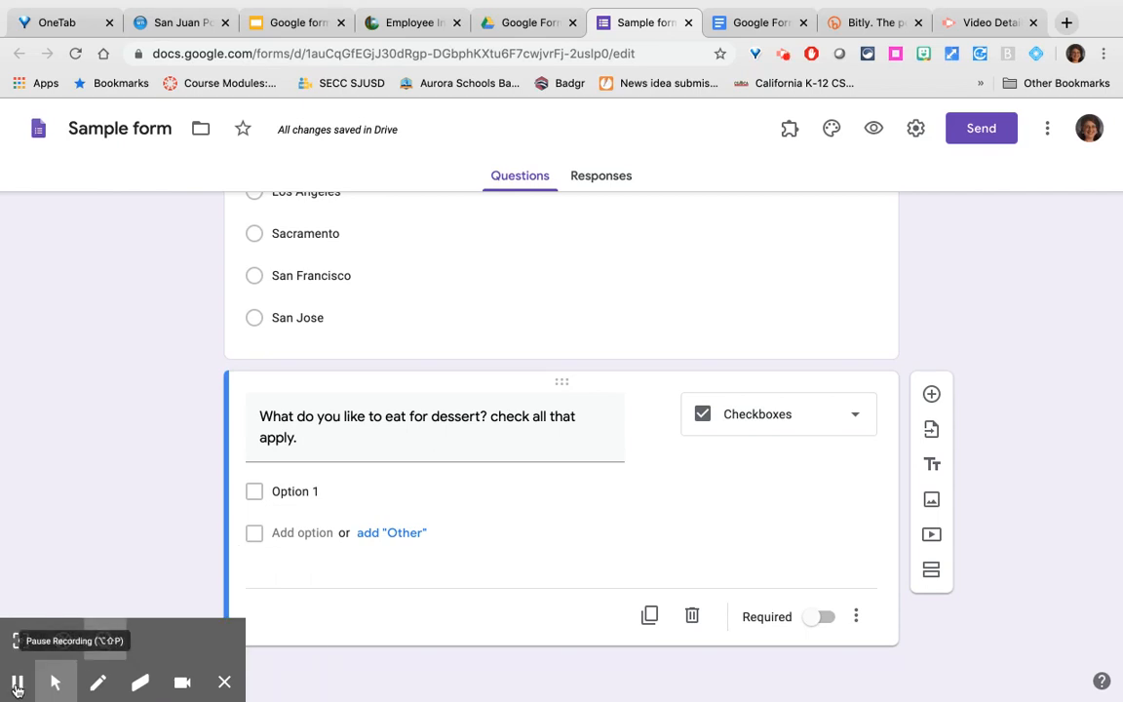
{"action": "left_click", "coordinate": [302, 491]}
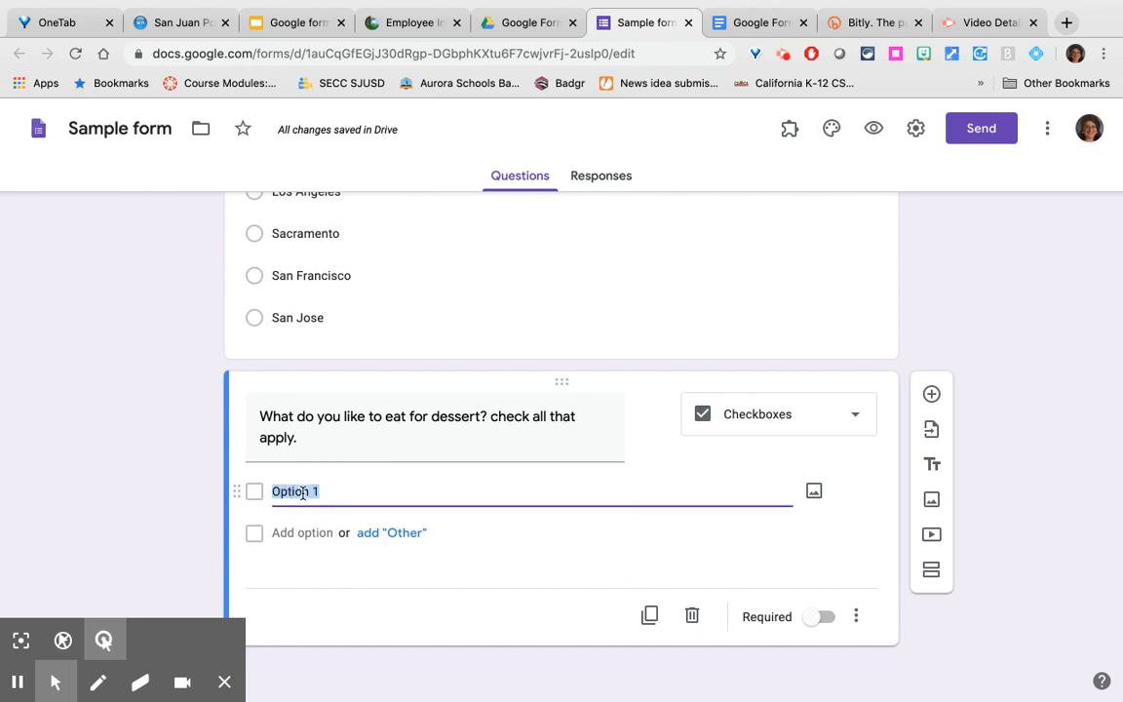
{"action": "type", "text": "Ice cream"}
{"action": "key", "text": "Tab"}
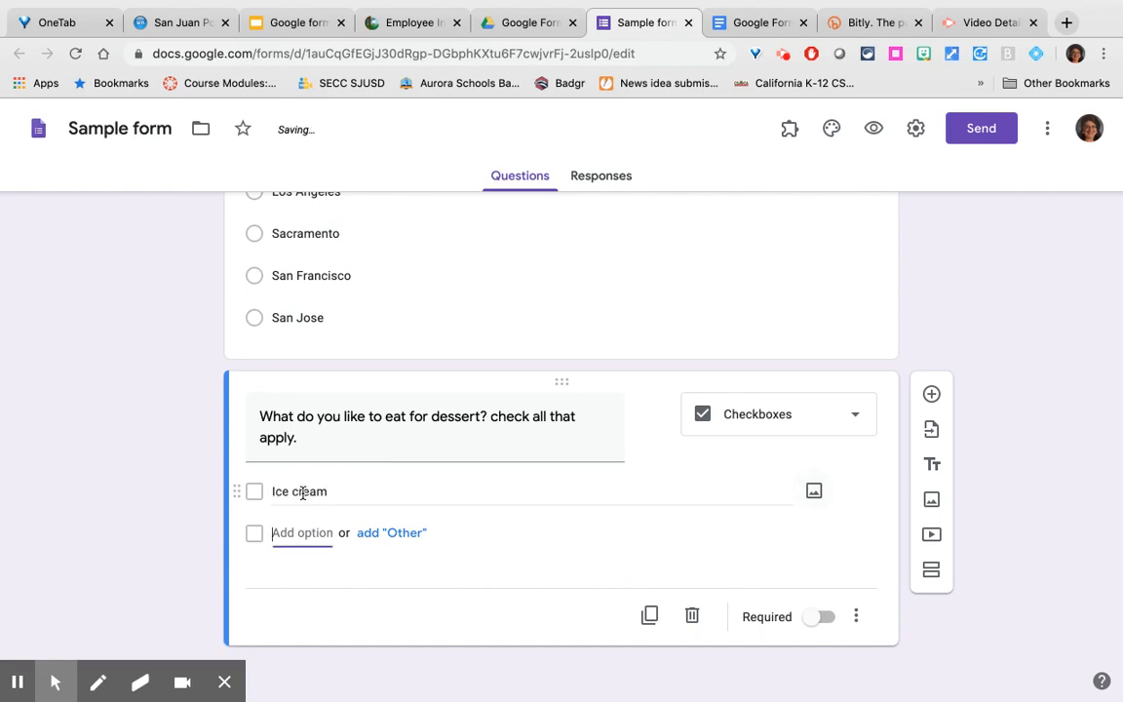
{"action": "key", "text": "Tab"}
{"action": "key", "text": "shift+Tab"}
{"action": "type", "text": "Cake"}
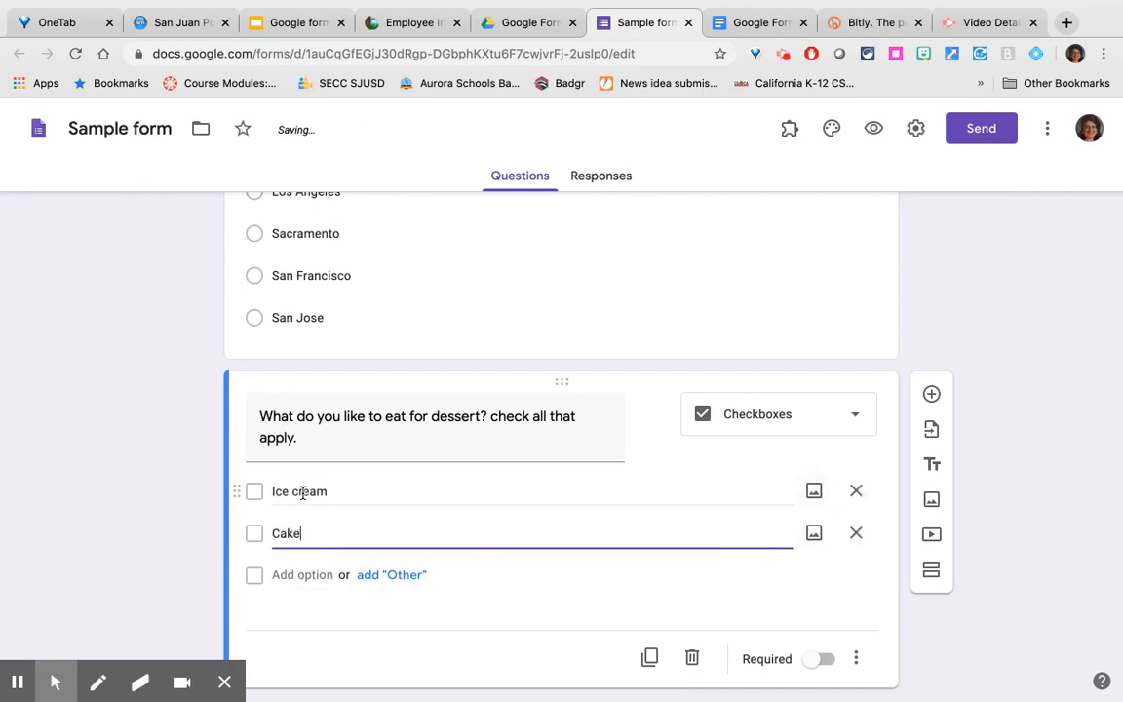
Add "Pie" and "I don't eat dessert" as the third and fourth options of the dessert question
{"action": "key", "text": "Tab"}
{"action": "key", "text": "Tab"}
{"action": "key", "text": "Tab"}
{"action": "type", "text": "Pie"}
{"action": "key", "text": "Tab"}
{"action": "key", "text": "Tab"}
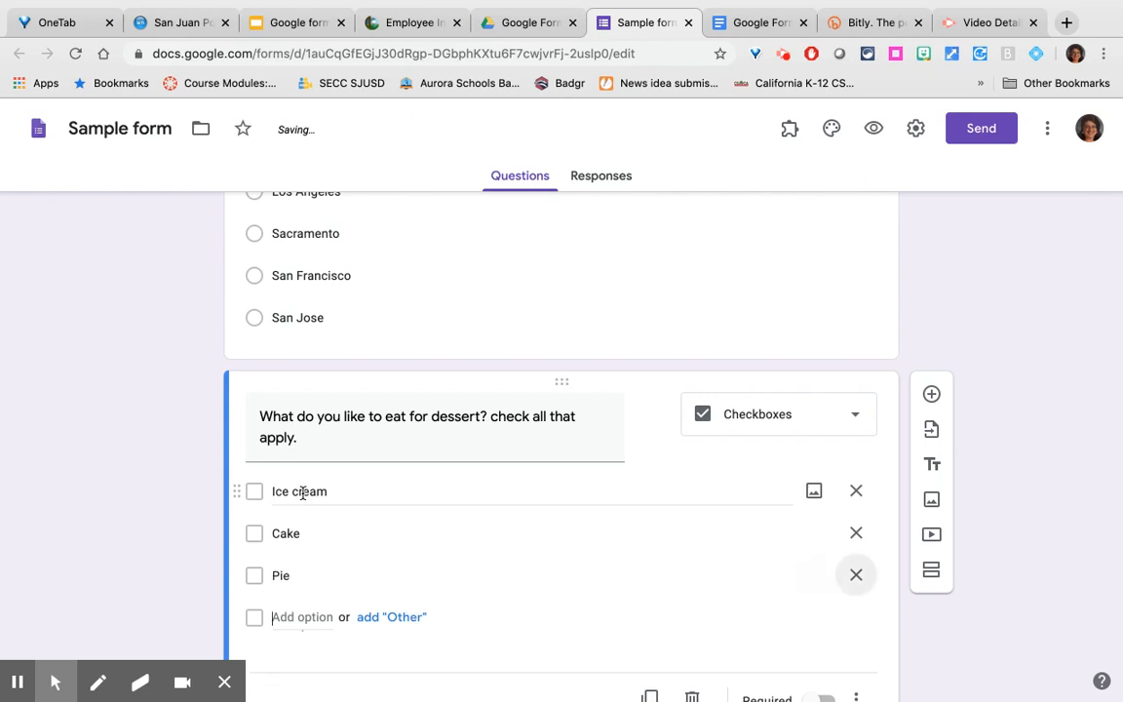
{"action": "key", "text": "Tab"}
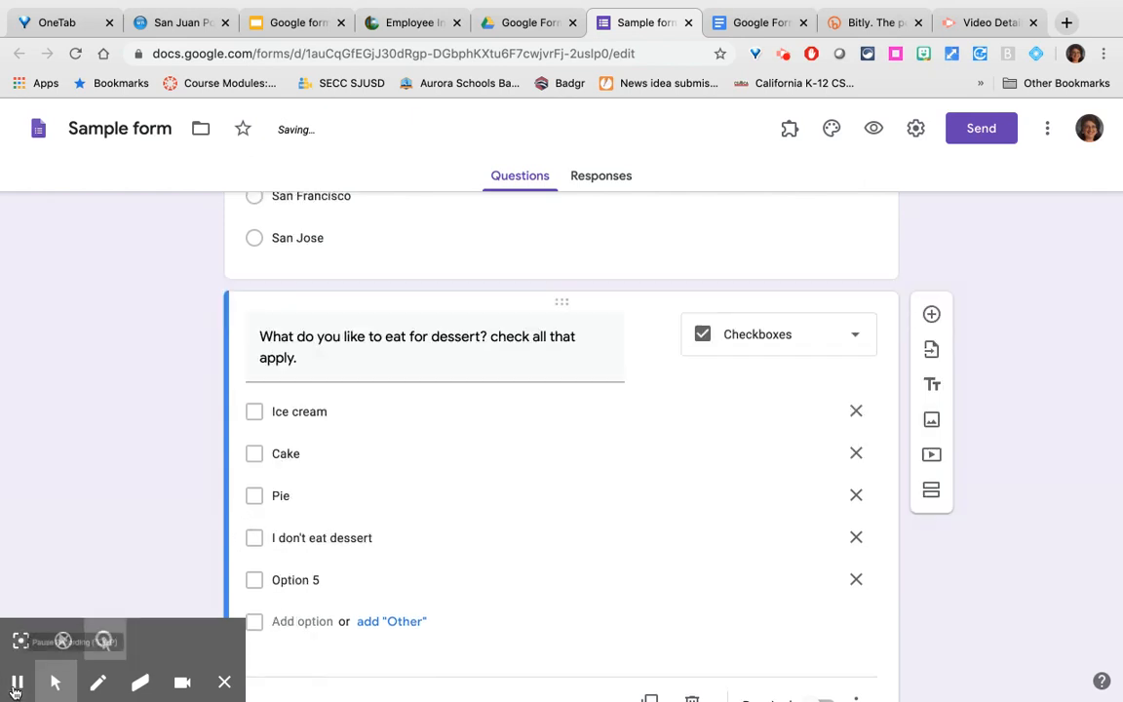
Set the dessert question's fifth option to "Fruit" and add an "Other" option below it
{"action": "left_click", "coordinate": [275, 580]}
{"action": "type", "text": "F"}
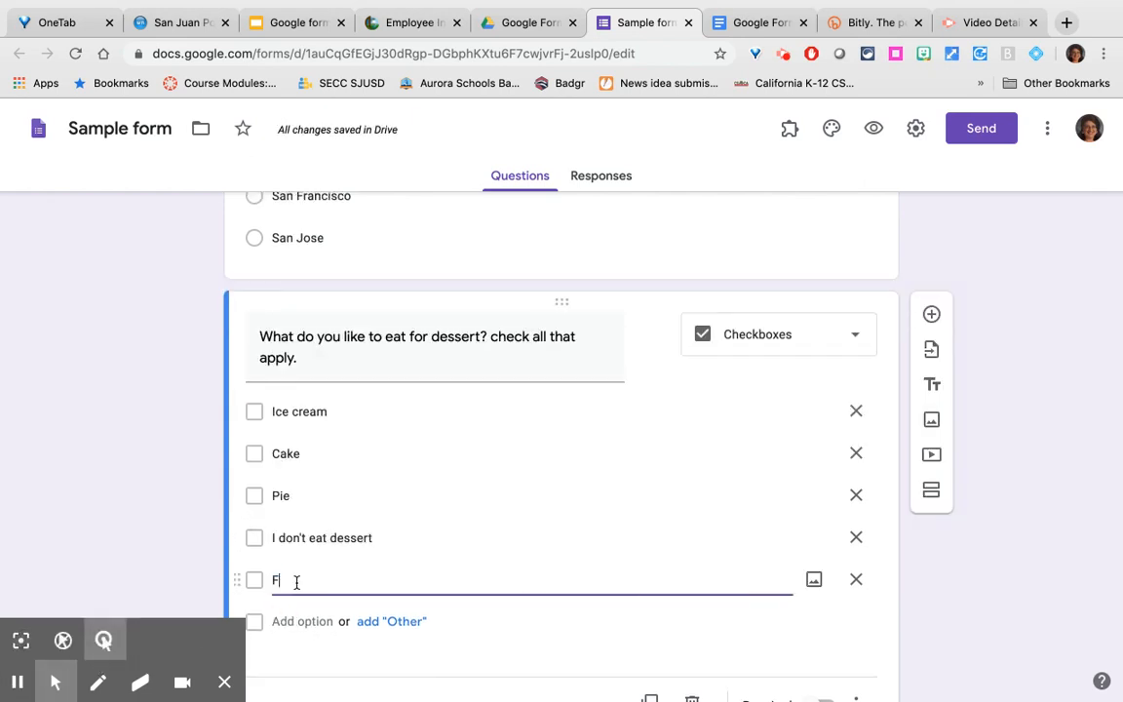
{"action": "type", "text": "ruit"}
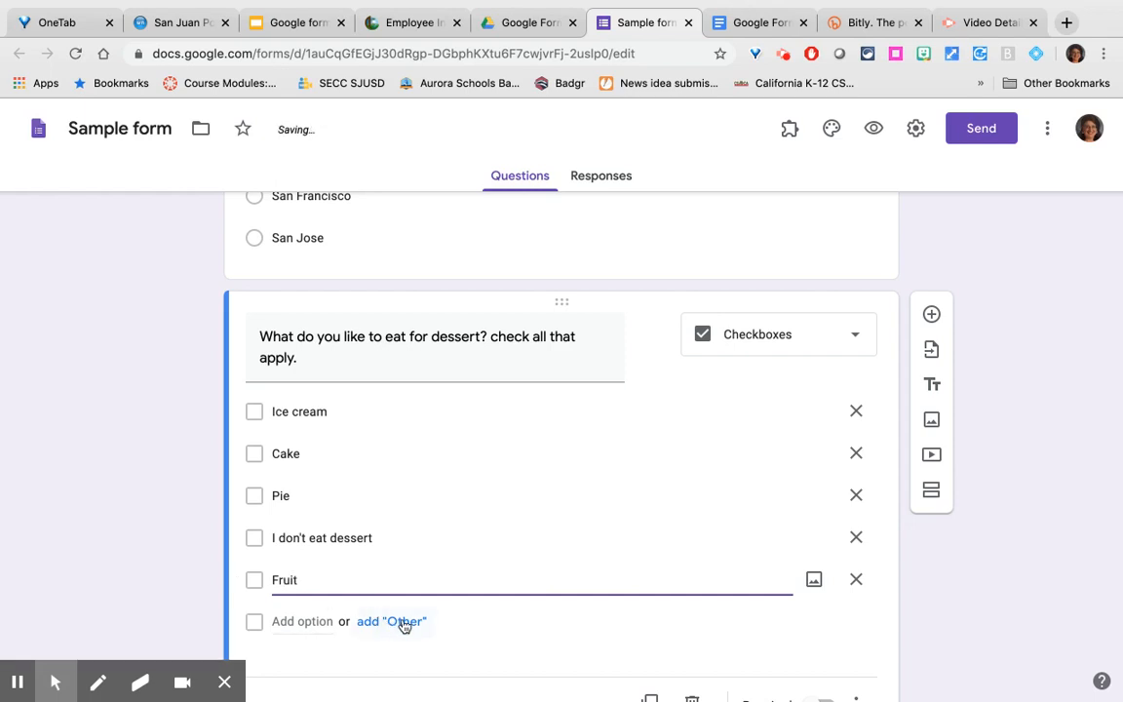
{"action": "scroll", "coordinate": [402, 625], "scroll_direction": "down", "scroll_amount": 2}
{"action": "left_click", "coordinate": [395, 535]}
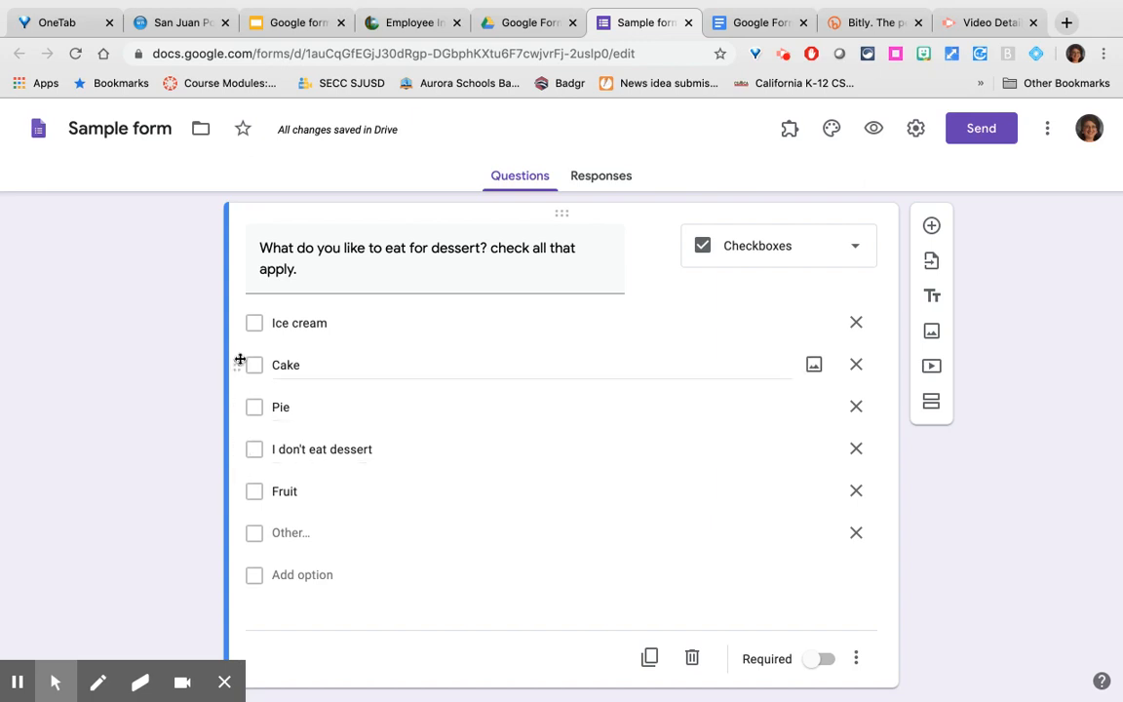
Reorder the dessert options so Cake comes first and Fruit second, ahead of Ice cream and Pie
{"action": "left_click_drag", "start_coordinate": [238, 365], "coordinate": [236, 322]}
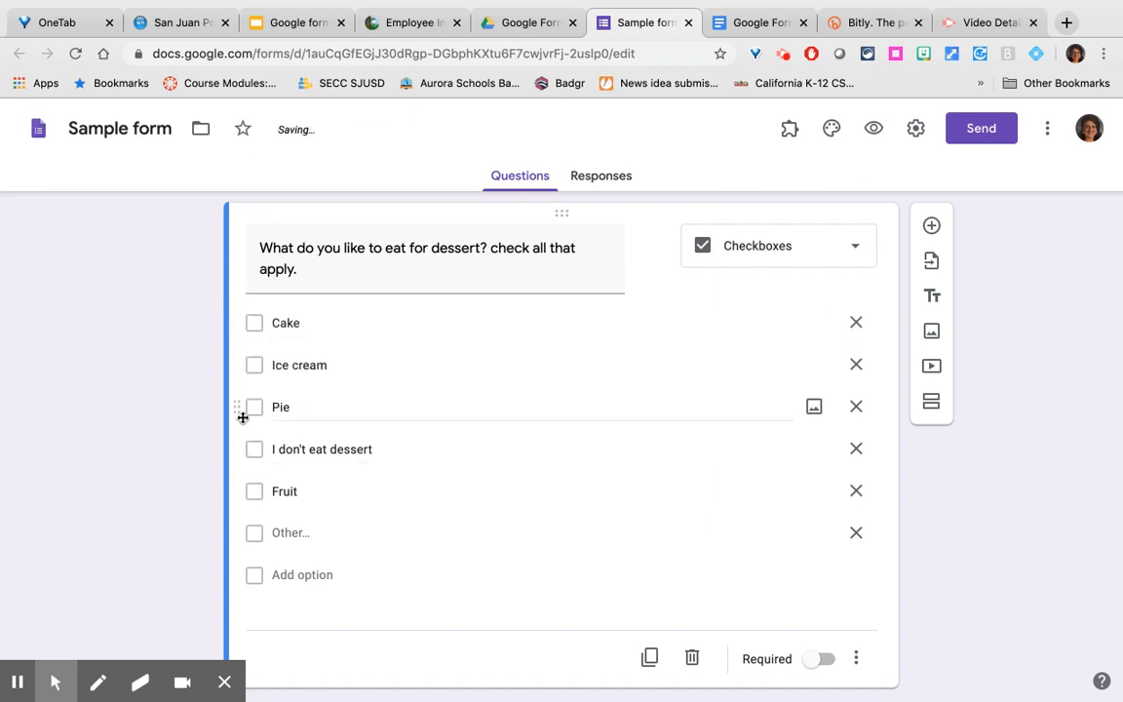
{"action": "left_click_drag", "start_coordinate": [240, 488], "coordinate": [244, 359]}
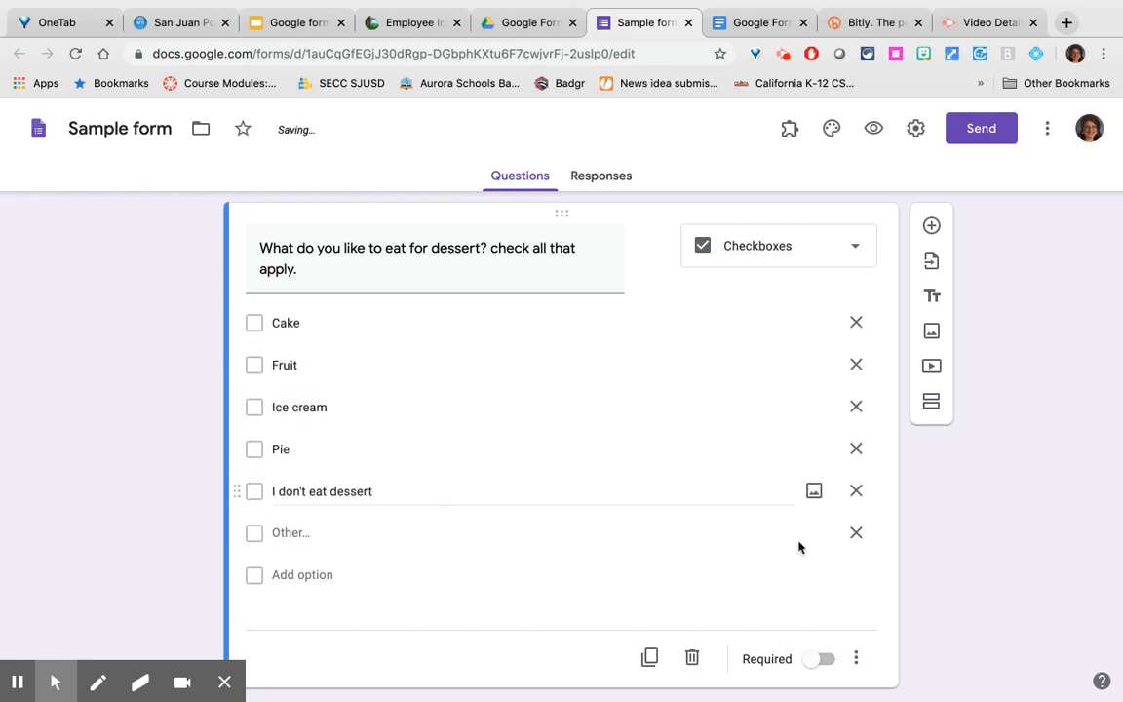
Examine the additional settings, including shuffling the option order, offered for the dessert question and the largest-population question
{"action": "left_click", "coordinate": [856, 660]}
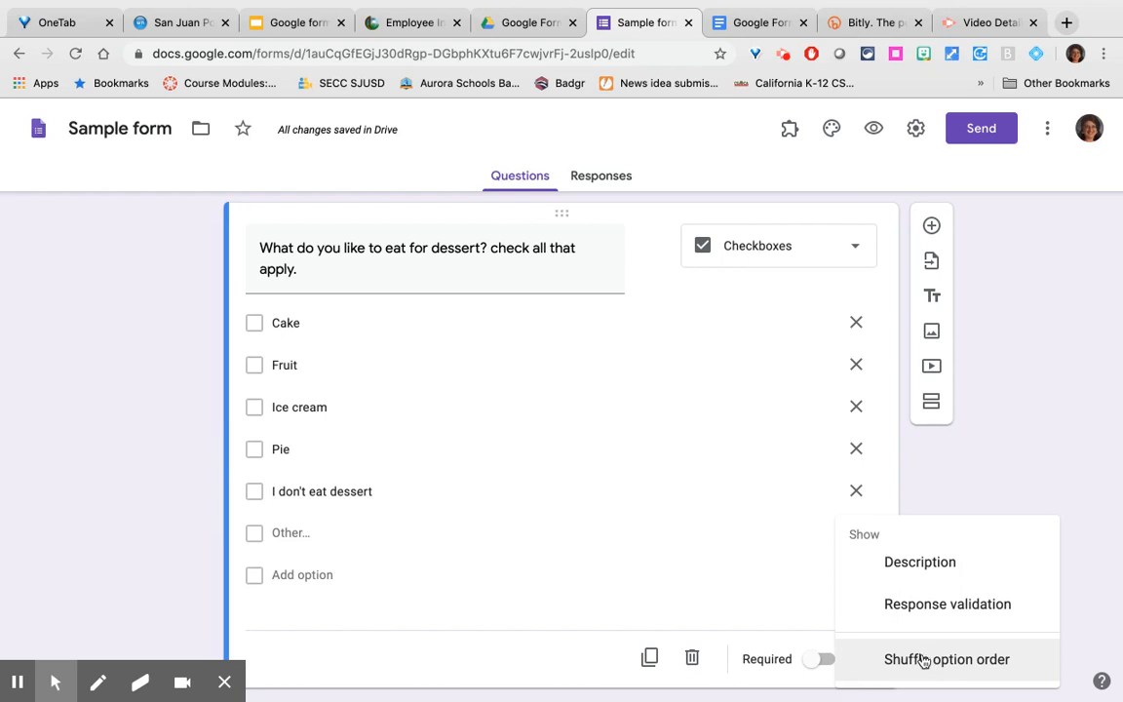
{"action": "scroll", "coordinate": [707, 551], "scroll_direction": "up", "scroll_amount": 3}
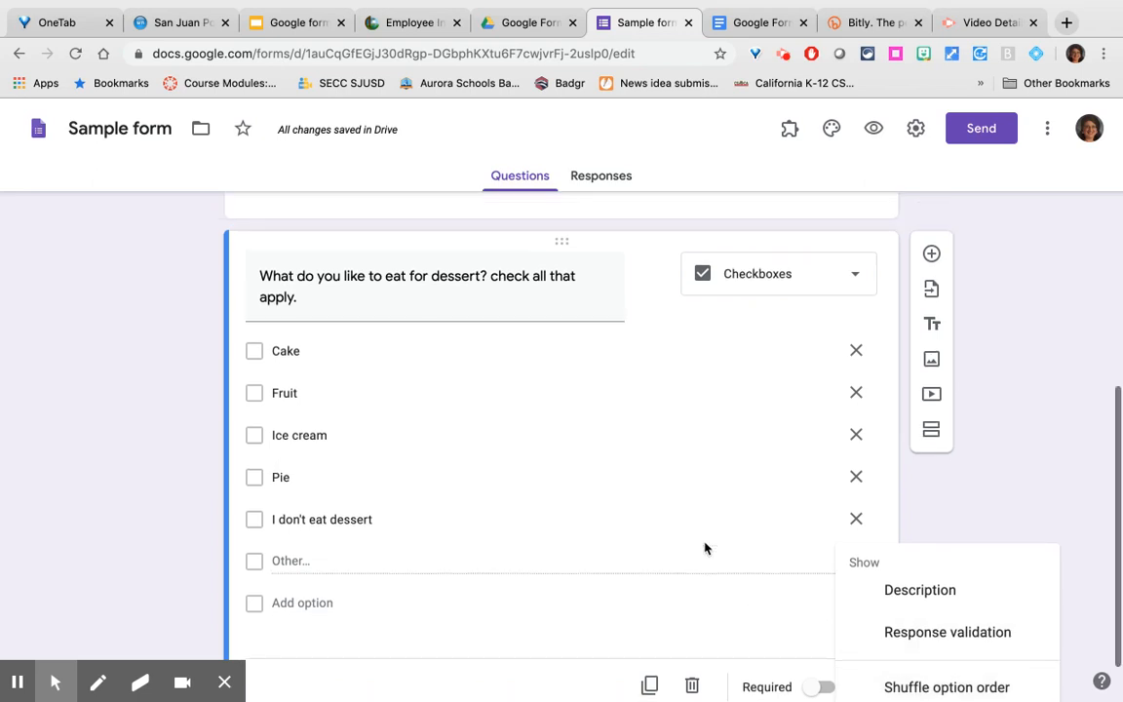
{"action": "scroll", "coordinate": [817, 421], "scroll_direction": "down", "scroll_amount": 3}
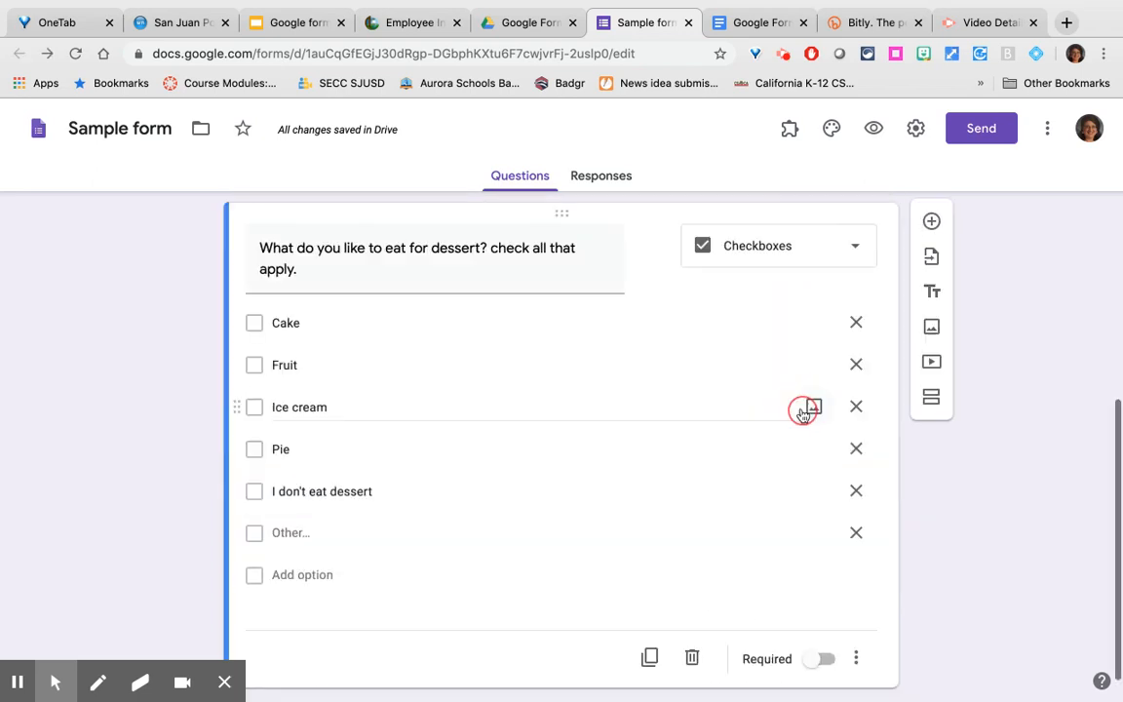
{"action": "scroll", "coordinate": [836, 512], "scroll_direction": "down", "scroll_amount": 1}
{"action": "scroll", "coordinate": [815, 531], "scroll_direction": "up", "scroll_amount": 5}
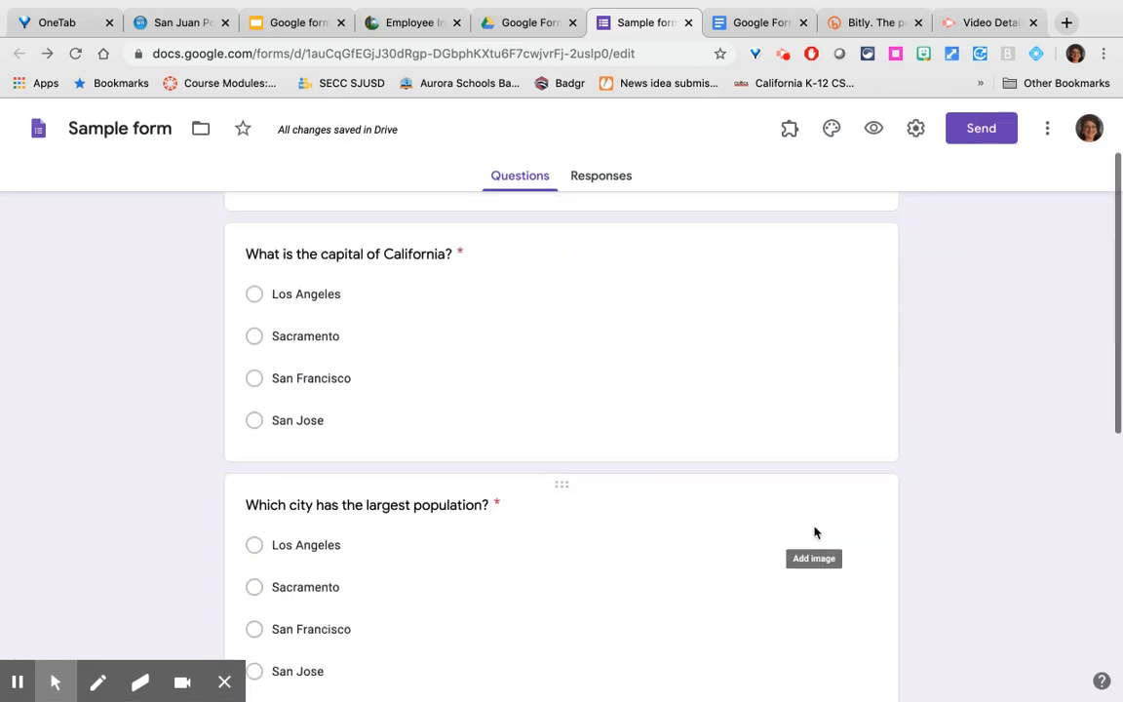
{"action": "scroll", "coordinate": [807, 569], "scroll_direction": "down", "scroll_amount": 1}
{"action": "left_click", "coordinate": [753, 535]}
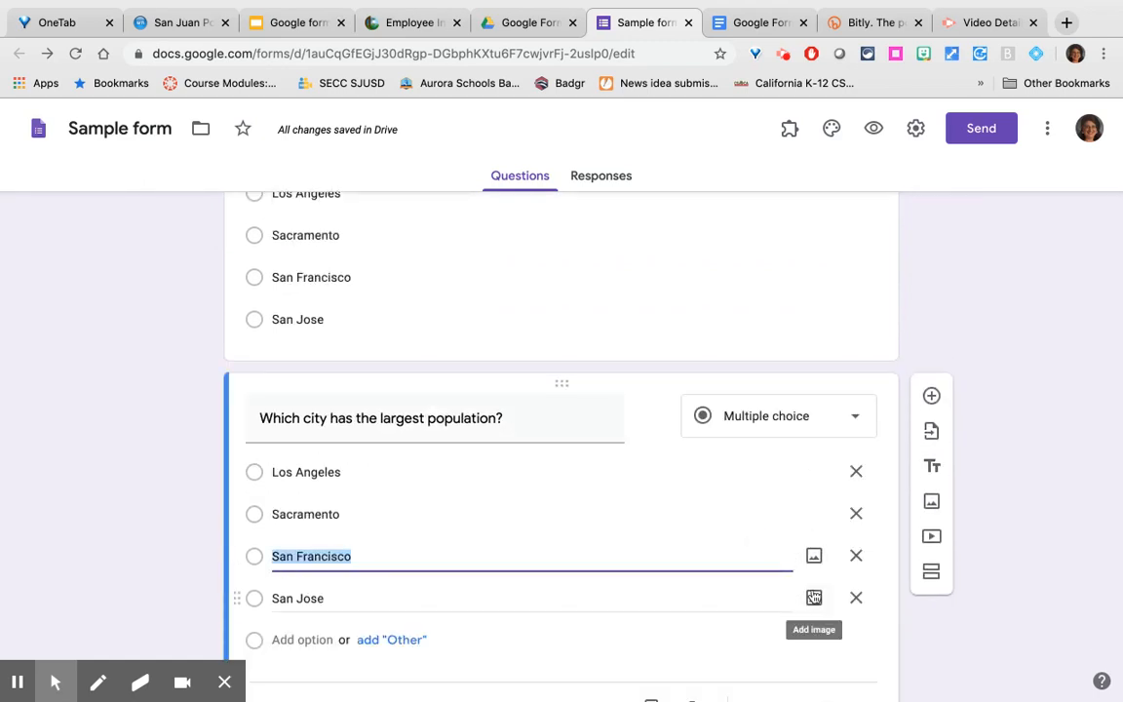
{"action": "scroll", "coordinate": [786, 458], "scroll_direction": "down", "scroll_amount": 3}
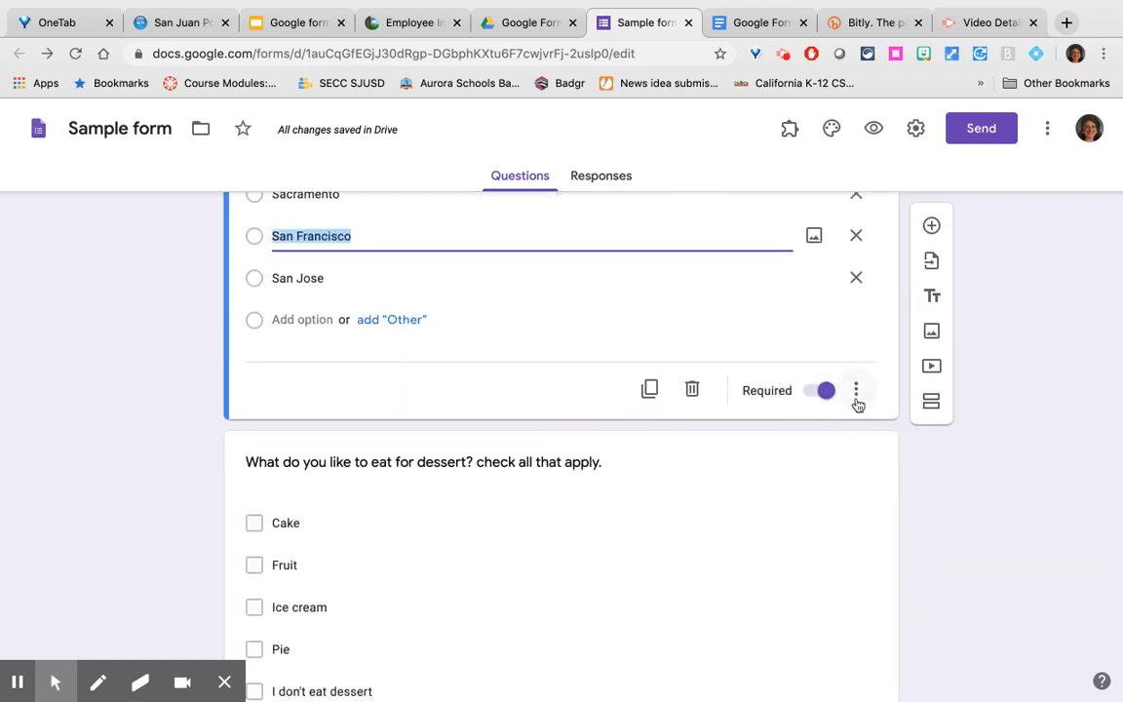
{"action": "left_click", "coordinate": [857, 398]}
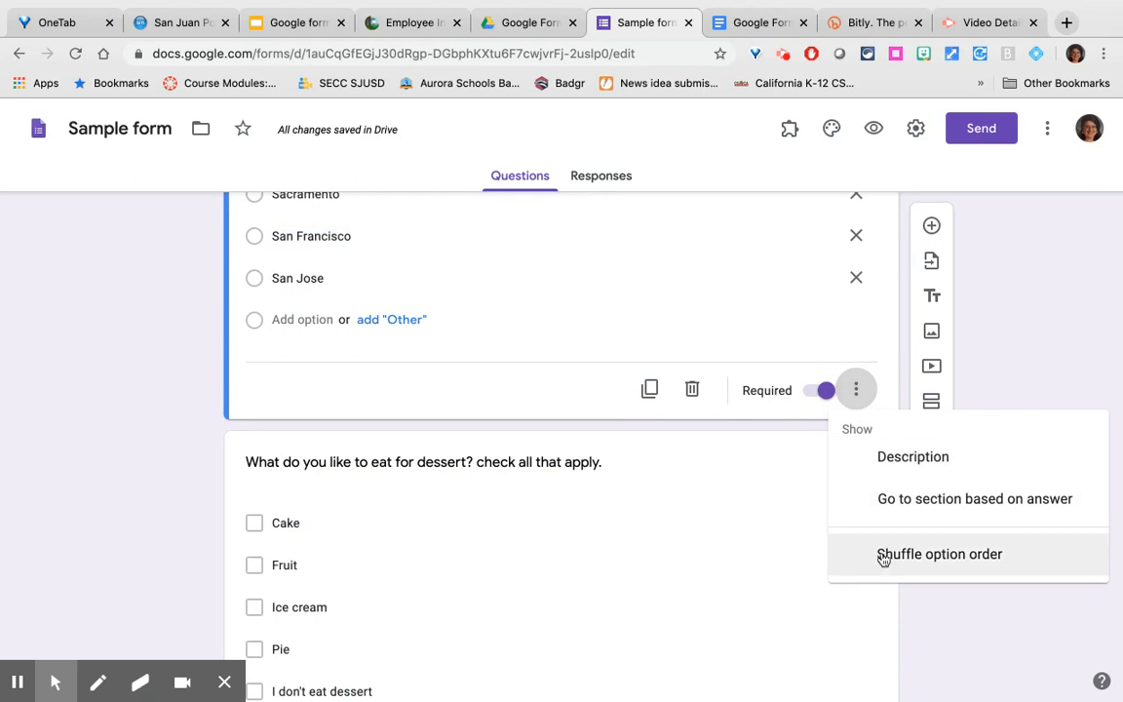
{"action": "left_click", "coordinate": [17, 682]}
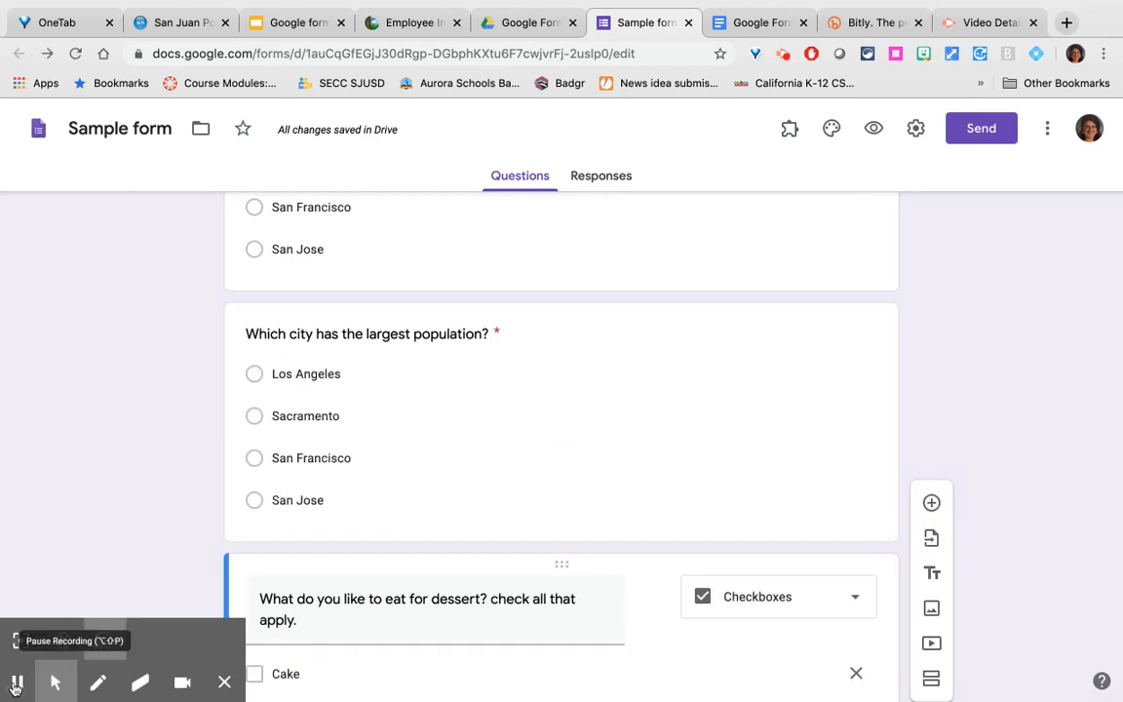
Move the dessert question up between the capital question and the largest-population question
{"action": "left_click", "coordinate": [566, 564]}
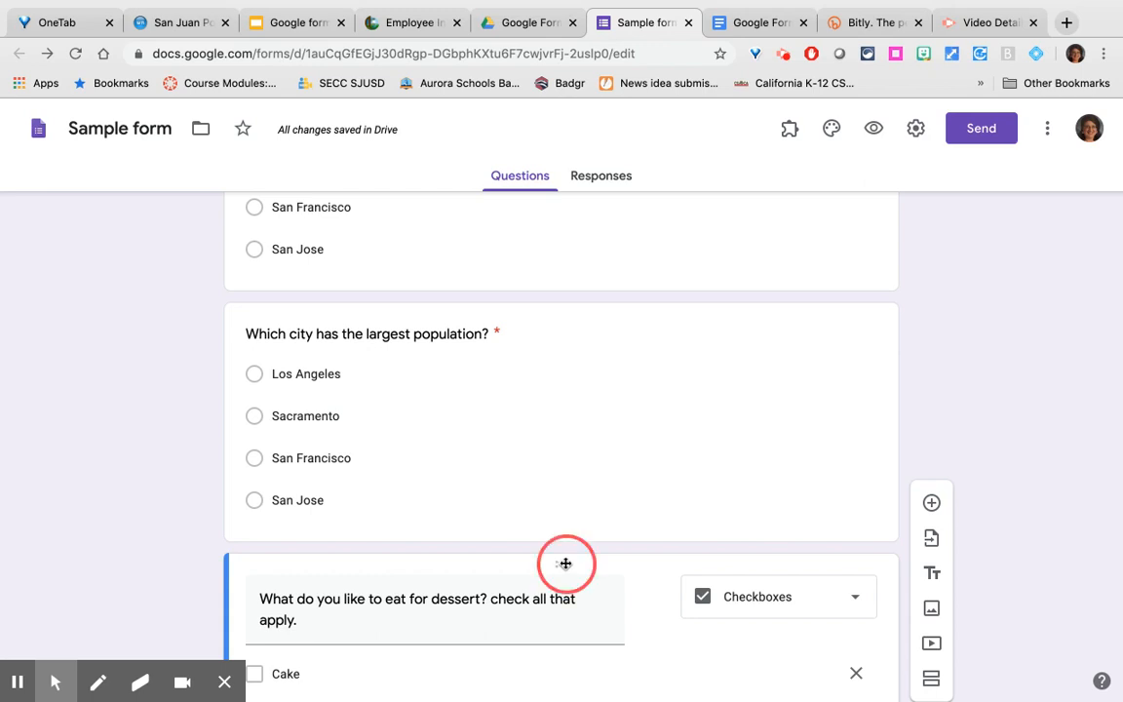
{"action": "left_click_drag", "start_coordinate": [565, 564], "coordinate": [579, 303]}
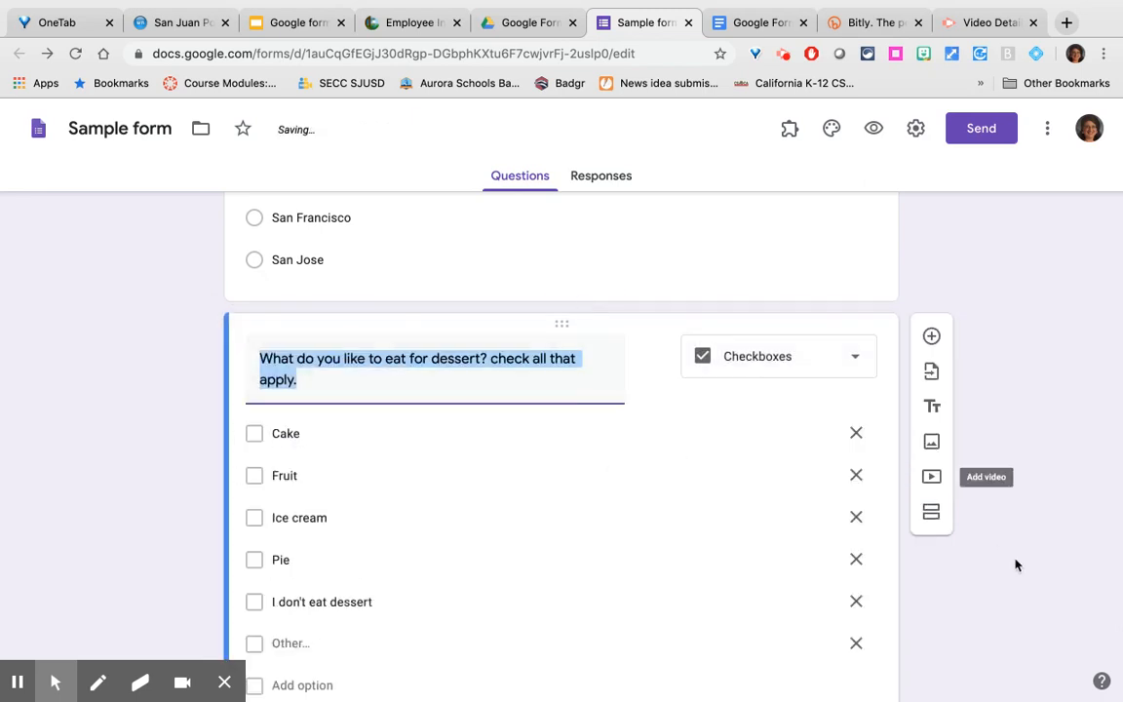
Review the order of the form's questions from the title down to the largest-population question
{"action": "scroll", "coordinate": [1018, 564], "scroll_direction": "down", "scroll_amount": 5}
{"action": "scroll", "coordinate": [766, 464], "scroll_direction": "up", "scroll_amount": 4}
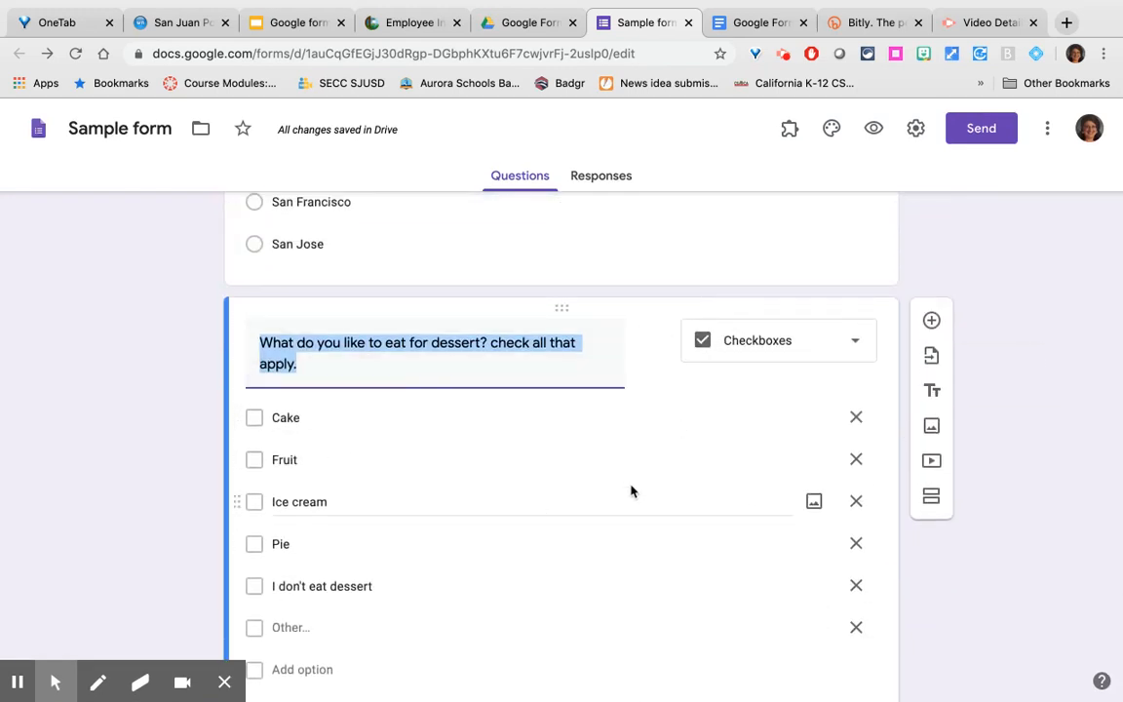
{"action": "scroll", "coordinate": [631, 487], "scroll_direction": "up", "scroll_amount": 2}
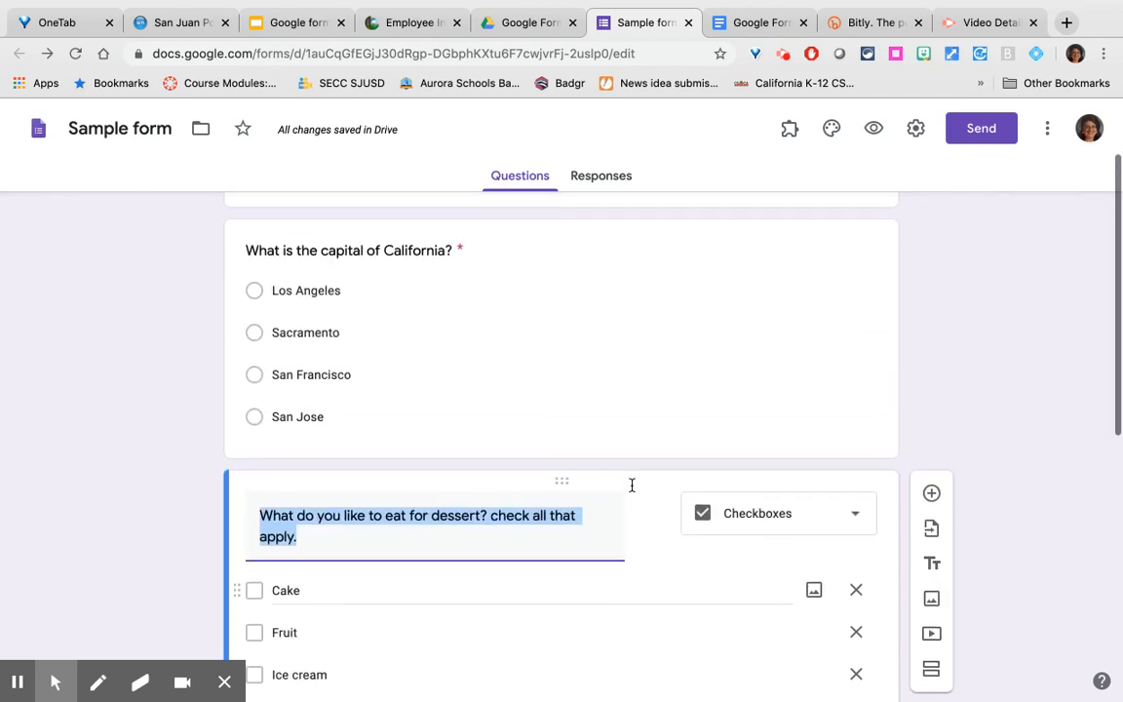
{"action": "scroll", "coordinate": [629, 486], "scroll_direction": "down", "scroll_amount": 1}
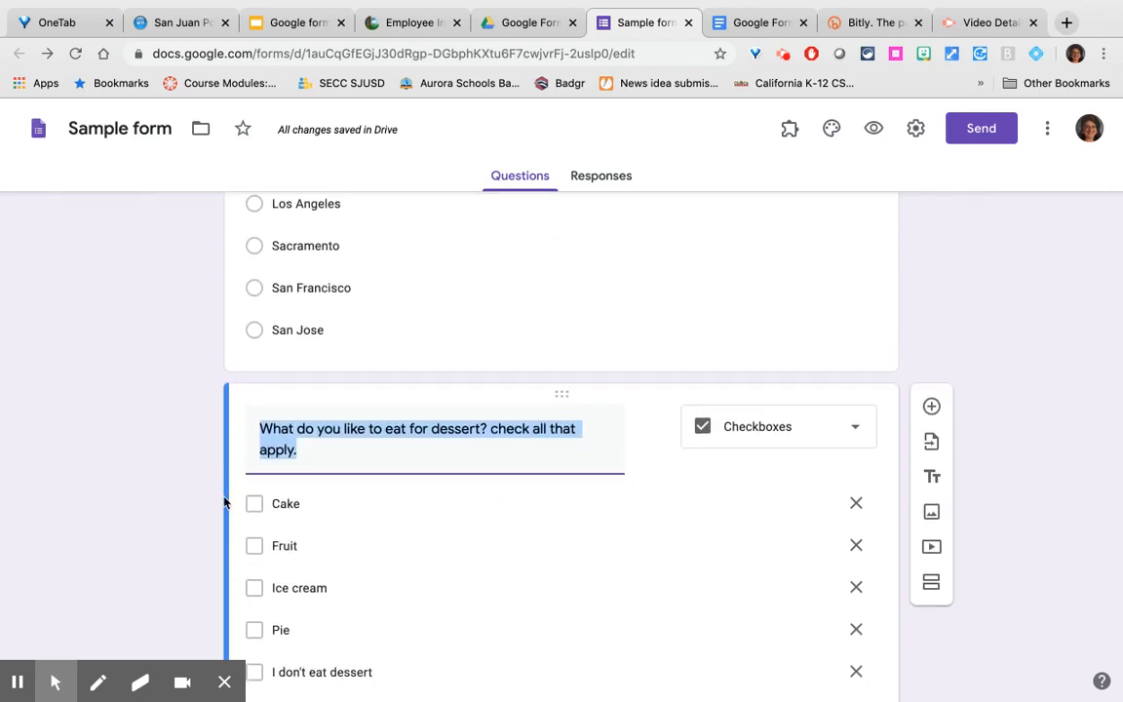
{"action": "scroll", "coordinate": [602, 268], "scroll_direction": "up", "scroll_amount": 2}
{"action": "scroll", "coordinate": [604, 264], "scroll_direction": "down", "scroll_amount": 5}
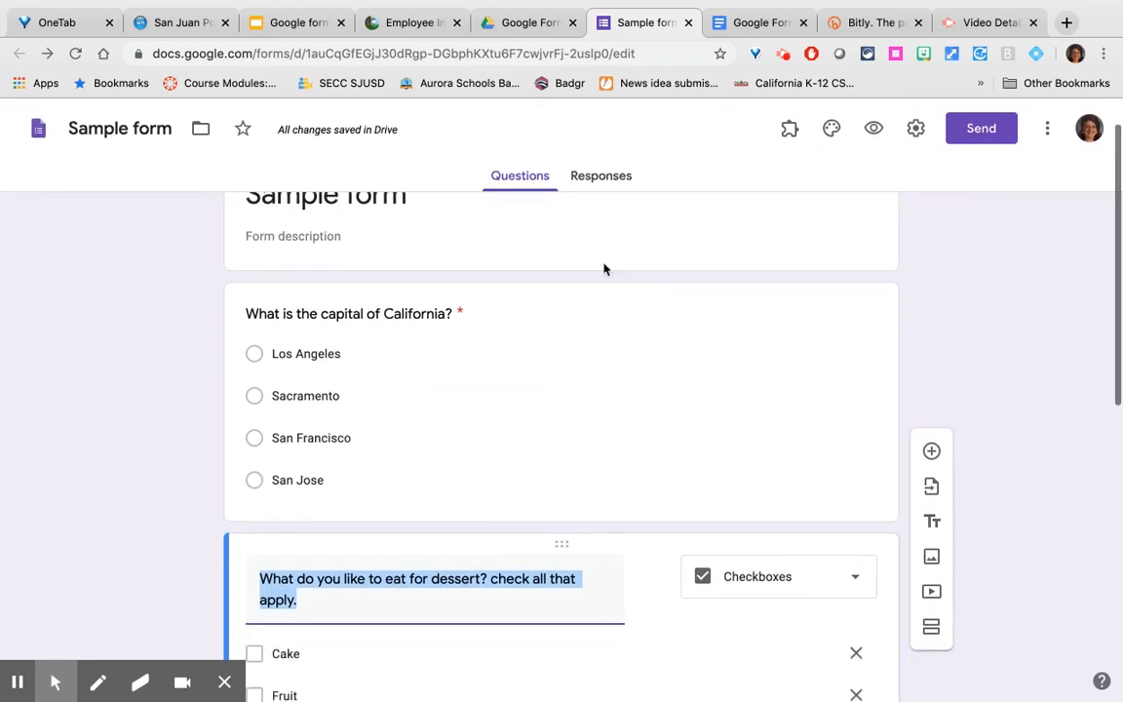
{"action": "scroll", "coordinate": [603, 263], "scroll_direction": "up", "scroll_amount": 1}
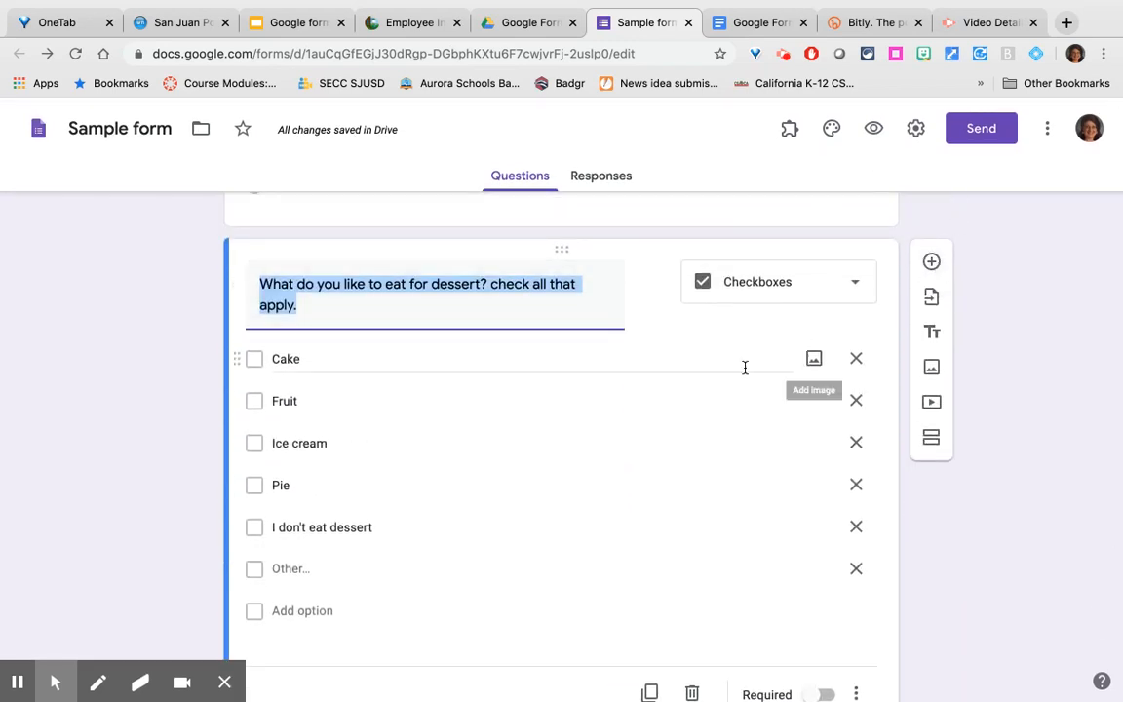
{"action": "scroll", "coordinate": [745, 371], "scroll_direction": "down", "scroll_amount": 4}
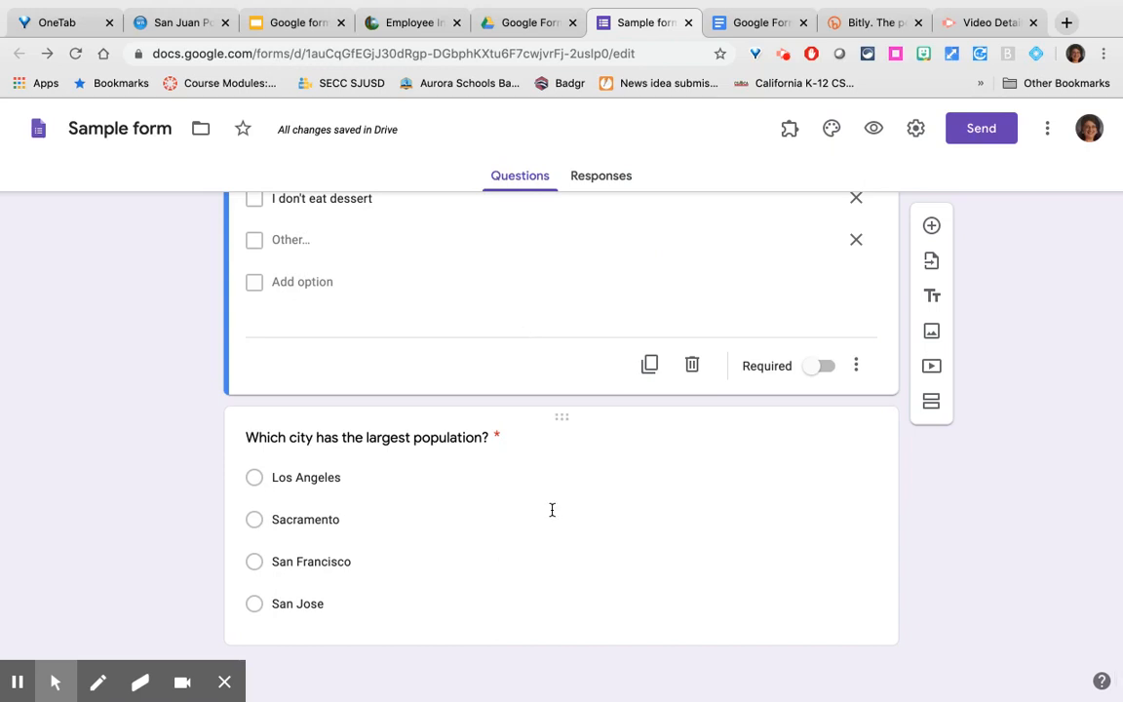
{"action": "scroll", "coordinate": [551, 508], "scroll_direction": "up", "scroll_amount": 4}
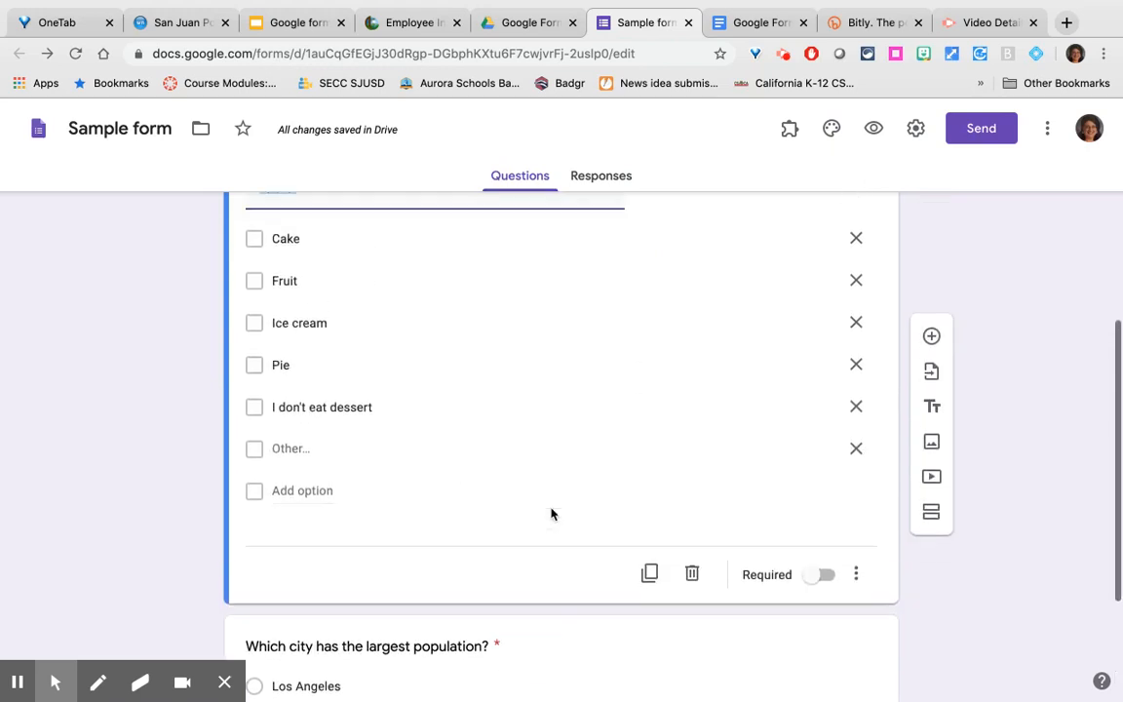
Add a blank multiple-choice question after the dessert question and move it to the end of the form, below the largest-population question
{"action": "left_click", "coordinate": [932, 317]}
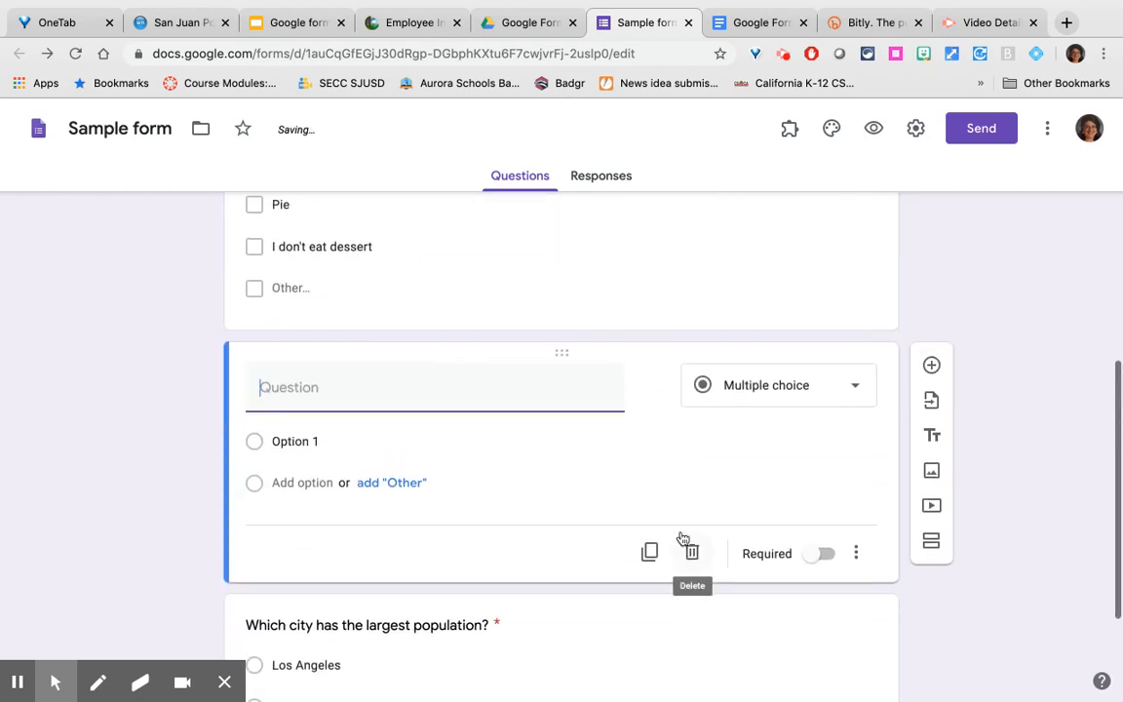
{"action": "scroll", "coordinate": [683, 538], "scroll_direction": "down", "scroll_amount": 2}
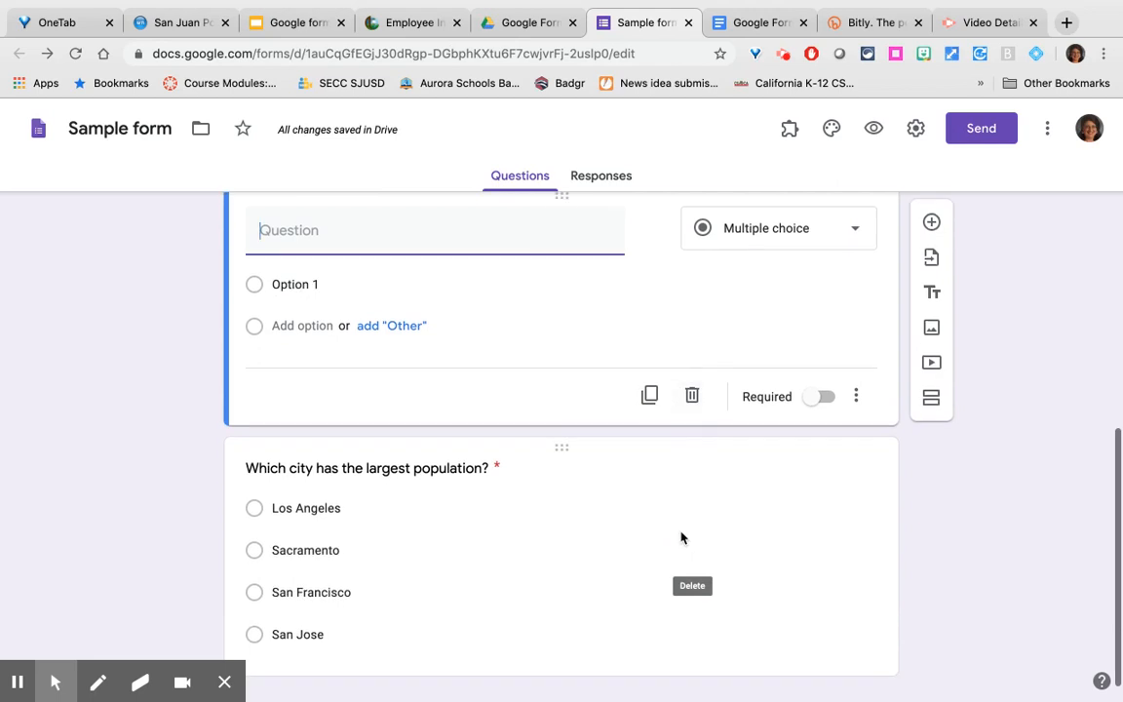
{"action": "scroll", "coordinate": [683, 534], "scroll_direction": "up", "scroll_amount": 1}
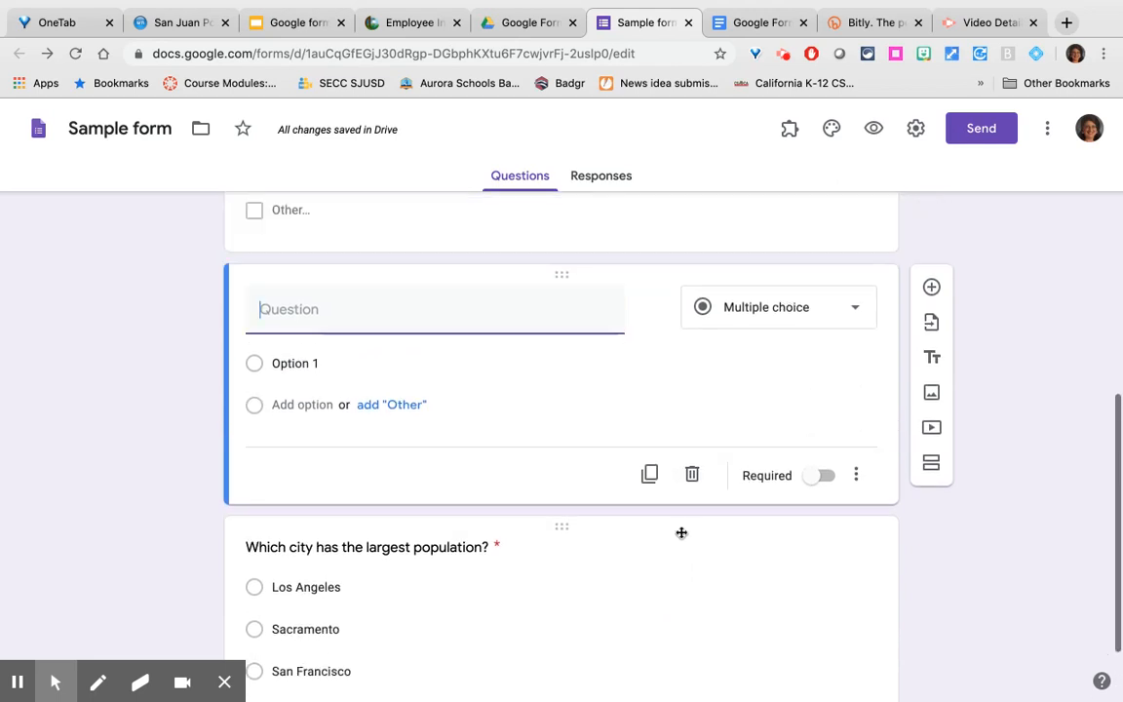
{"action": "left_click_drag", "start_coordinate": [566, 272], "coordinate": [576, 580]}
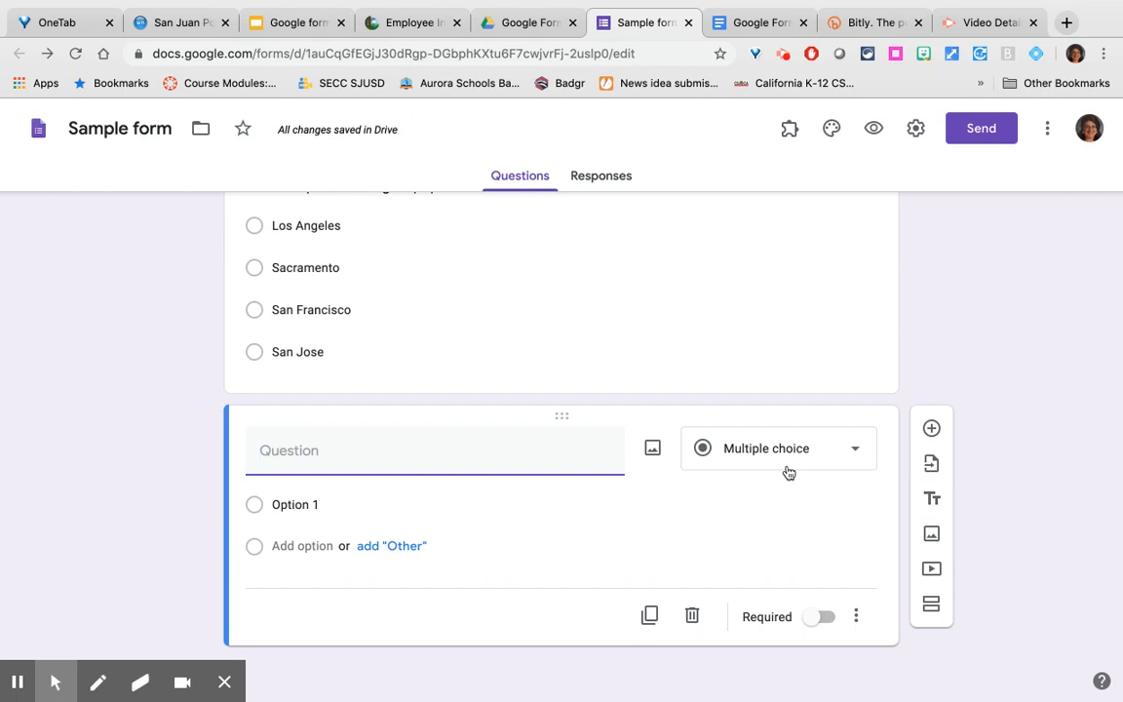
Change the blank question at the end of the form to File upload and allow respondents to upload files to Drive
{"action": "left_click", "coordinate": [856, 451]}
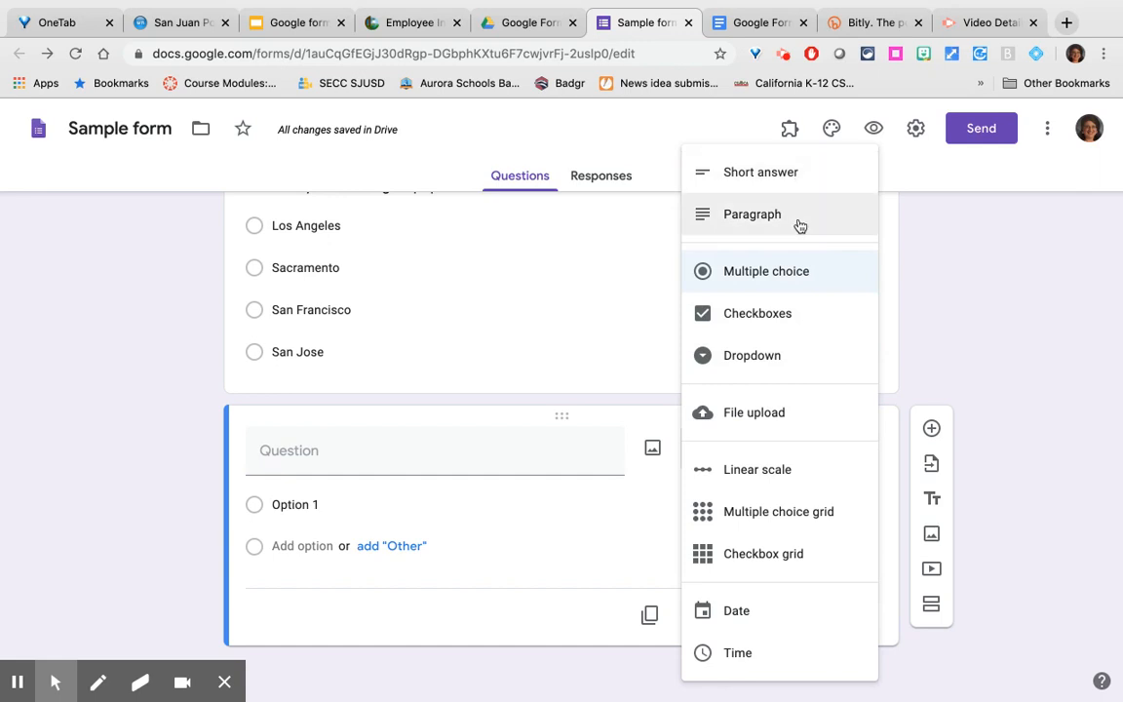
{"action": "left_click", "coordinate": [763, 414]}
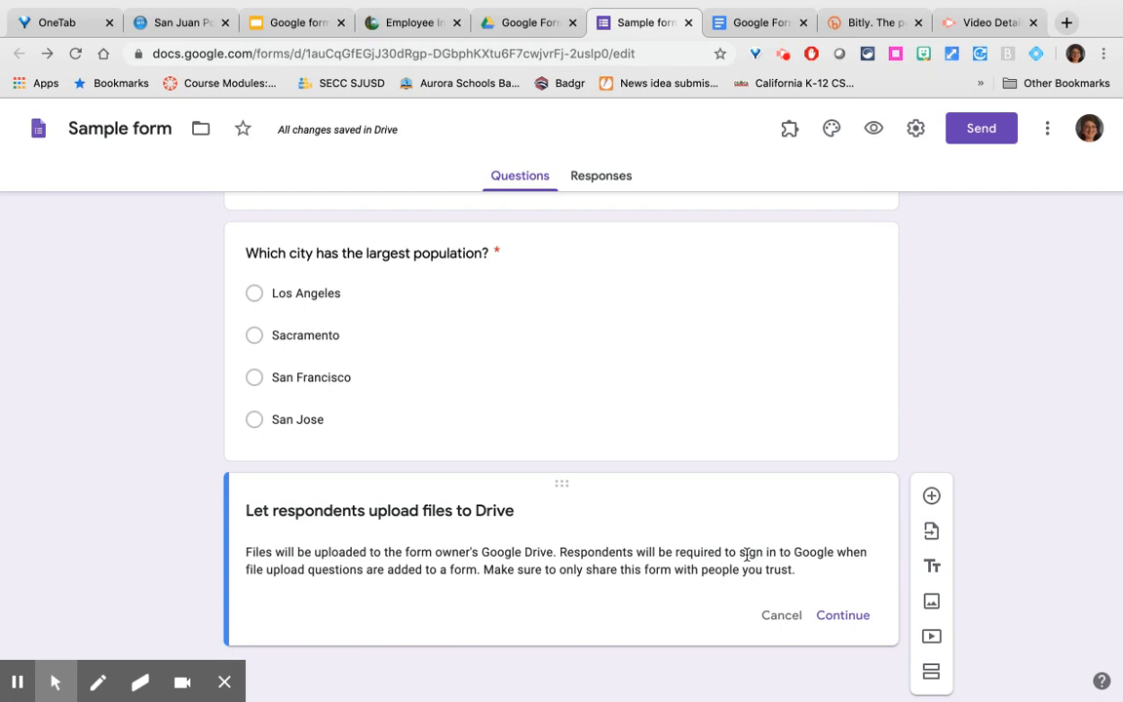
{"action": "scroll", "coordinate": [689, 600], "scroll_direction": "down", "scroll_amount": 1}
{"action": "left_click", "coordinate": [836, 610]}
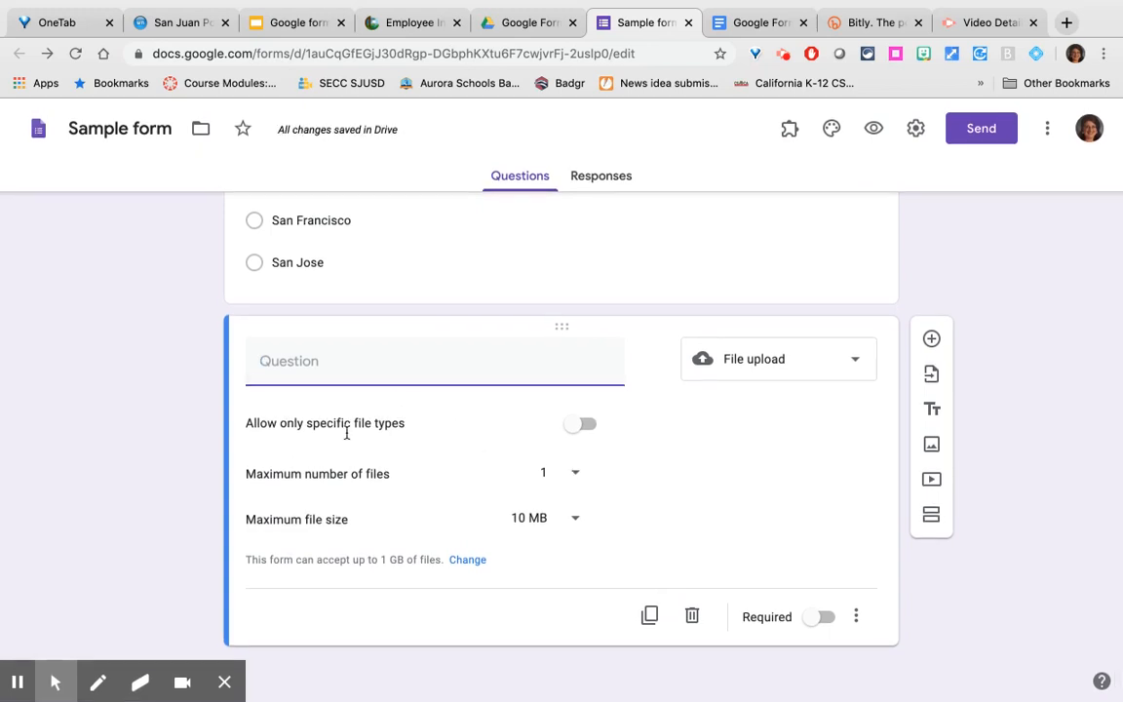
Title the file upload question "Please create a drawing of a key idea from the text (in Google Draw) and upload it here."
{"action": "type", "text": "Please create a drawing of a key idea from the text (in Google Draw) and upload it here"}
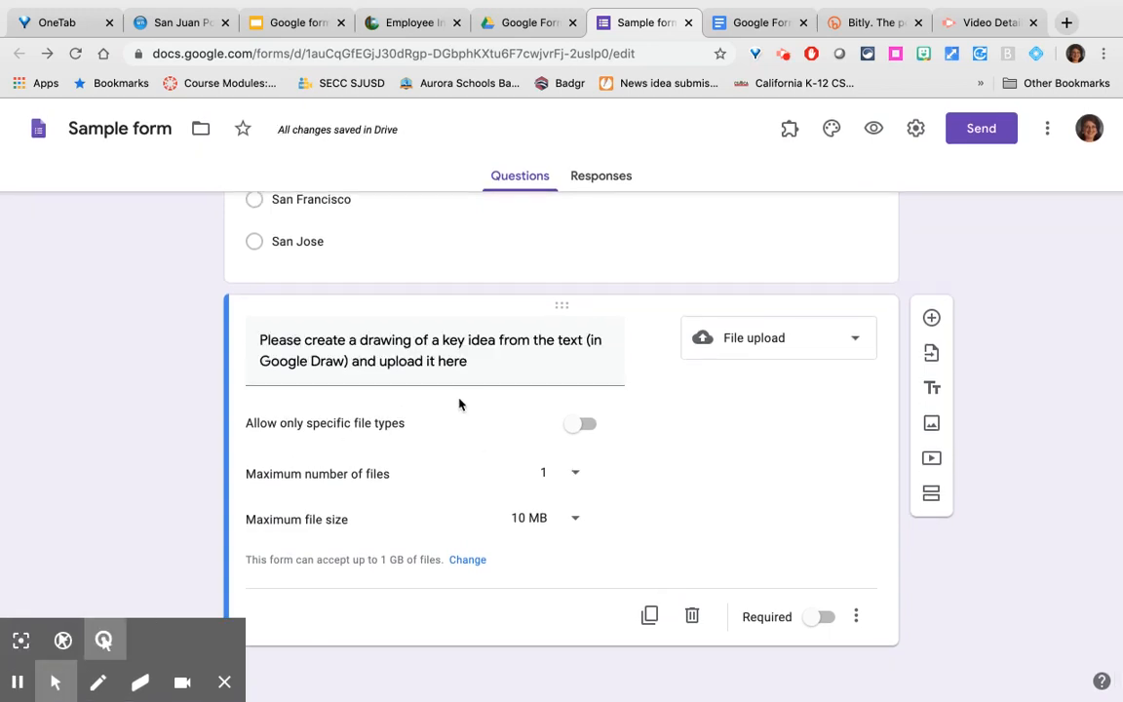
{"action": "triple_click", "coordinate": [473, 367]}
{"action": "left_click", "coordinate": [473, 367]}
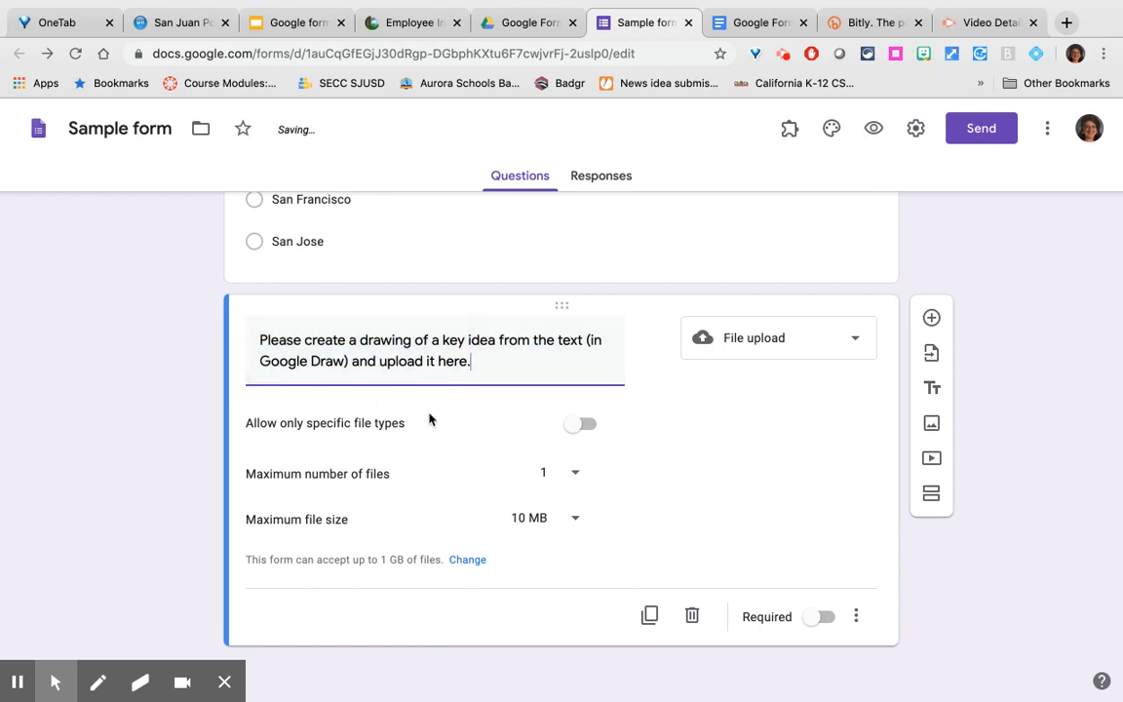
Turn on the specific file types restriction for the upload question and check the choices for maximum number of files and maximum file size
{"action": "left_click", "coordinate": [585, 427]}
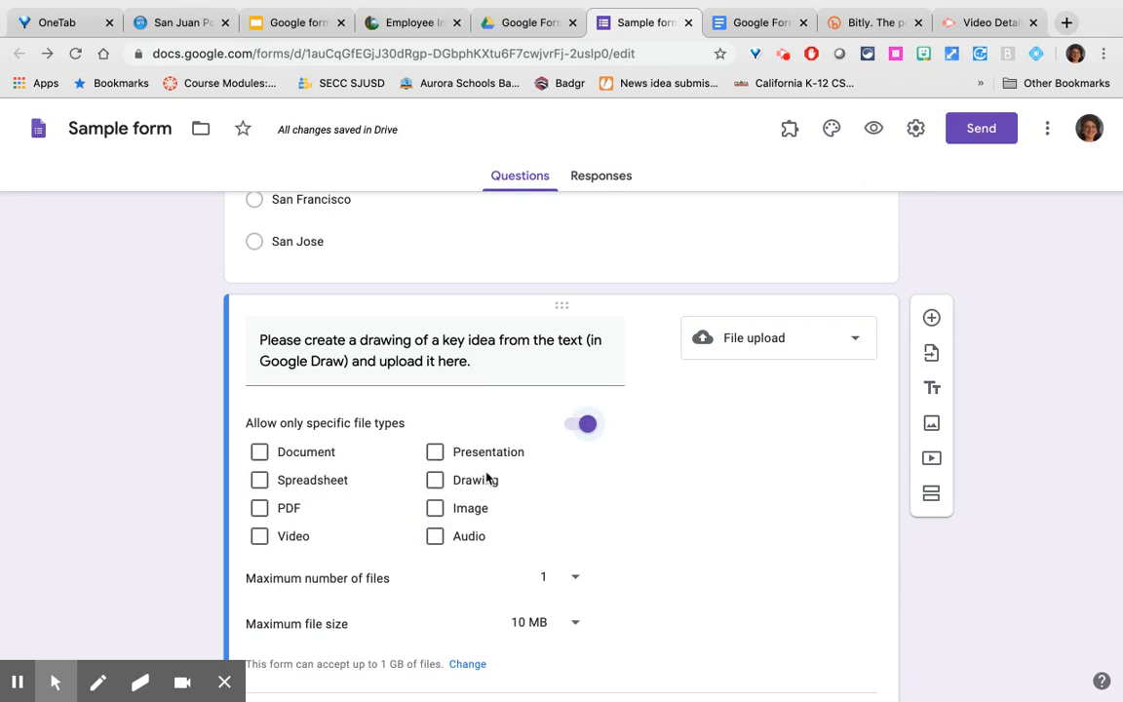
{"action": "scroll", "coordinate": [487, 478], "scroll_direction": "down", "scroll_amount": 2}
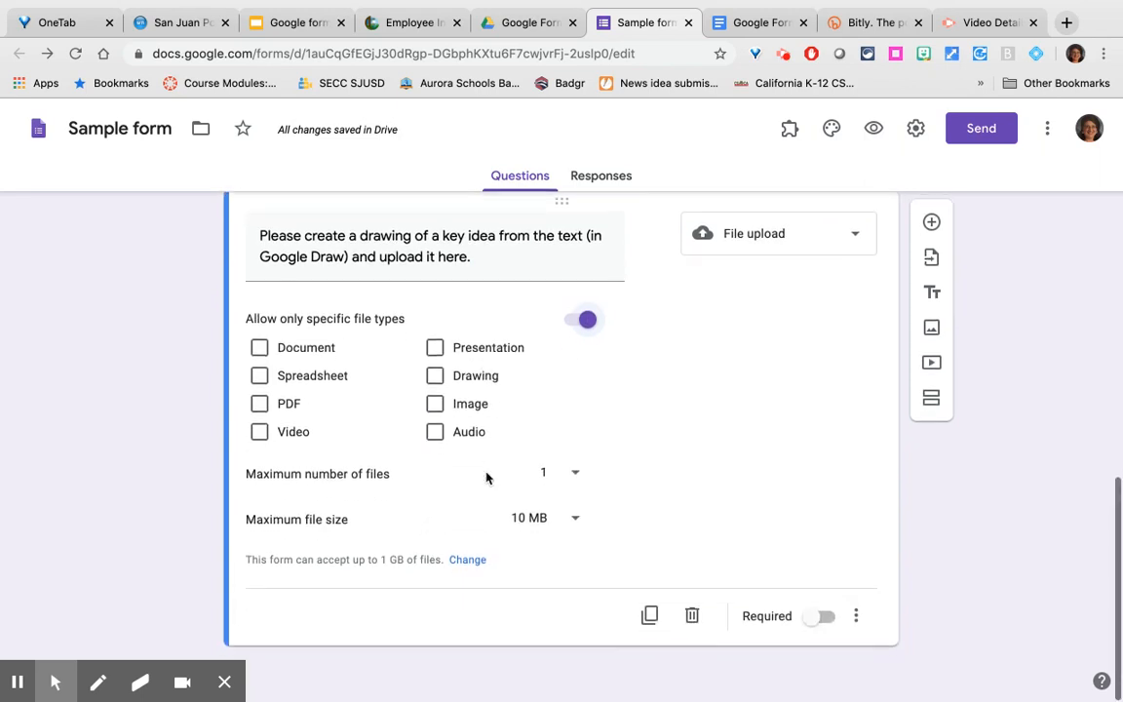
{"action": "left_click", "coordinate": [576, 477]}
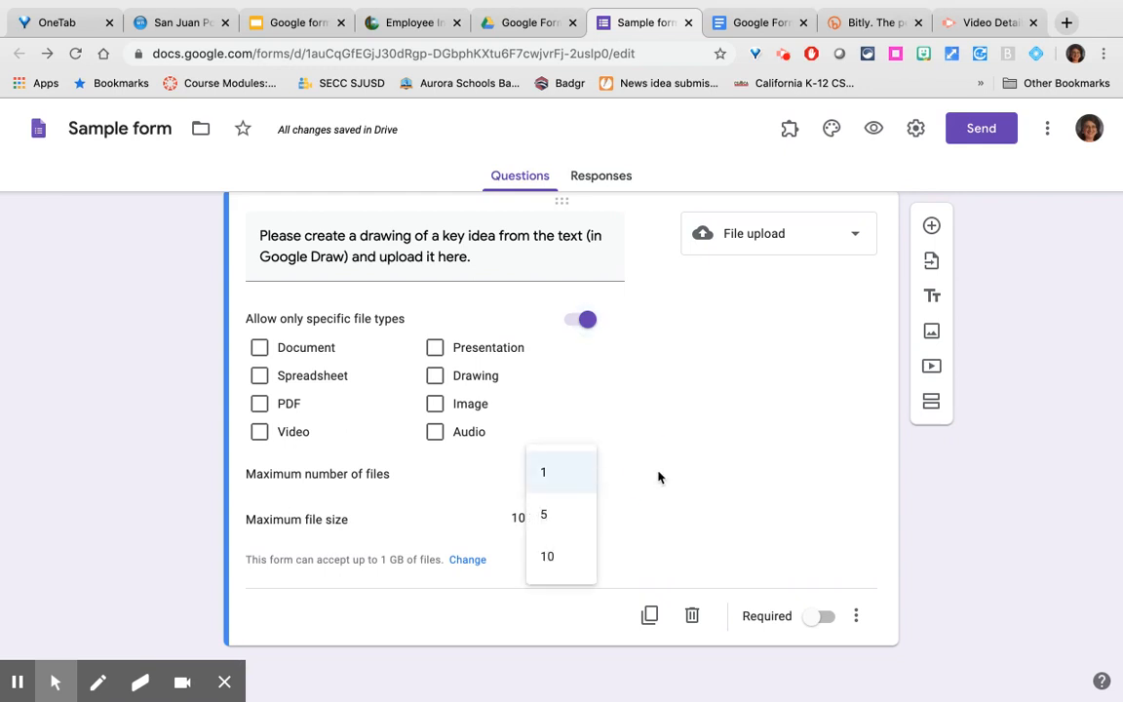
{"action": "right_click", "coordinate": [658, 476]}
{"action": "left_click", "coordinate": [594, 430]}
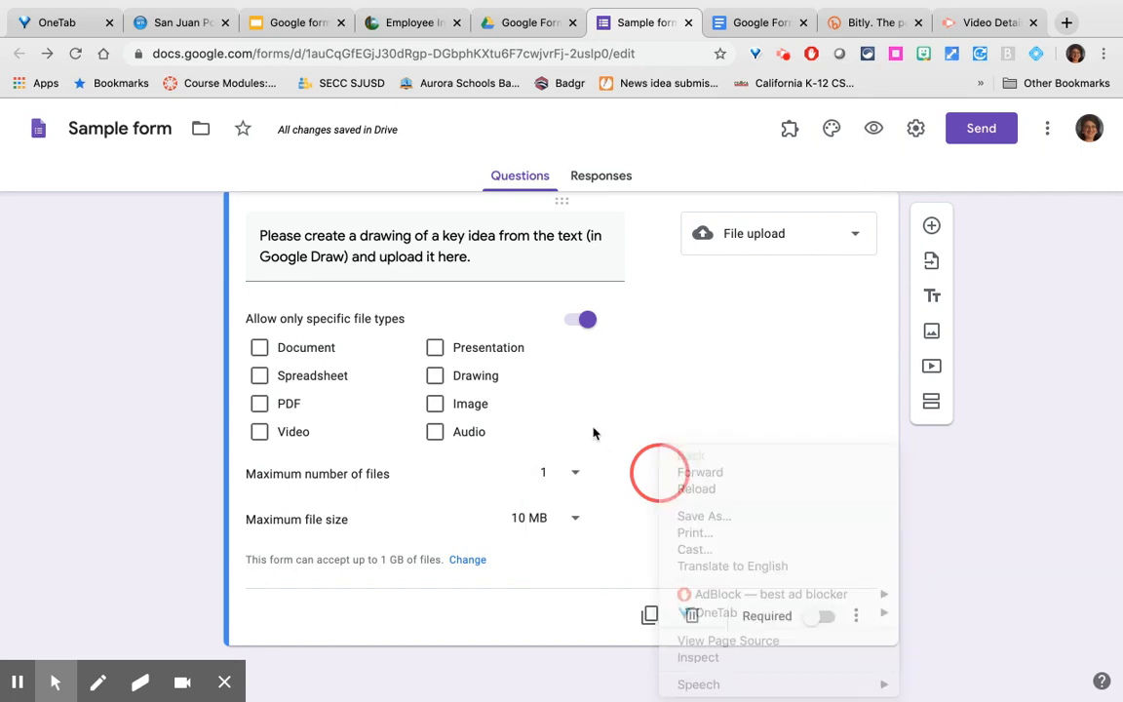
{"action": "left_click", "coordinate": [576, 524]}
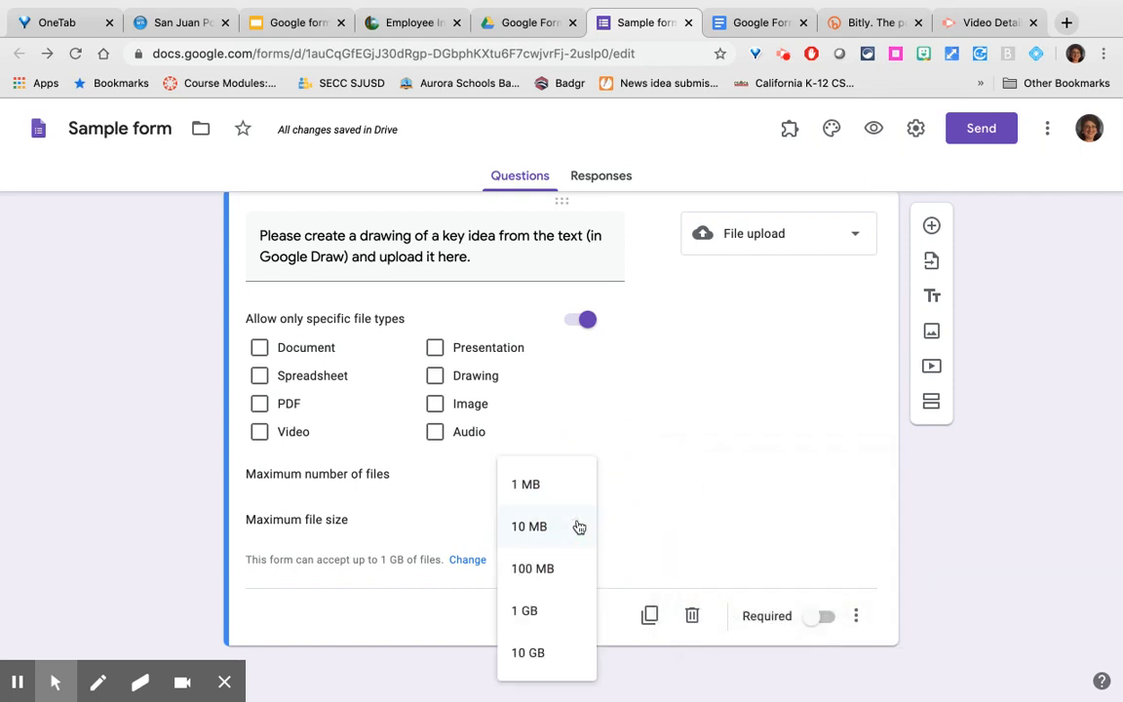
{"action": "left_click", "coordinate": [617, 449]}
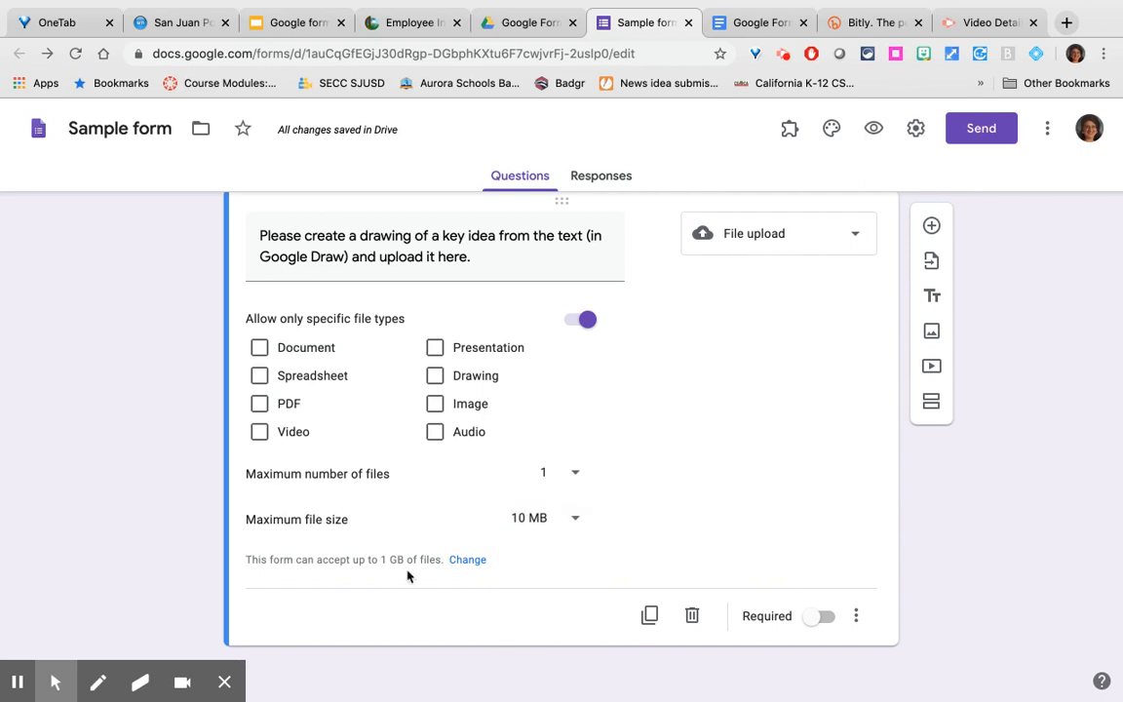
{"action": "left_click", "coordinate": [17, 685]}
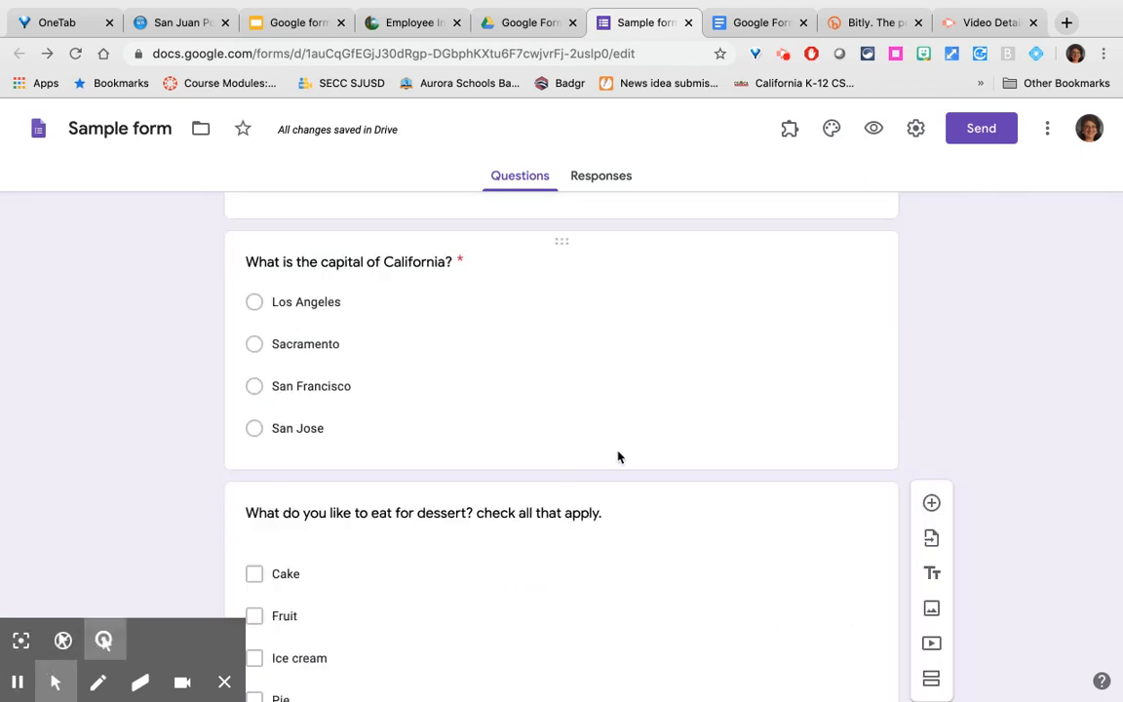
{"action": "scroll", "coordinate": [617, 453], "scroll_direction": "up", "scroll_amount": 2}
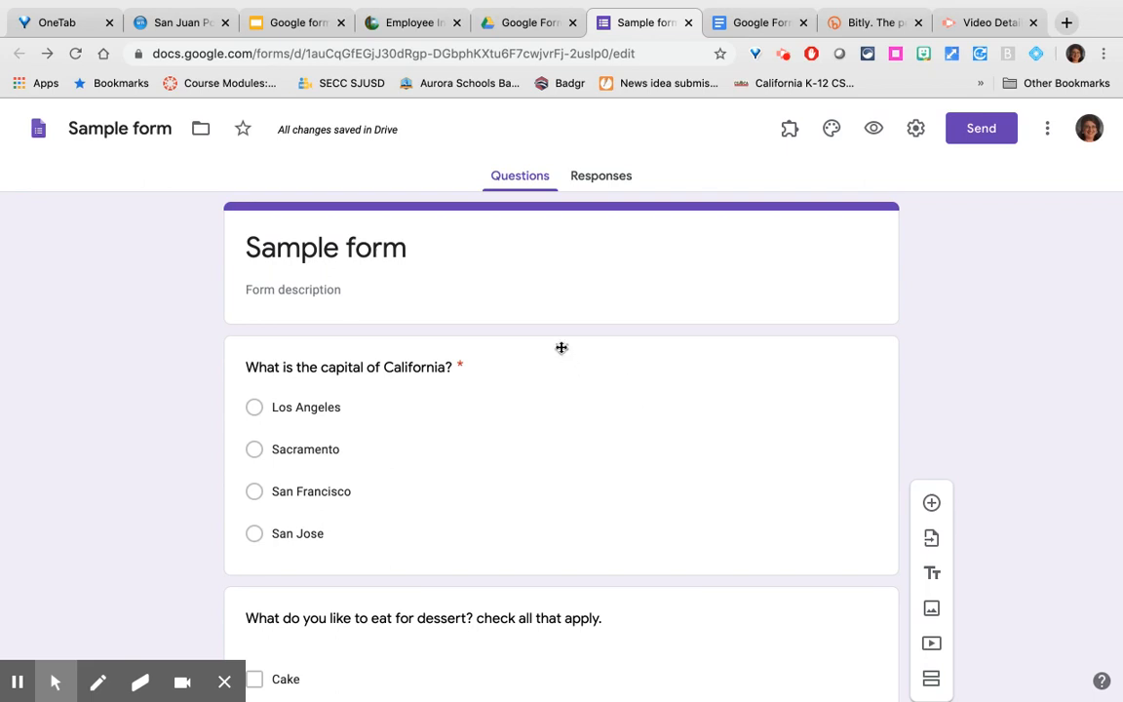
{"action": "left_click", "coordinate": [384, 297]}
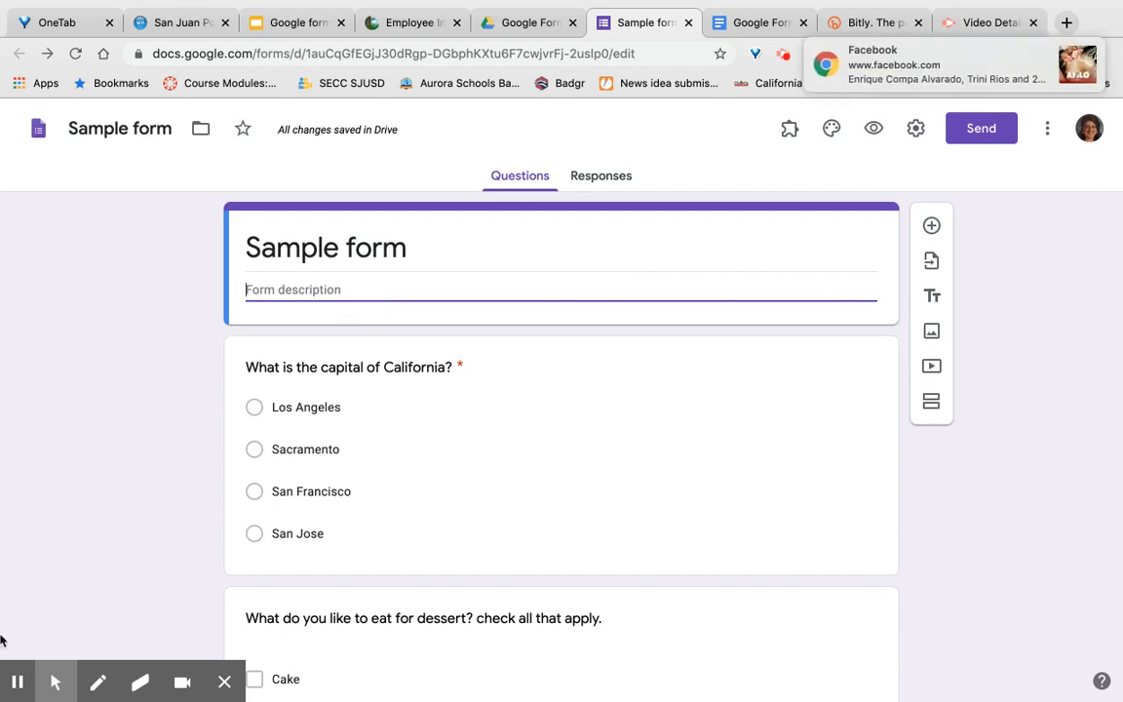
{"action": "scroll", "coordinate": [51, 673], "scroll_direction": "down", "scroll_amount": 3}
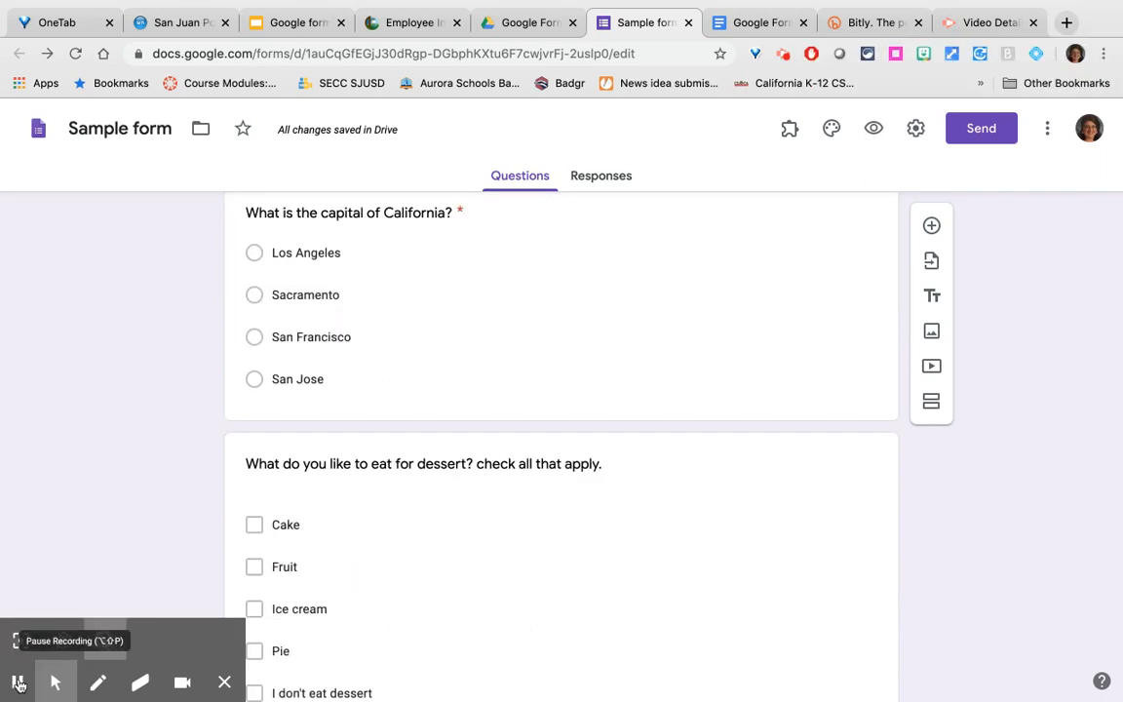
Start adding a video after the California capital question and search YouTube for "Favorite desserts in France"
{"action": "scroll", "coordinate": [708, 301], "scroll_direction": "up", "scroll_amount": 1}
{"action": "left_click", "coordinate": [699, 308]}
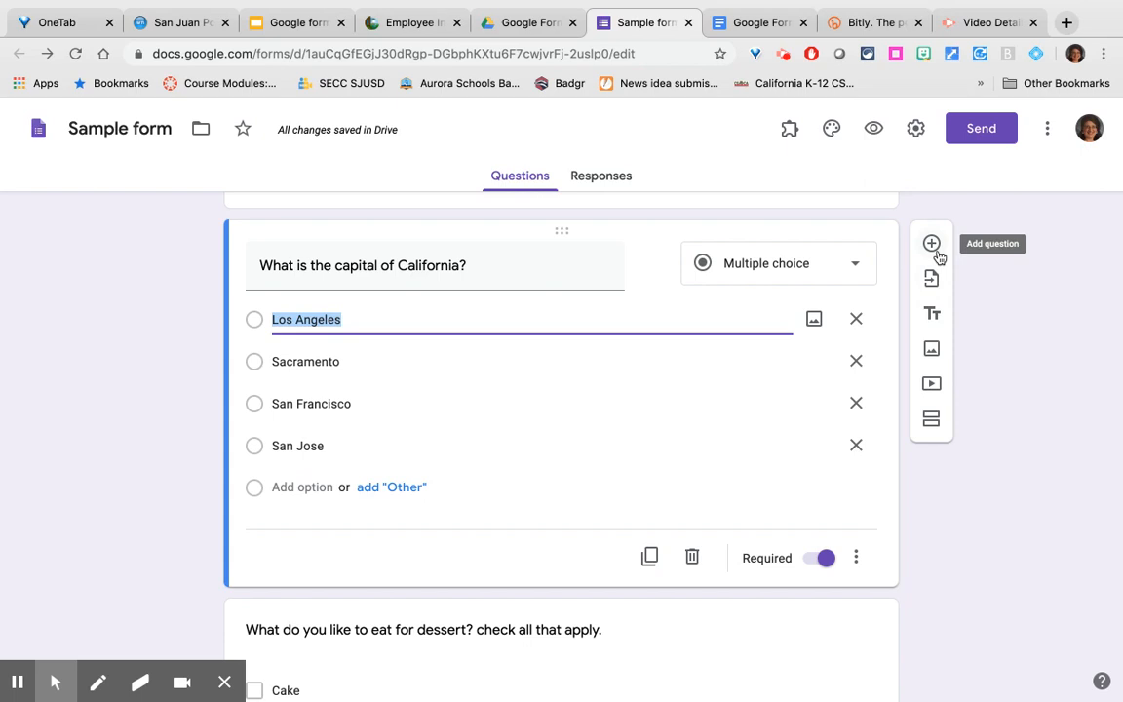
{"action": "left_click", "coordinate": [932, 384]}
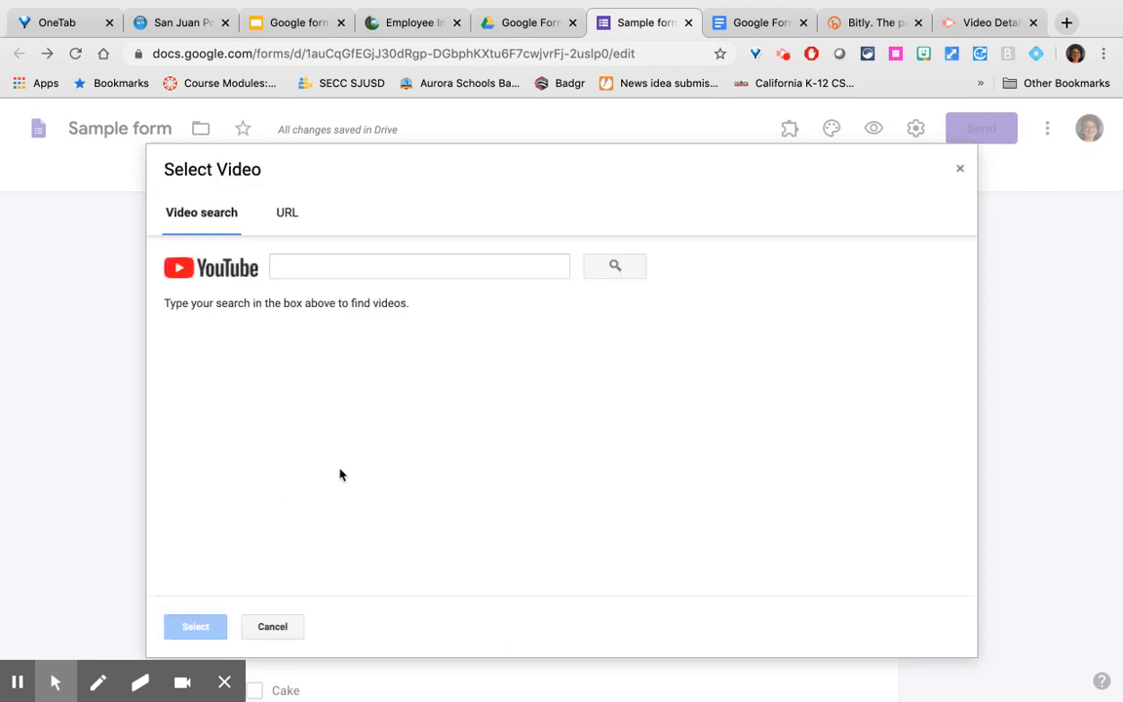
{"action": "left_click", "coordinate": [285, 214]}
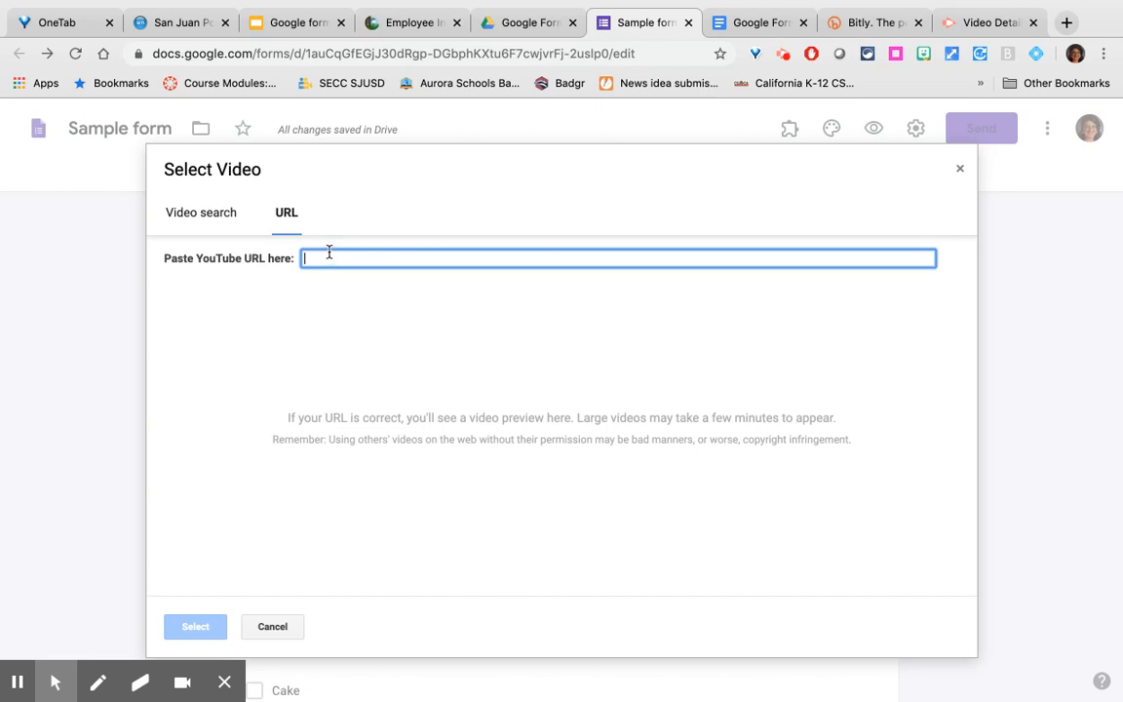
{"action": "left_click", "coordinate": [224, 215]}
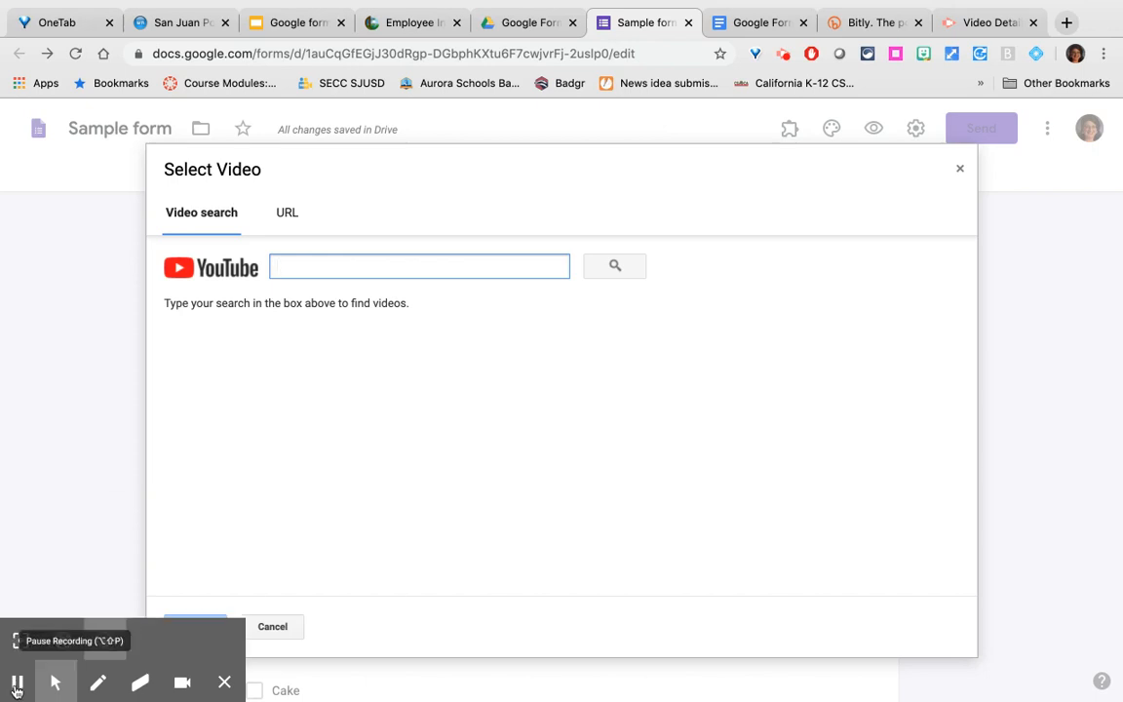
{"action": "type", "text": "Favorite desserts in France"}
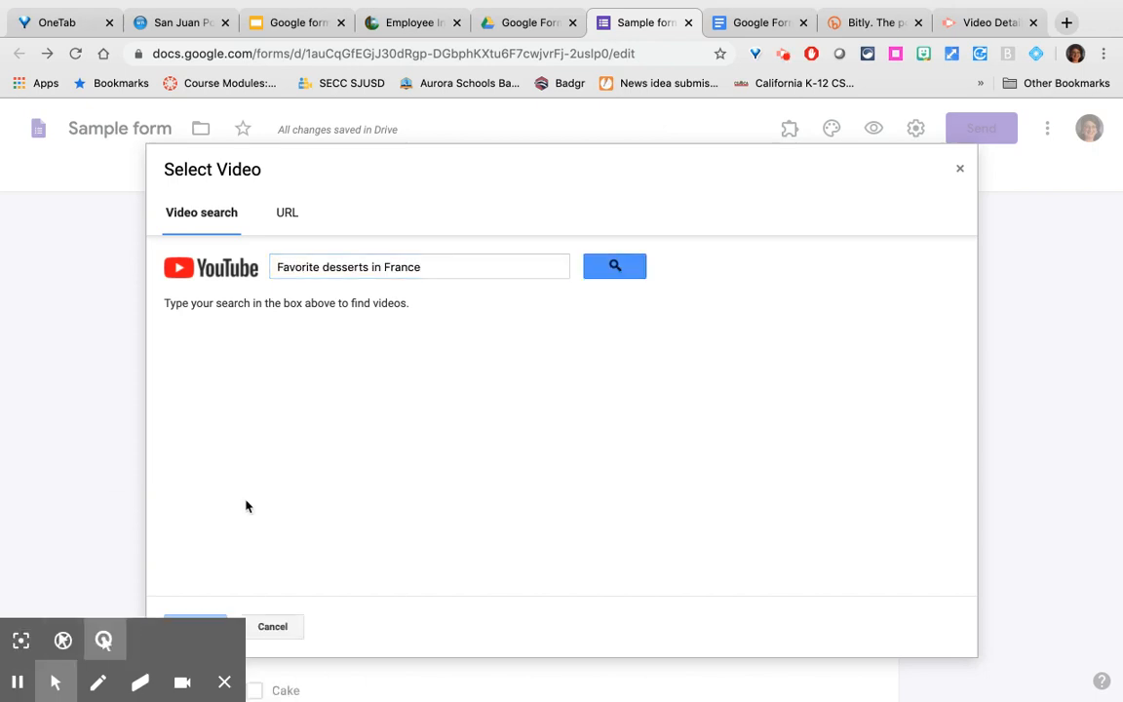
{"action": "left_click", "coordinate": [614, 273]}
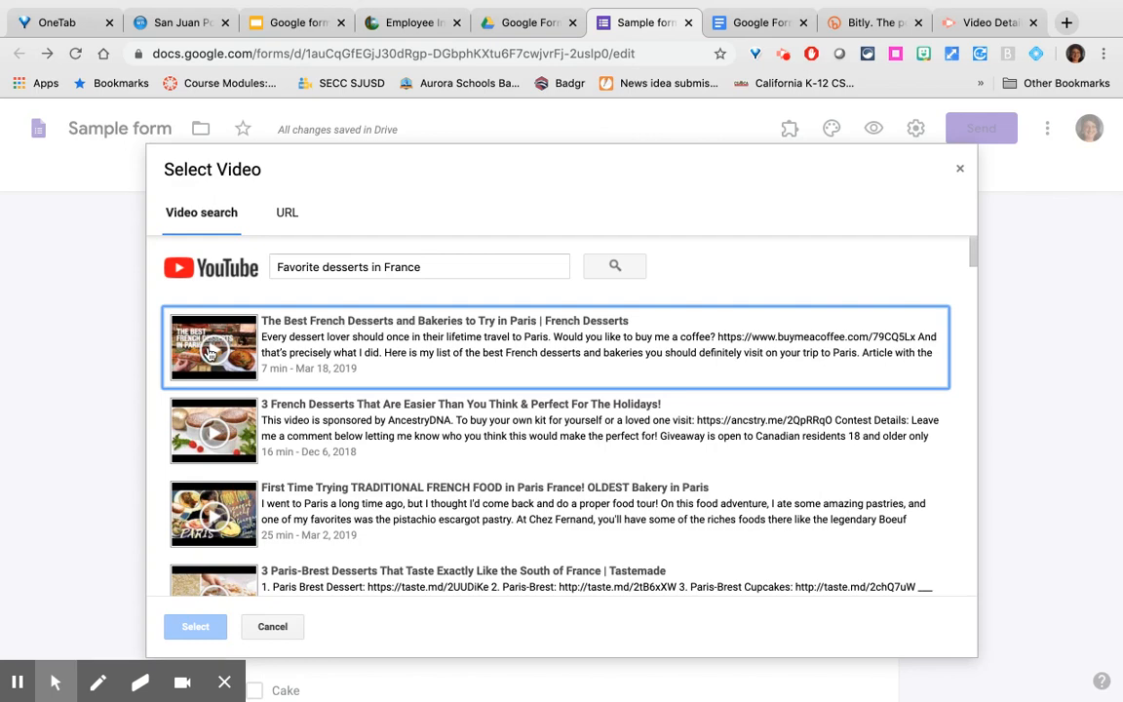
Insert the video "The Best French Desserts and Bakeries to Try in Paris" and title it "Best French Desserts ....miam !"
{"action": "scroll", "coordinate": [326, 449], "scroll_direction": "down", "scroll_amount": 1}
{"action": "scroll", "coordinate": [325, 446], "scroll_direction": "up", "scroll_amount": 1}
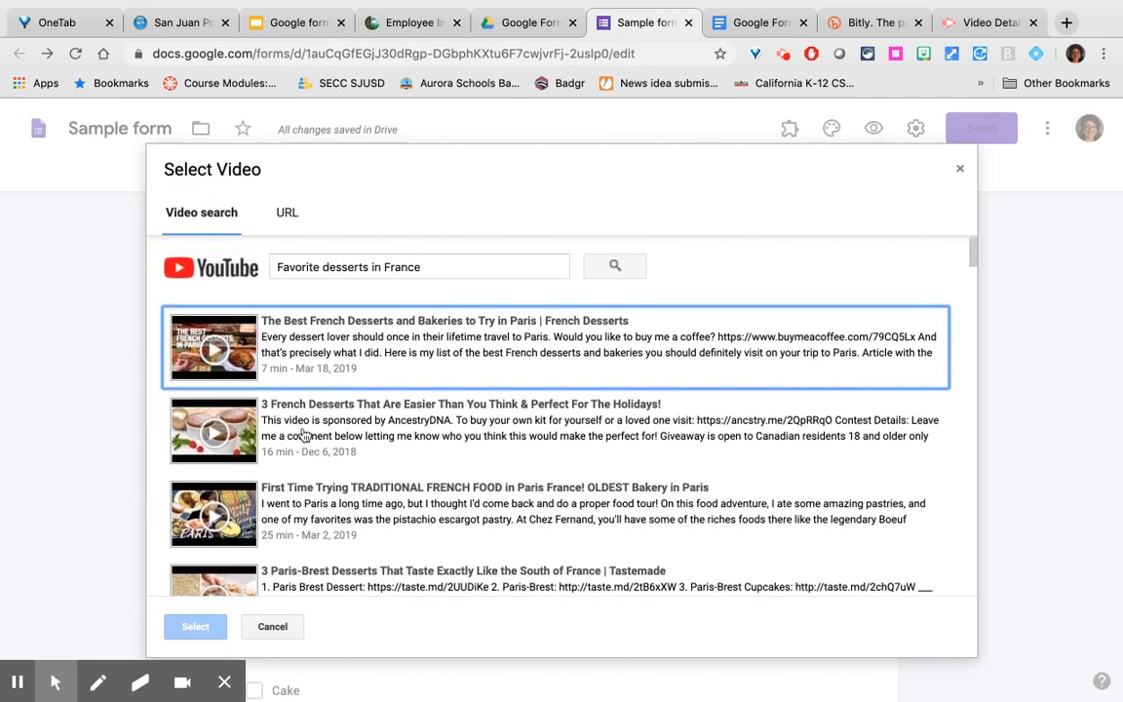
{"action": "left_click", "coordinate": [327, 345]}
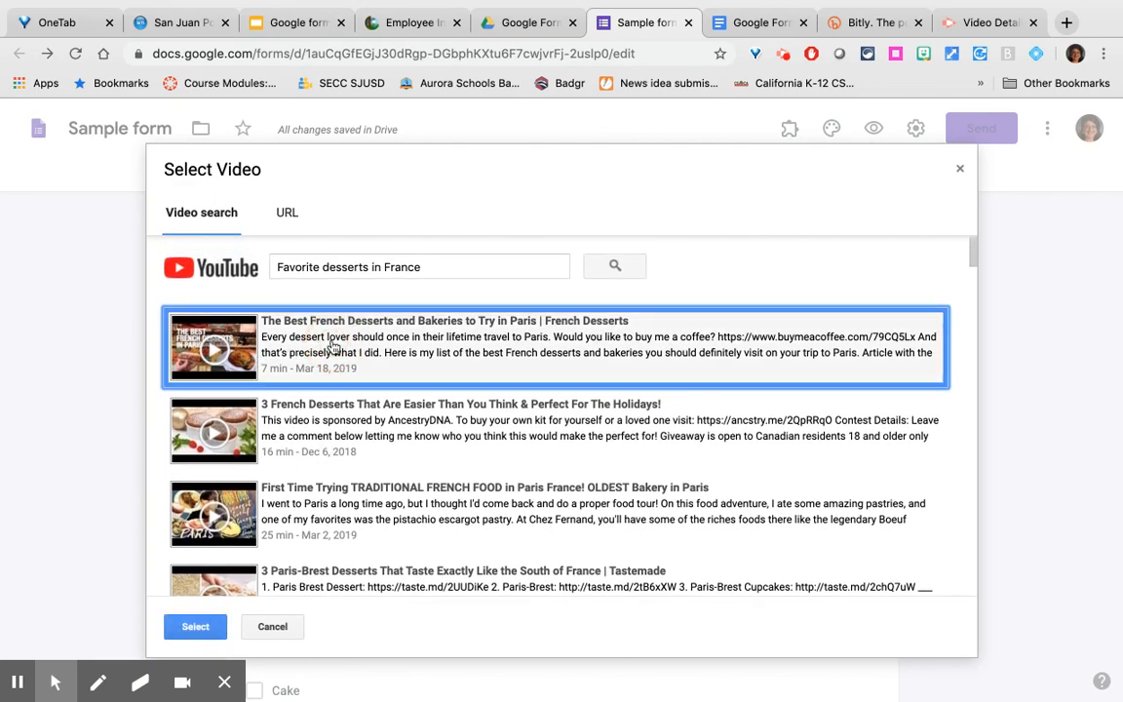
{"action": "left_click", "coordinate": [193, 629]}
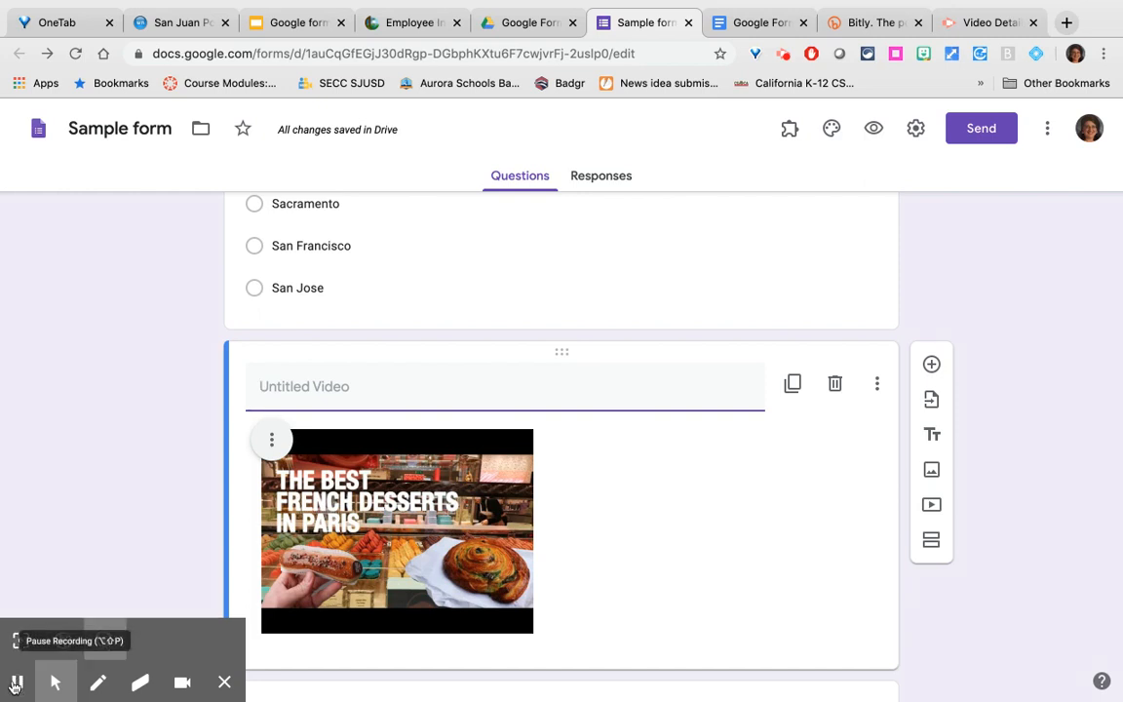
{"action": "type", "text": "Best French Desserts ....miam !"}
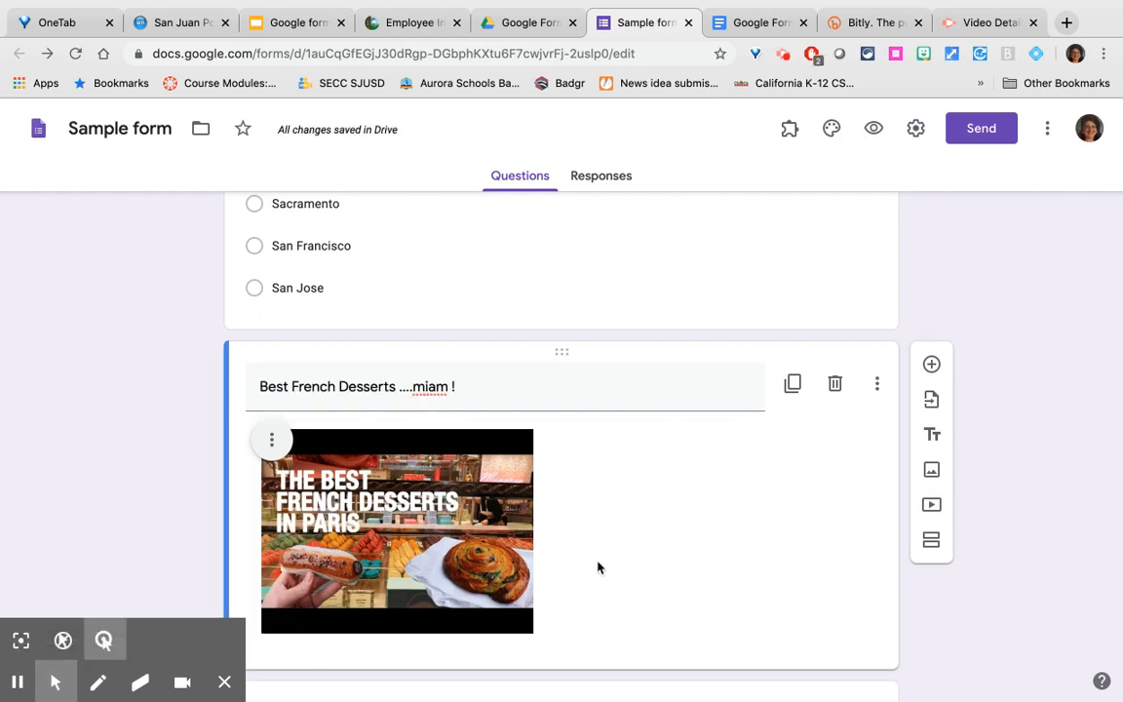
Add a required Paragraph question below the video asking "Which dessert in the video are you most excited to try and why?"
{"action": "scroll", "coordinate": [632, 568], "scroll_direction": "down", "scroll_amount": 1}
{"action": "scroll", "coordinate": [632, 566], "scroll_direction": "down", "scroll_amount": 2}
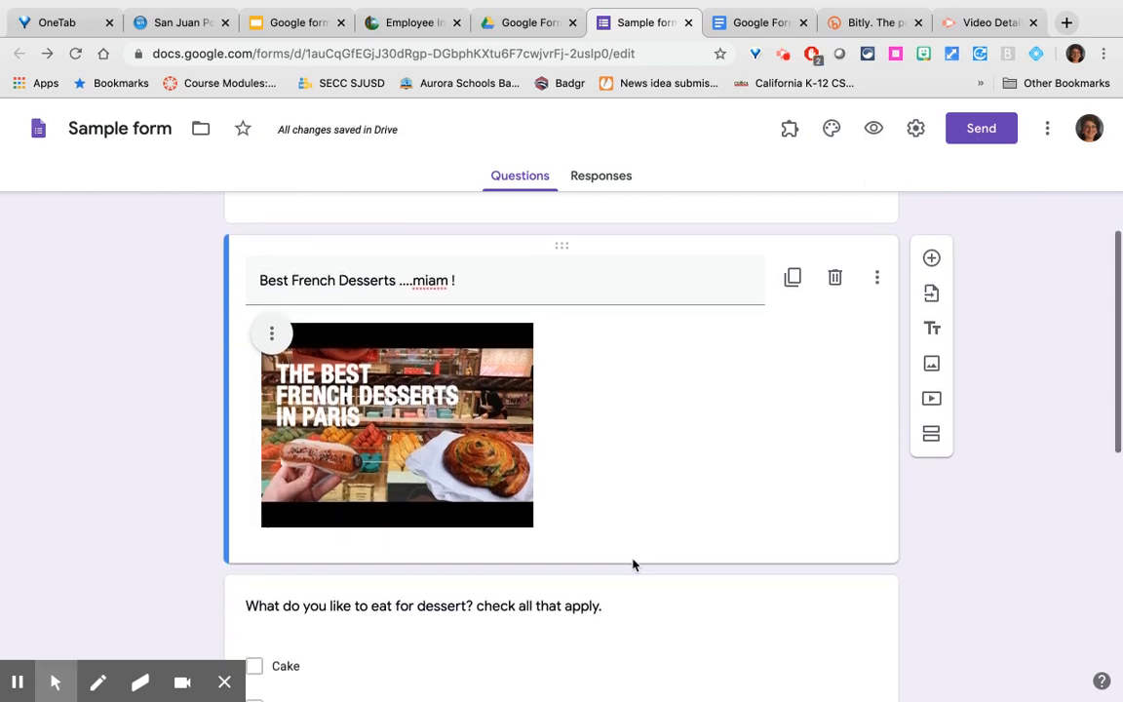
{"action": "left_click", "coordinate": [932, 260]}
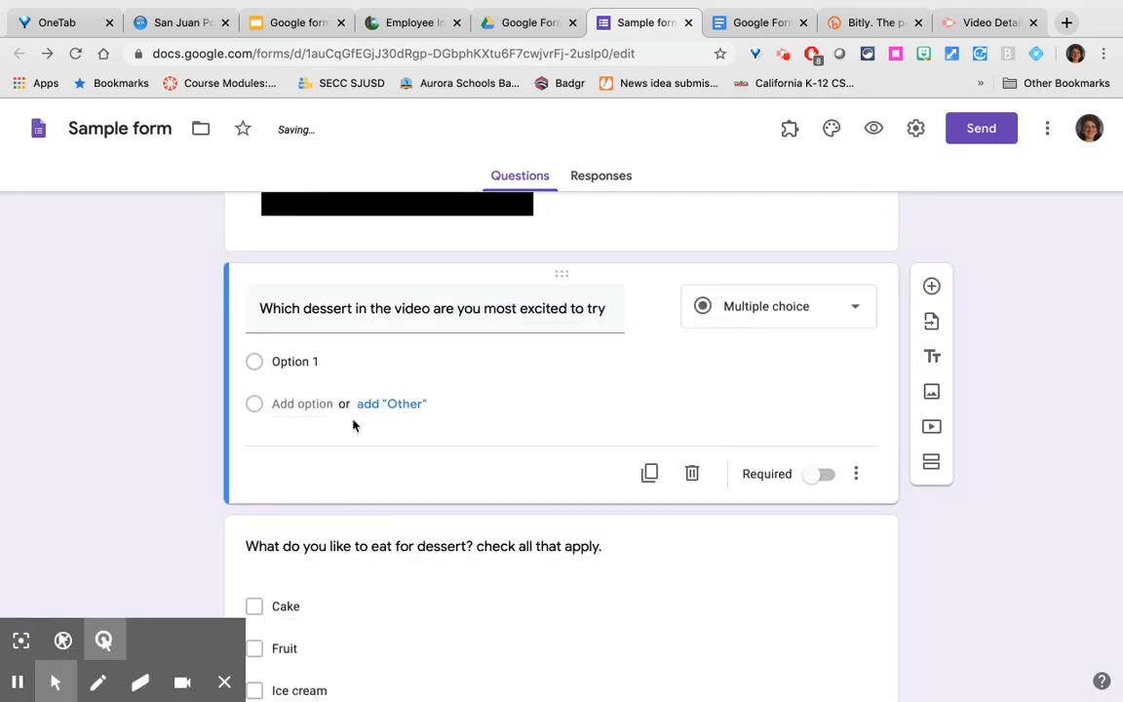
{"action": "triple_click", "coordinate": [606, 313]}
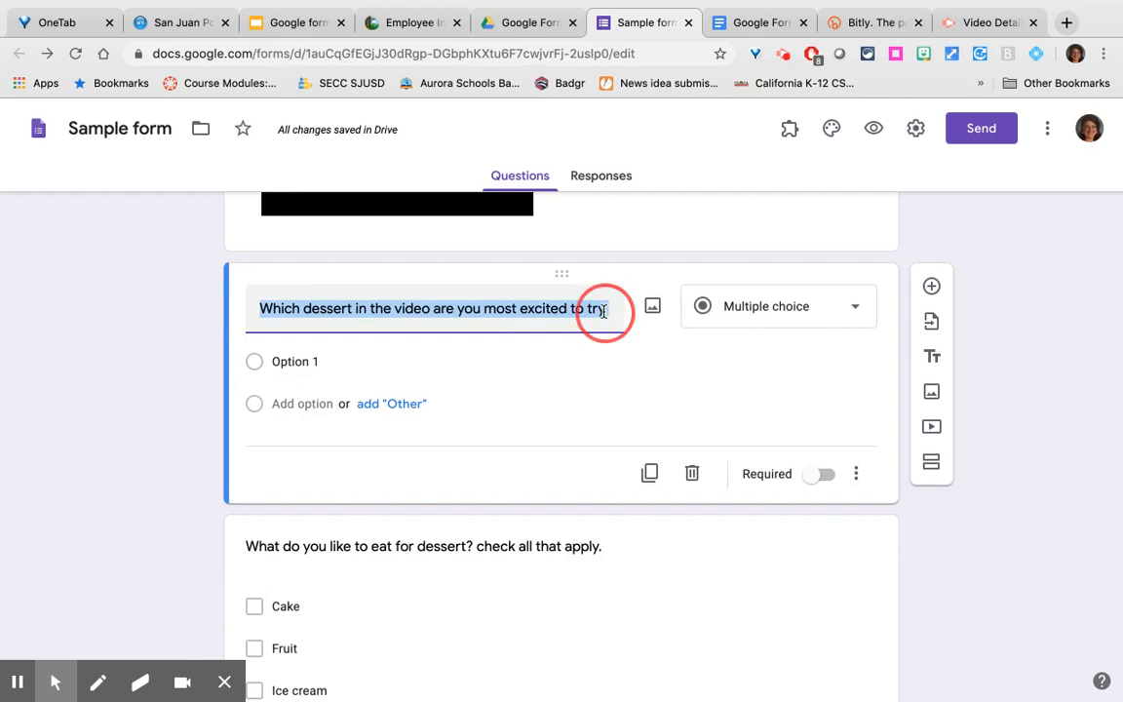
{"action": "left_click", "coordinate": [604, 311]}
{"action": "type", "text": "and why?"}
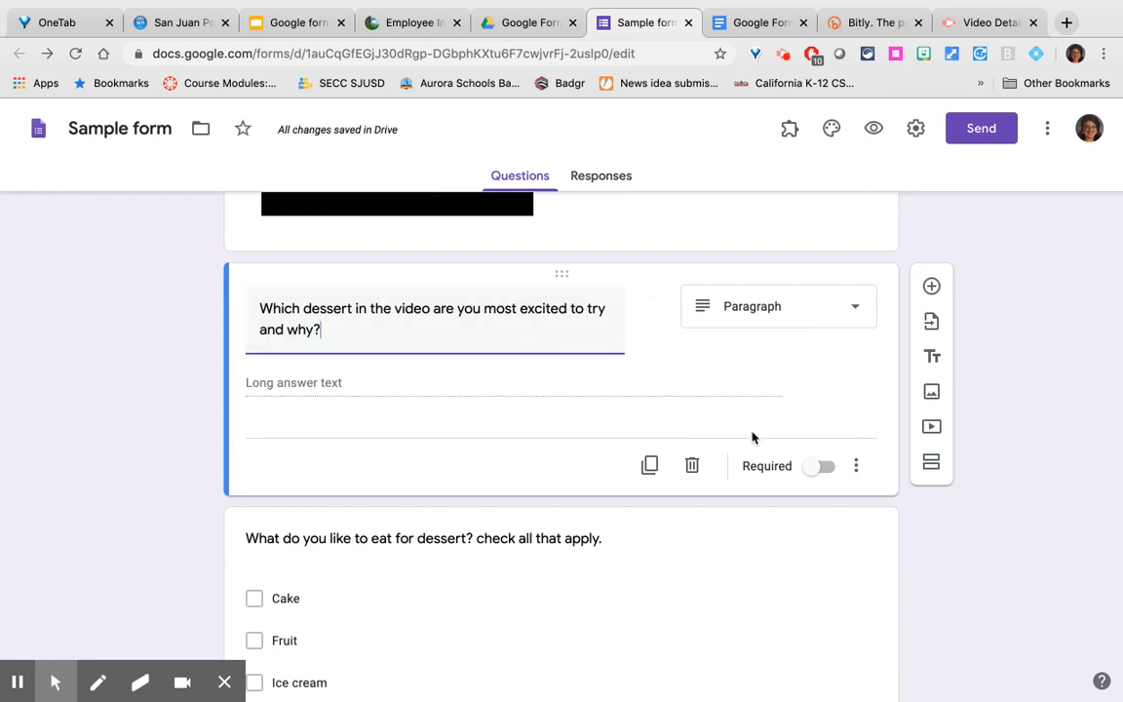
{"action": "left_click", "coordinate": [815, 470]}
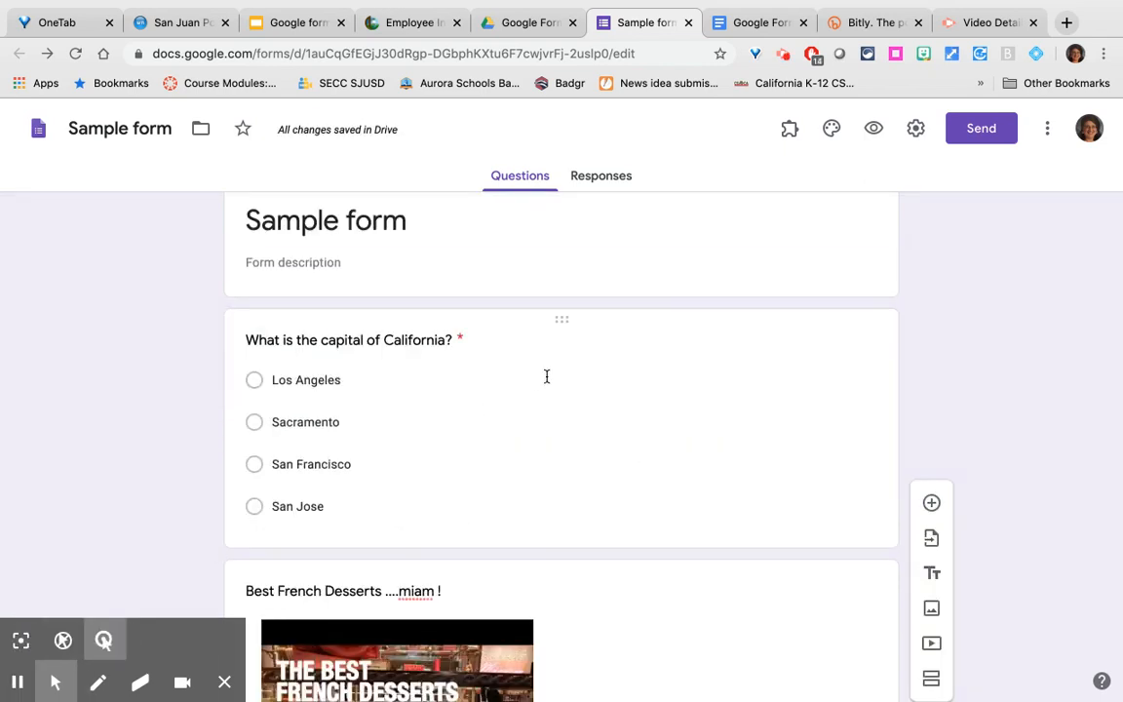
Try to add a Google Image Search picture of "Los Angeles" to the Los Angeles option of the California capital question
{"action": "left_click", "coordinate": [546, 377]}
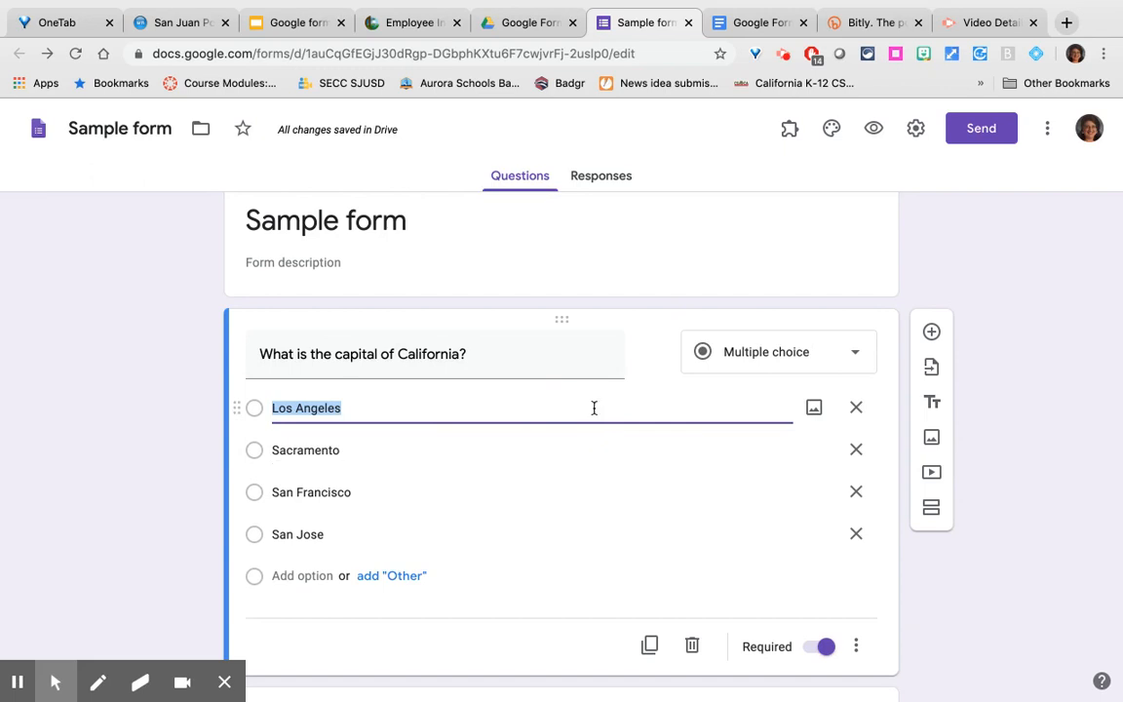
{"action": "left_click", "coordinate": [813, 409]}
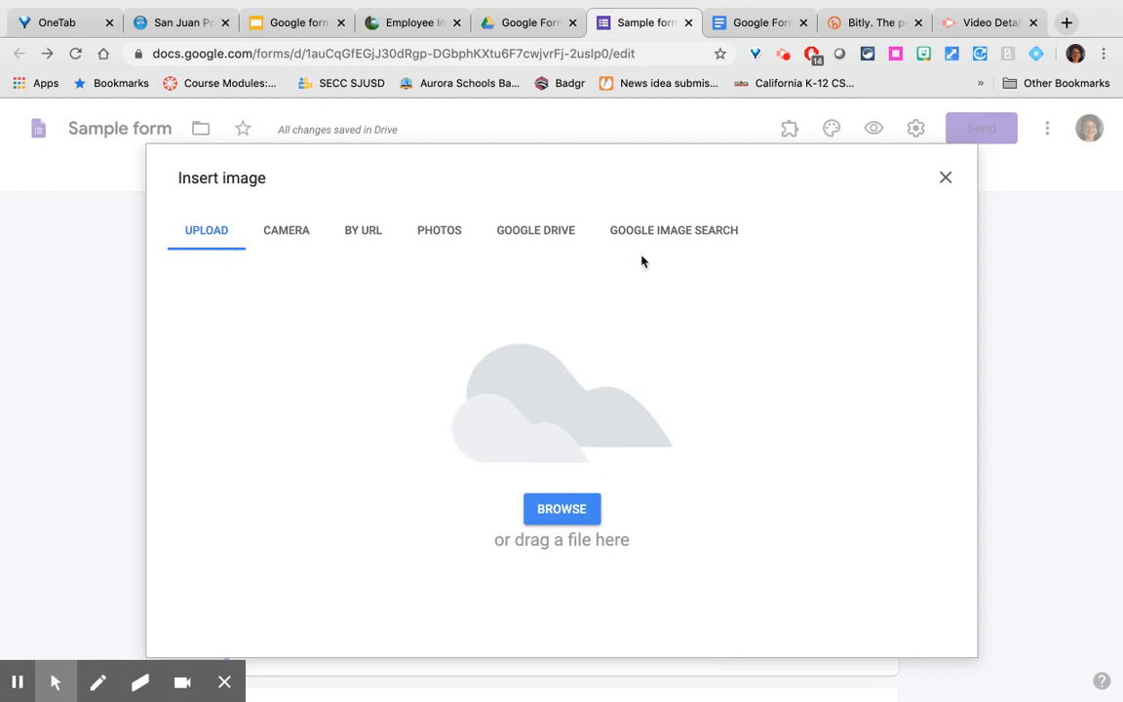
{"action": "left_click", "coordinate": [668, 232]}
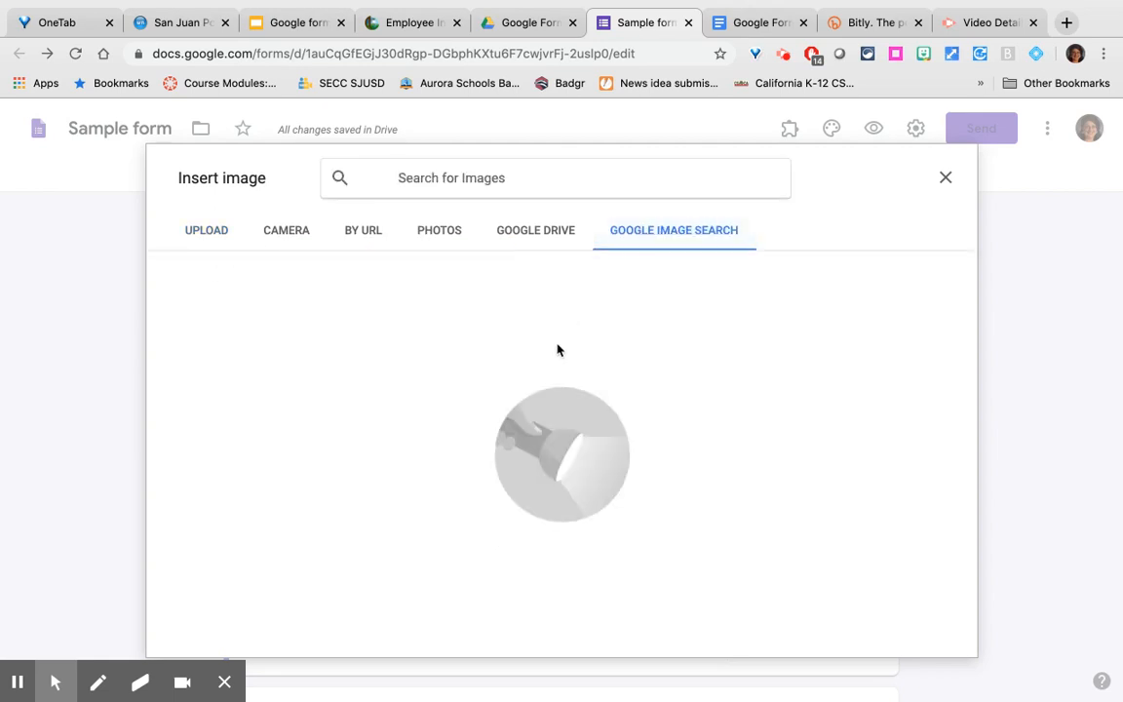
{"action": "type", "text": "Los Angeles"}
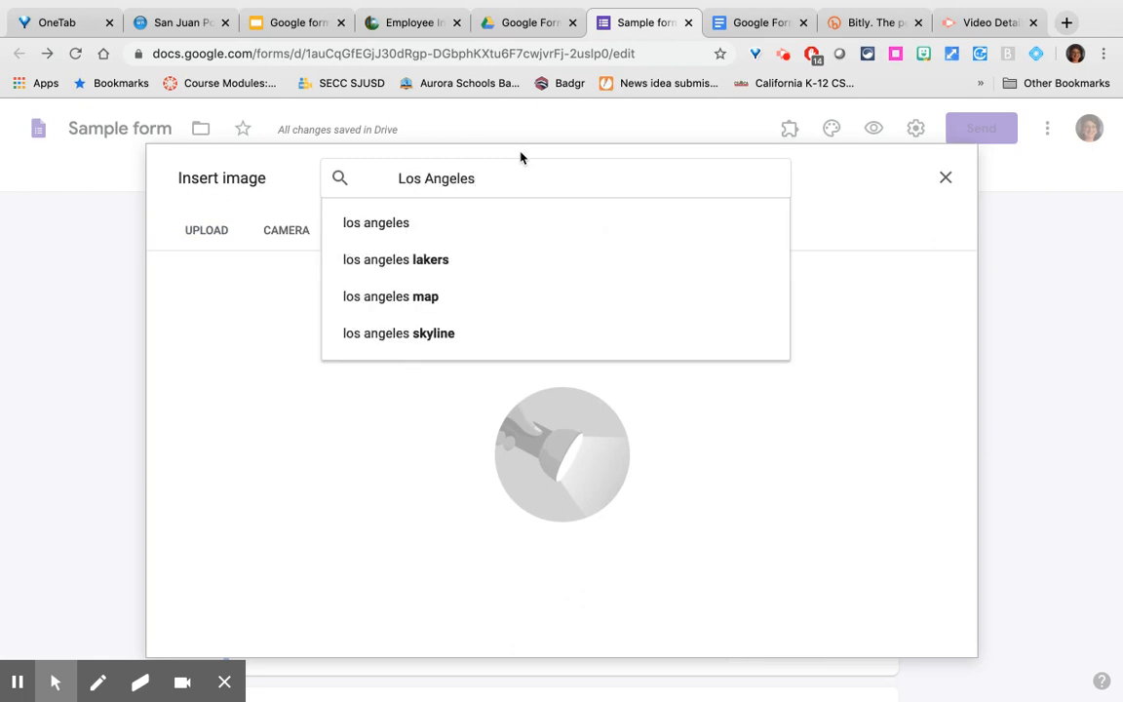
{"action": "key", "text": "Return"}
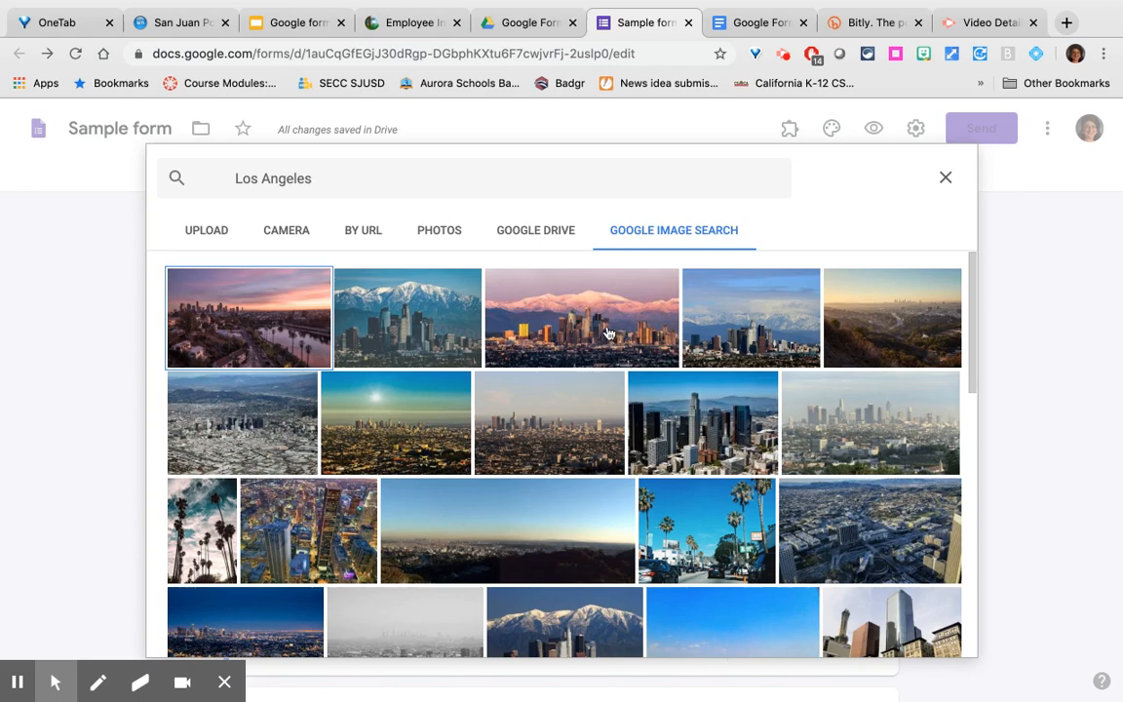
{"action": "left_click", "coordinate": [544, 301]}
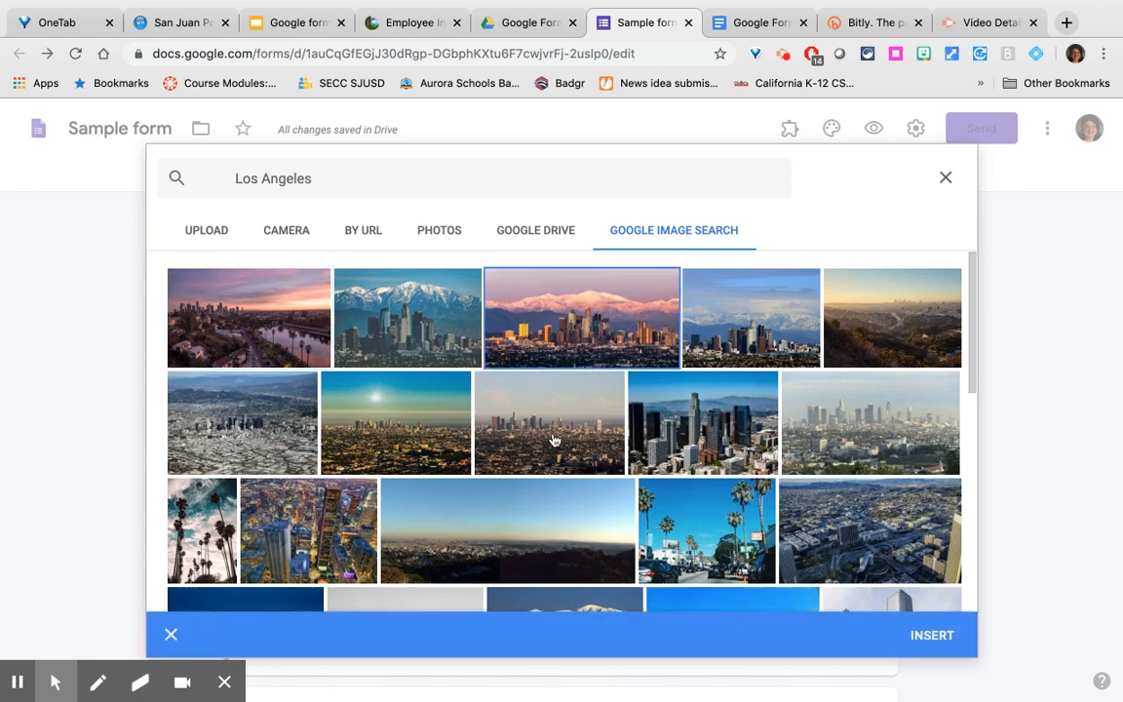
{"action": "left_click", "coordinate": [954, 638]}
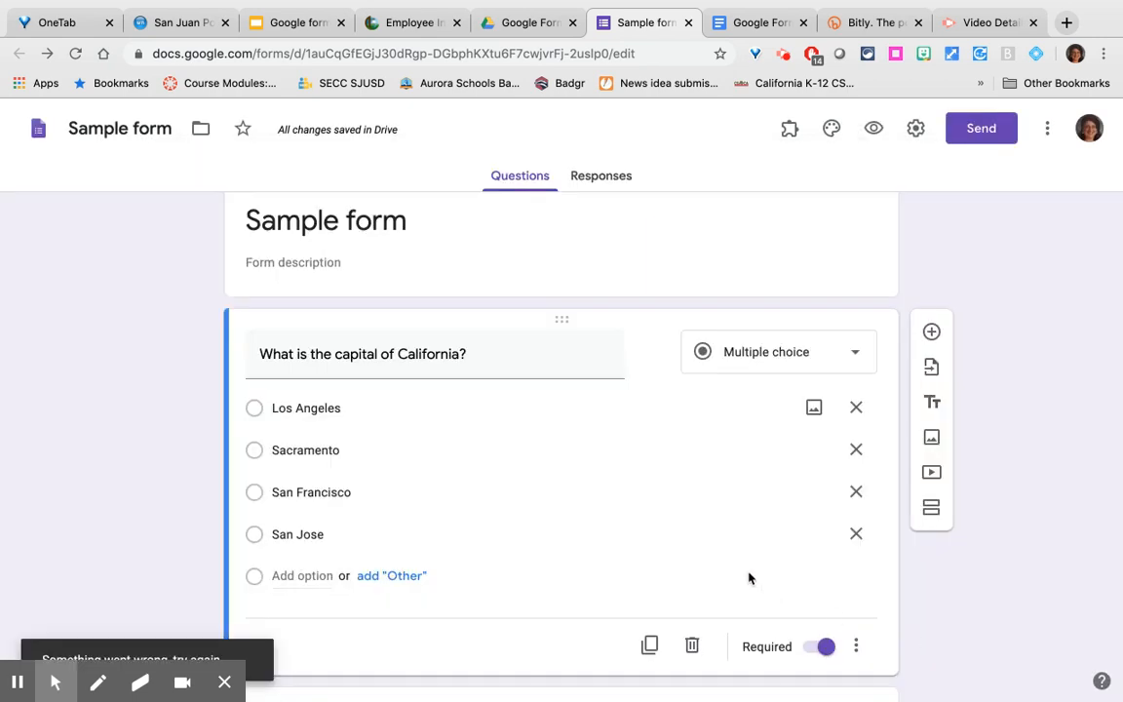
{"action": "left_click", "coordinate": [56, 683]}
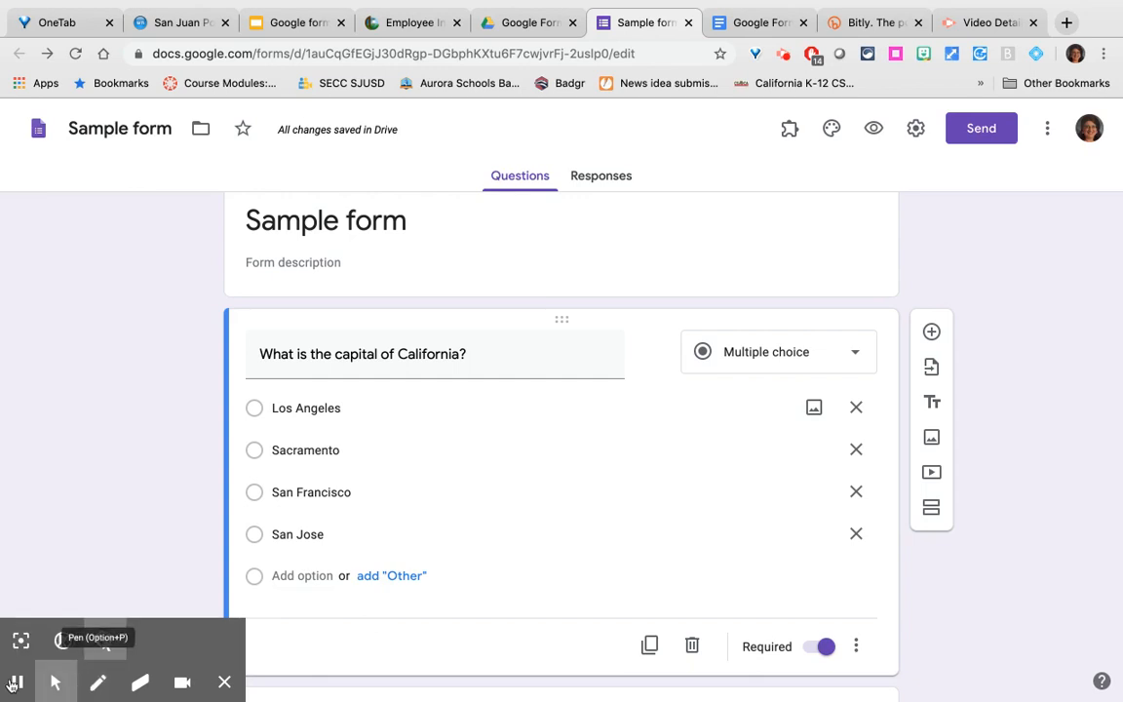
{"action": "left_click", "coordinate": [104, 640]}
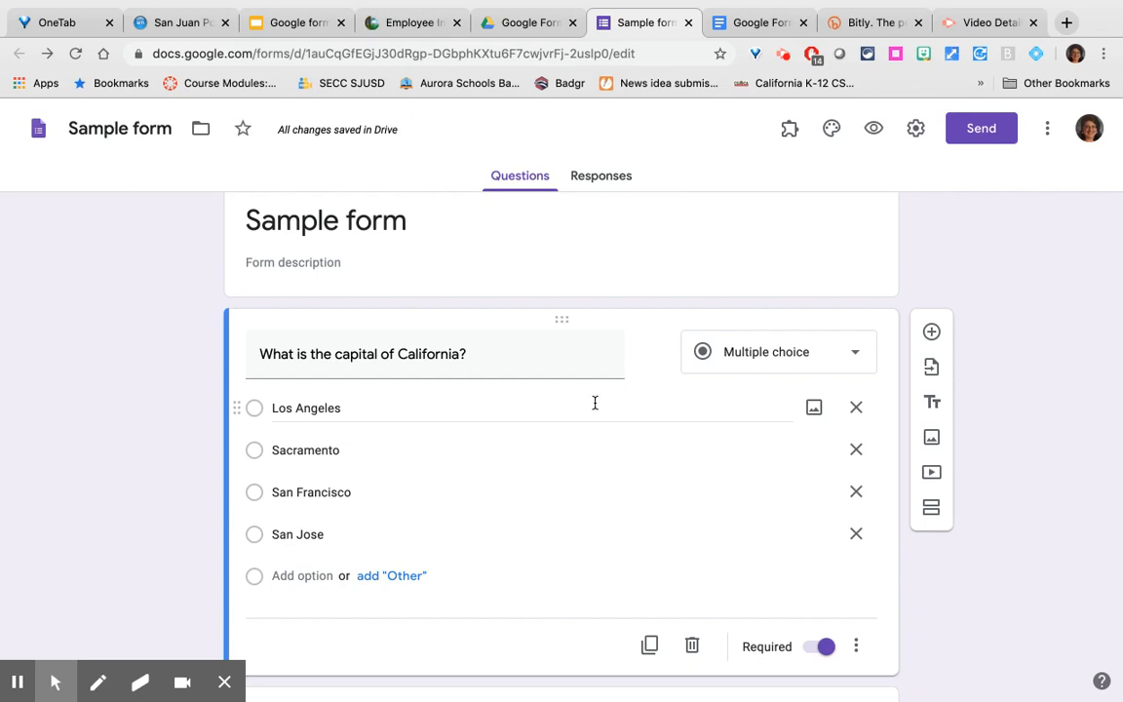
Insert a "Los Angeles" image search picture of the skyline with snowy mountains under a blue sky into the Los Angeles option
{"action": "left_click", "coordinate": [814, 409]}
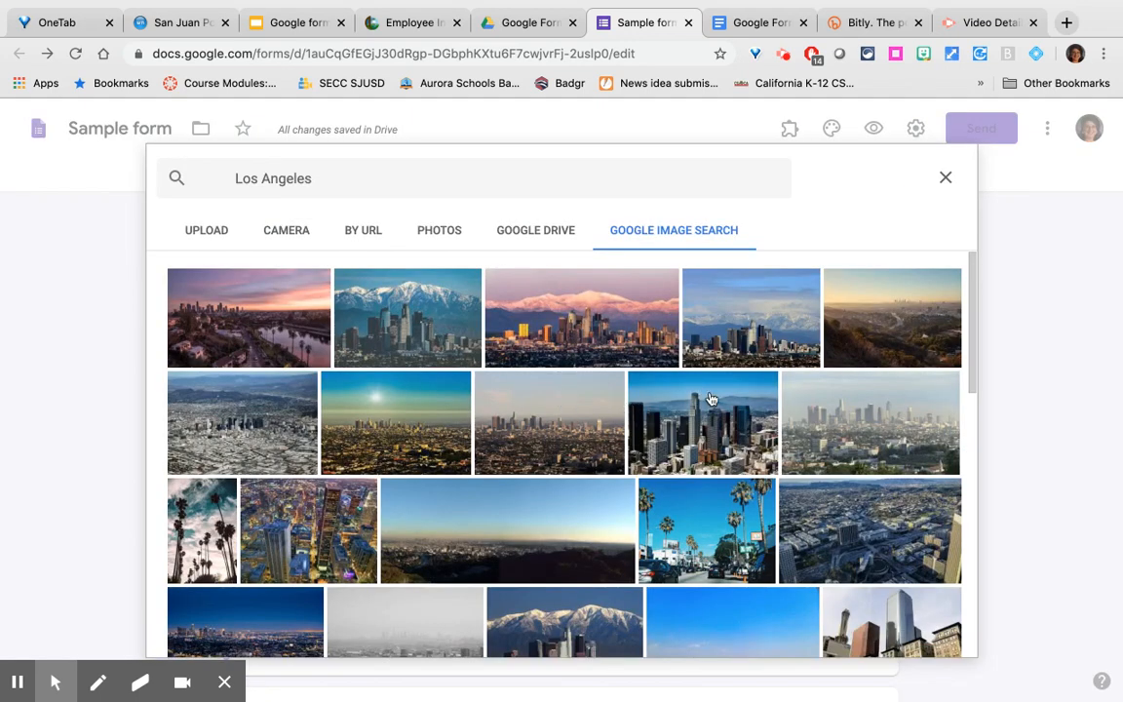
{"action": "left_click", "coordinate": [757, 344]}
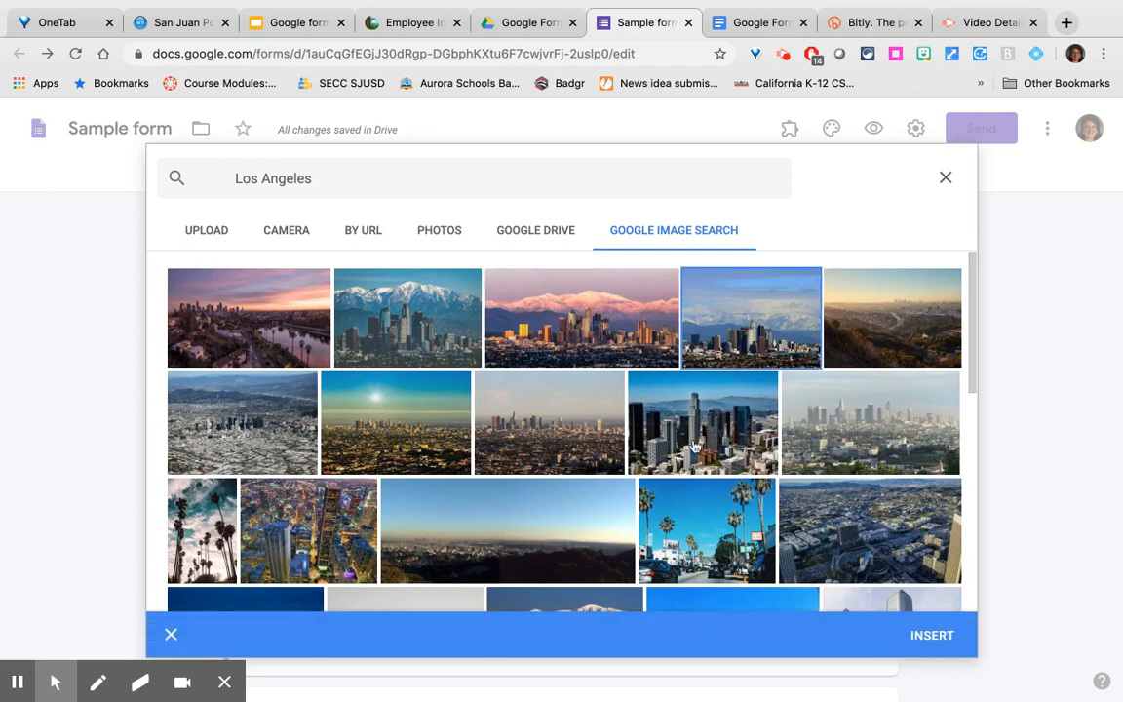
{"action": "left_click", "coordinate": [941, 636]}
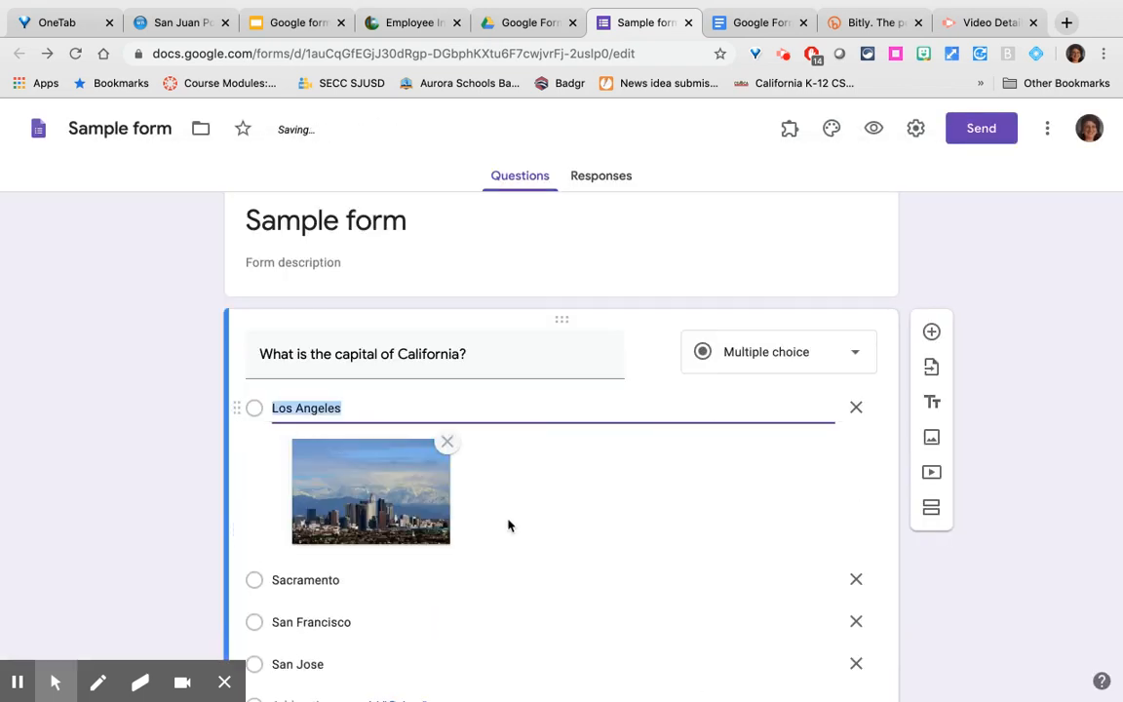
Search Google images for "Sacramento" and insert the picture of riverboats in front of the city skyline into the Sacramento option
{"action": "scroll", "coordinate": [509, 526], "scroll_direction": "down", "scroll_amount": 1}
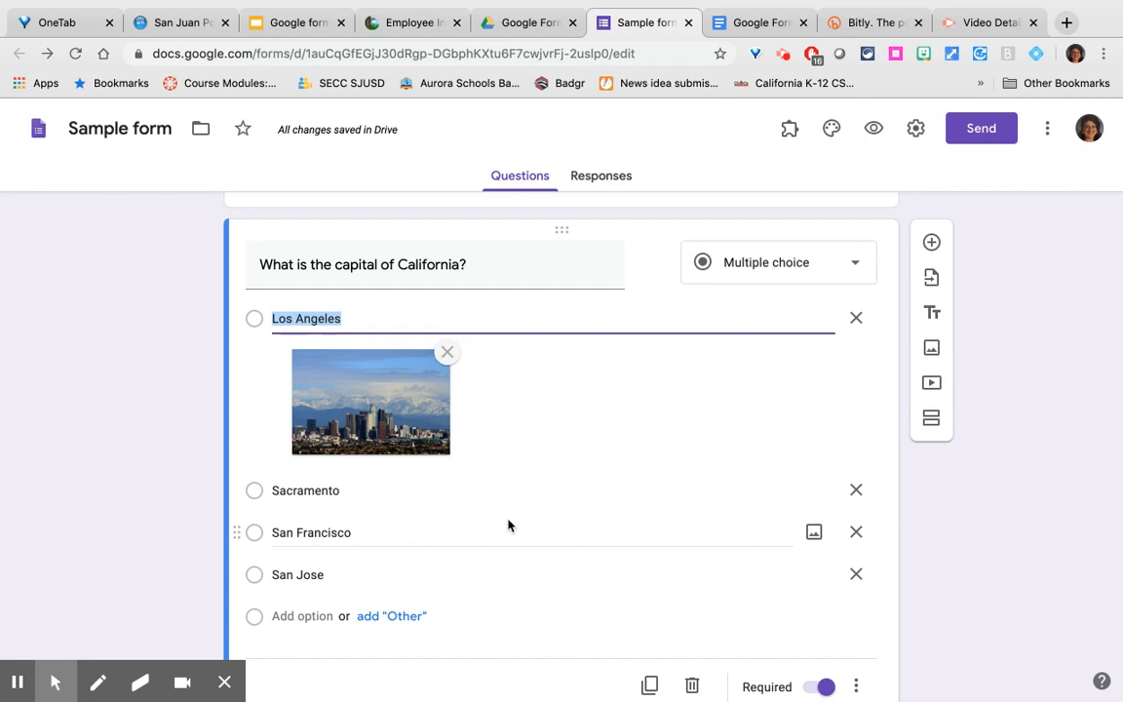
{"action": "left_click", "coordinate": [404, 490]}
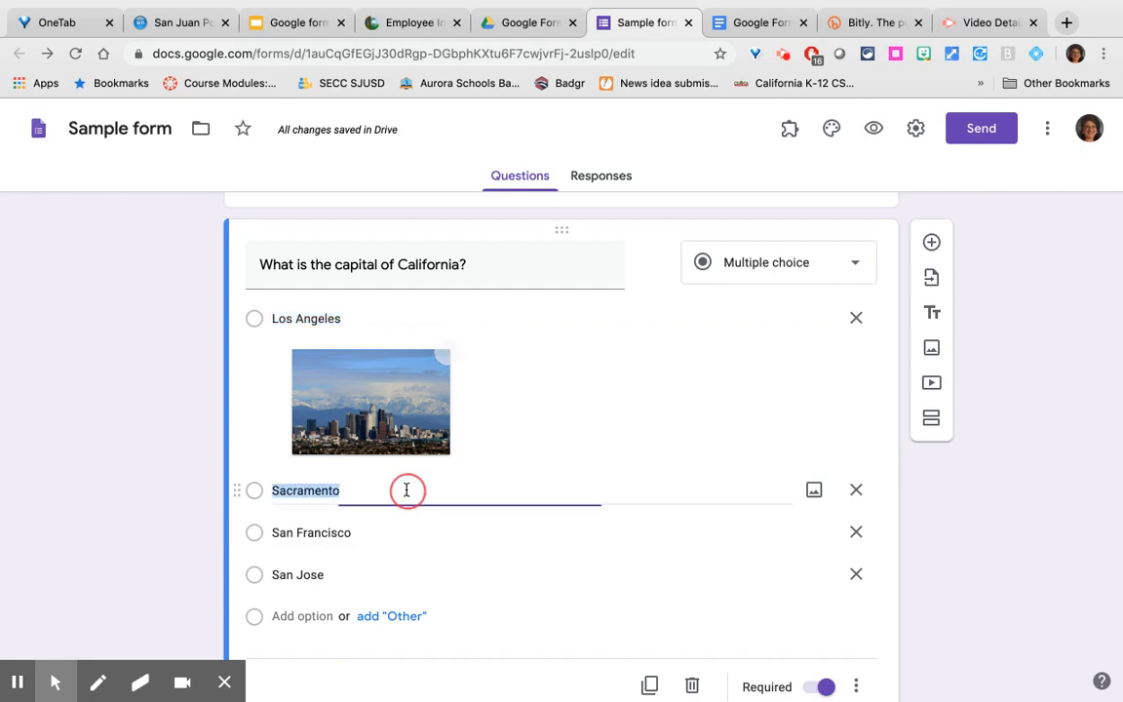
{"action": "left_click", "coordinate": [406, 489]}
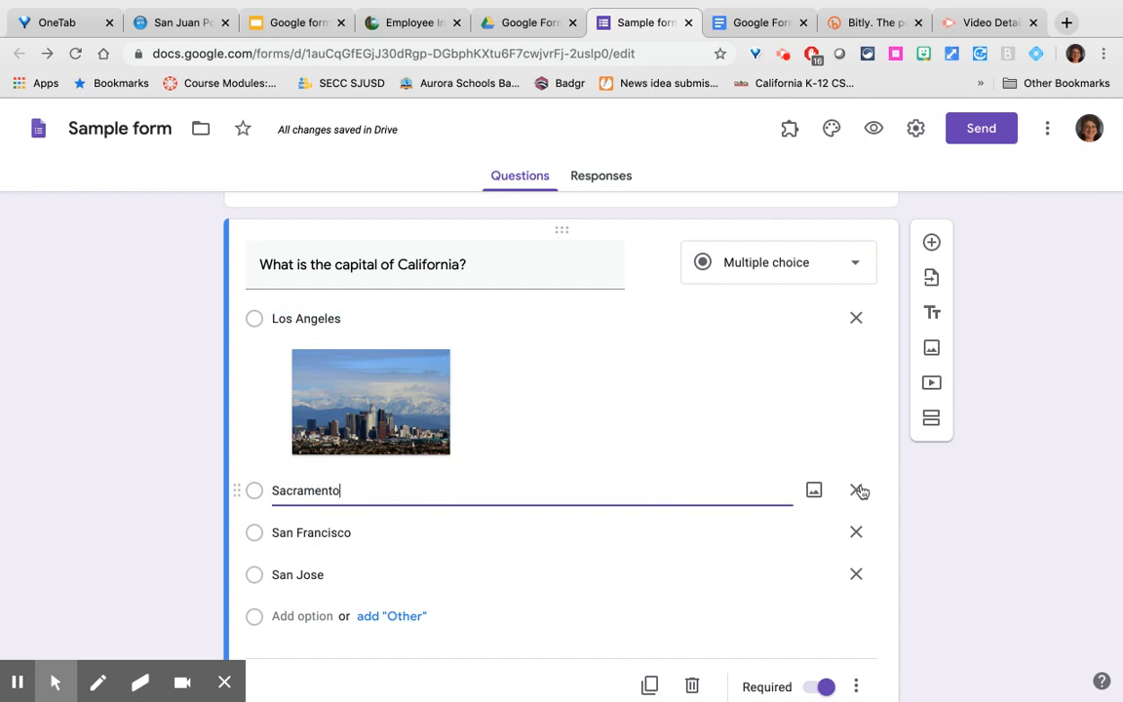
{"action": "left_click", "coordinate": [815, 491]}
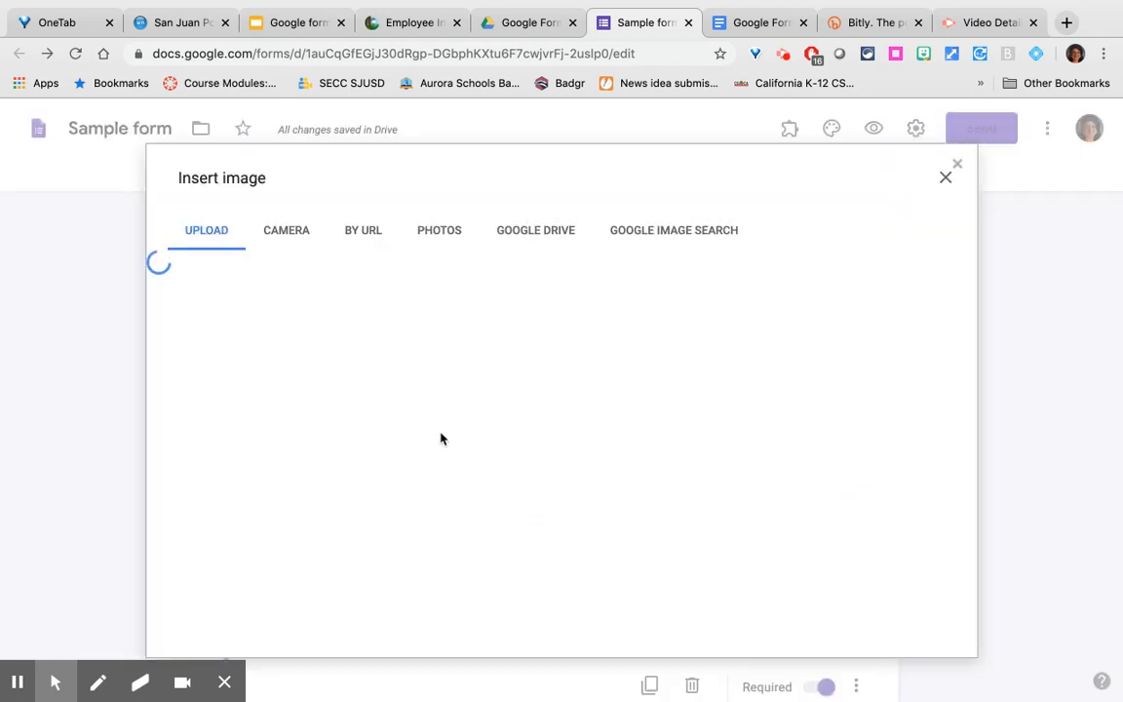
{"action": "left_click", "coordinate": [627, 232]}
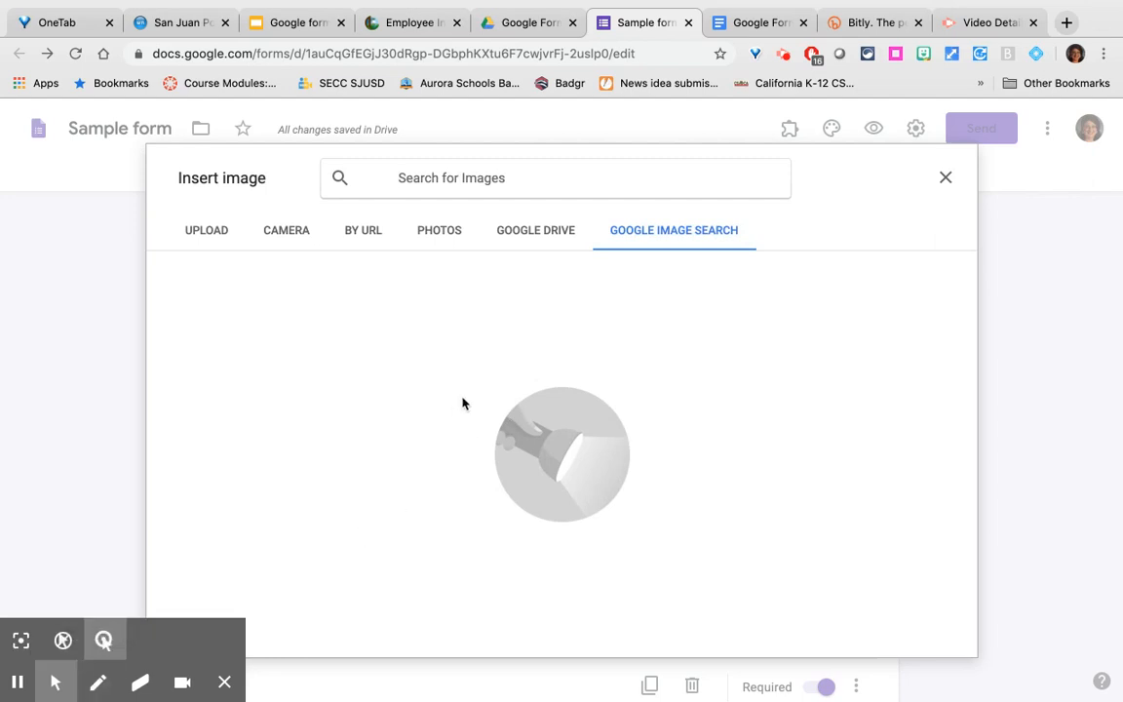
{"action": "type", "text": "Sacrament"}
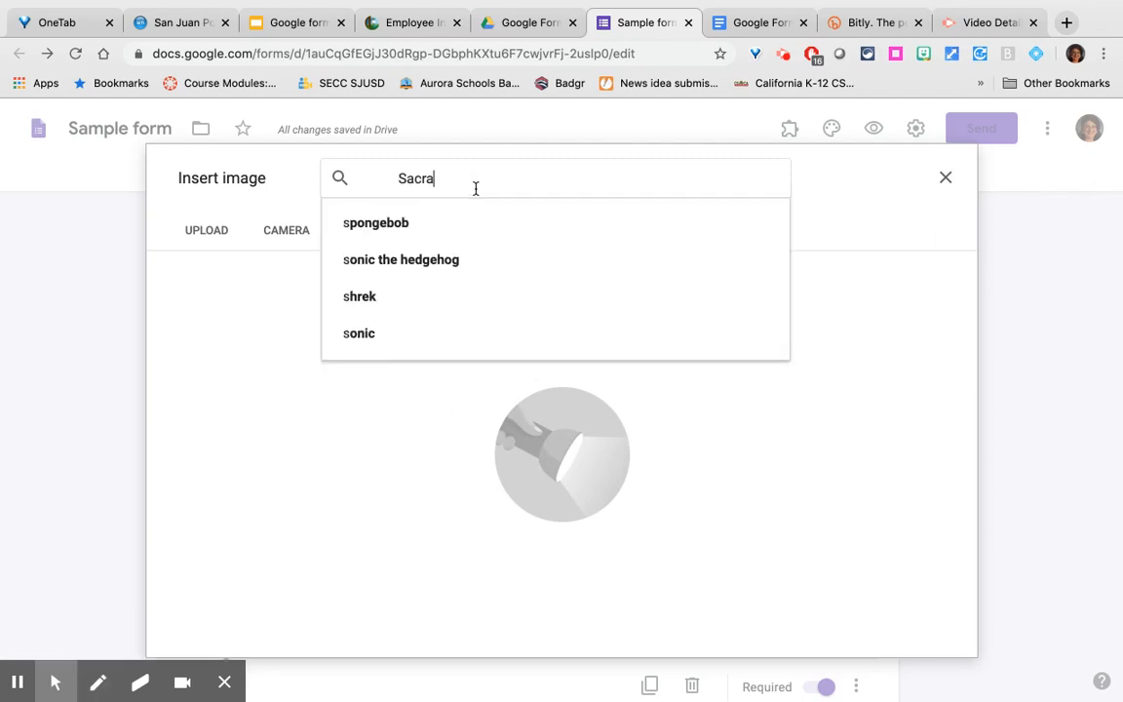
{"action": "type", "text": "o"}
{"action": "key", "text": "Return"}
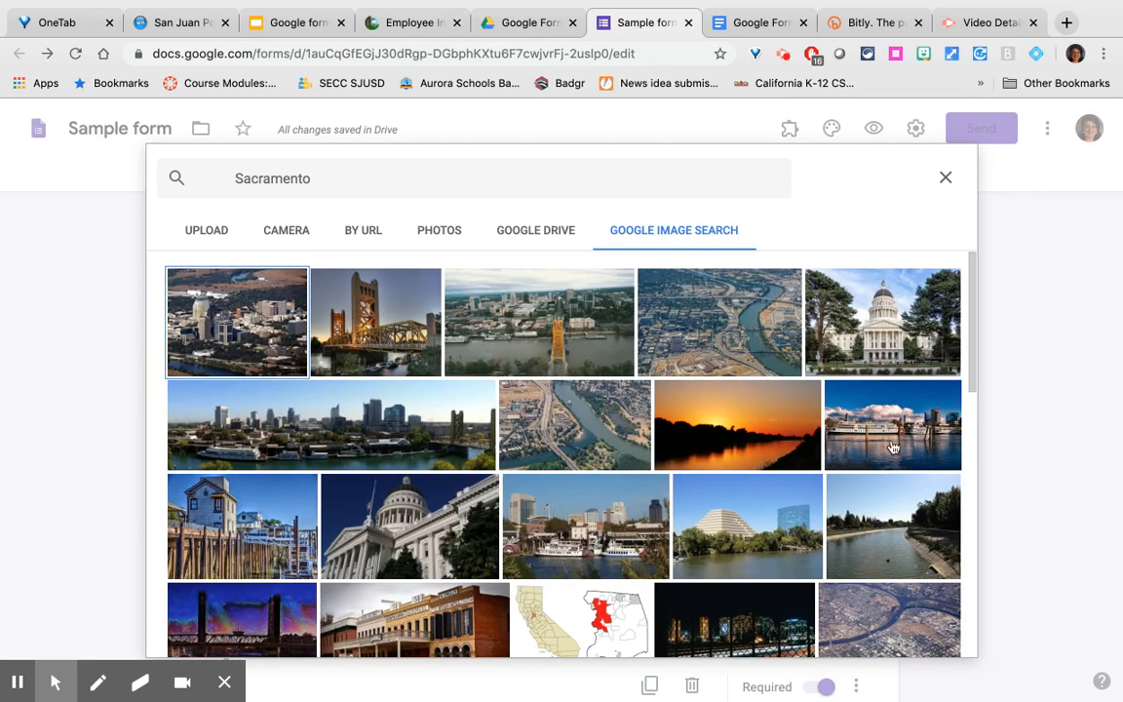
{"action": "scroll", "coordinate": [661, 549], "scroll_direction": "down", "scroll_amount": 1}
{"action": "scroll", "coordinate": [661, 548], "scroll_direction": "down", "scroll_amount": 1}
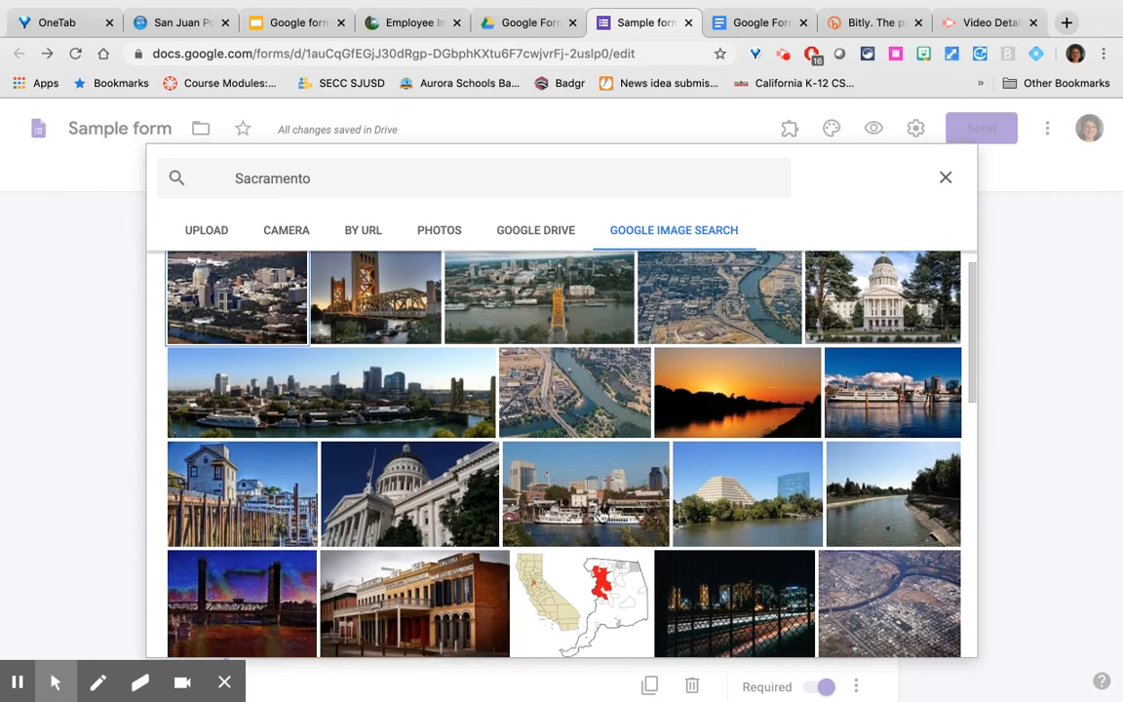
{"action": "left_click", "coordinate": [593, 508]}
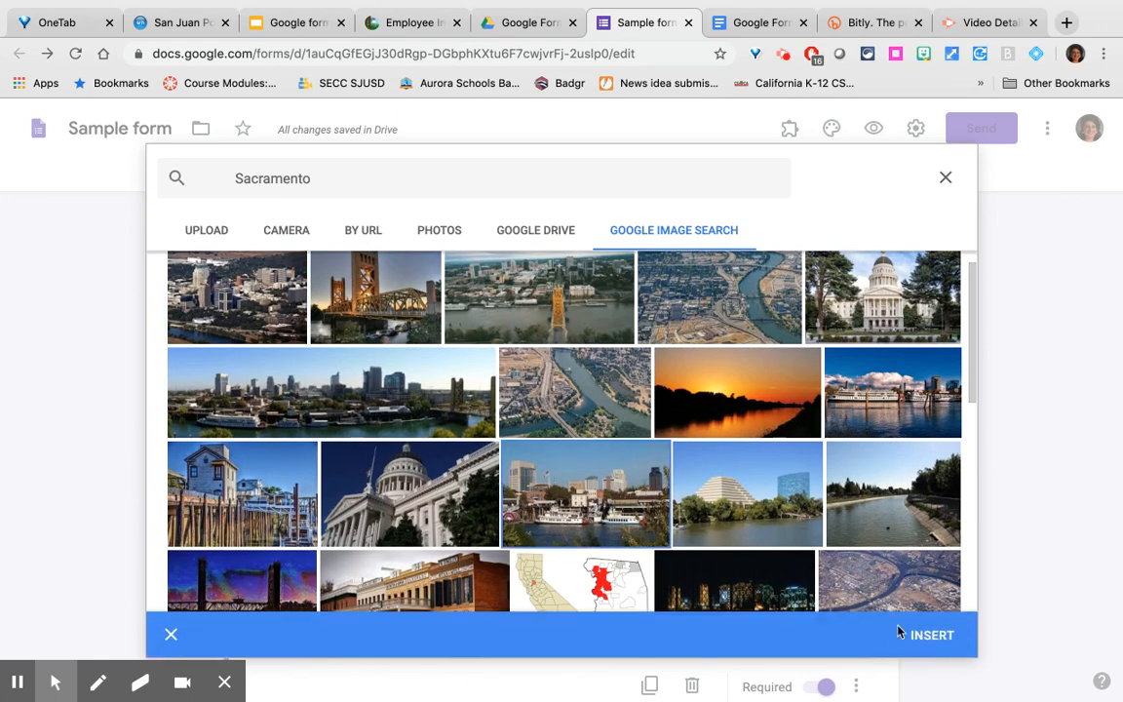
{"action": "left_click", "coordinate": [919, 634]}
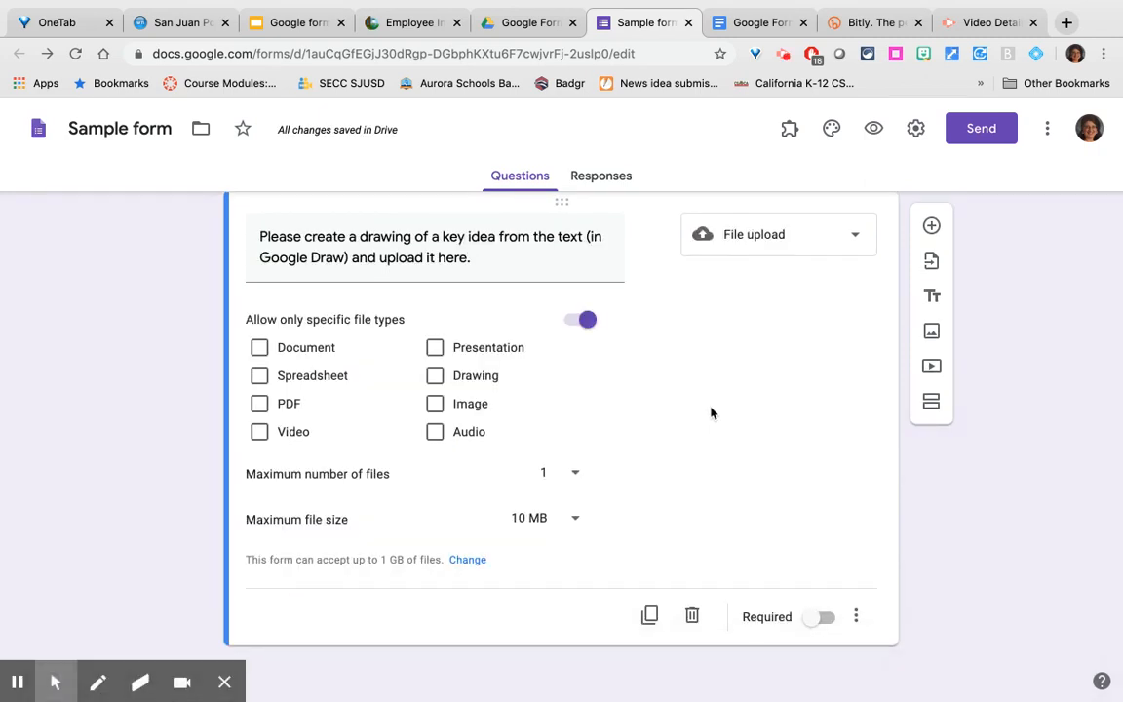
Add a Multiple choice grid question below the file upload question asking "Please indicate the correct food group for each item below."
{"action": "scroll", "coordinate": [709, 414], "scroll_direction": "up", "scroll_amount": 2}
{"action": "scroll", "coordinate": [709, 417], "scroll_direction": "down", "scroll_amount": 1}
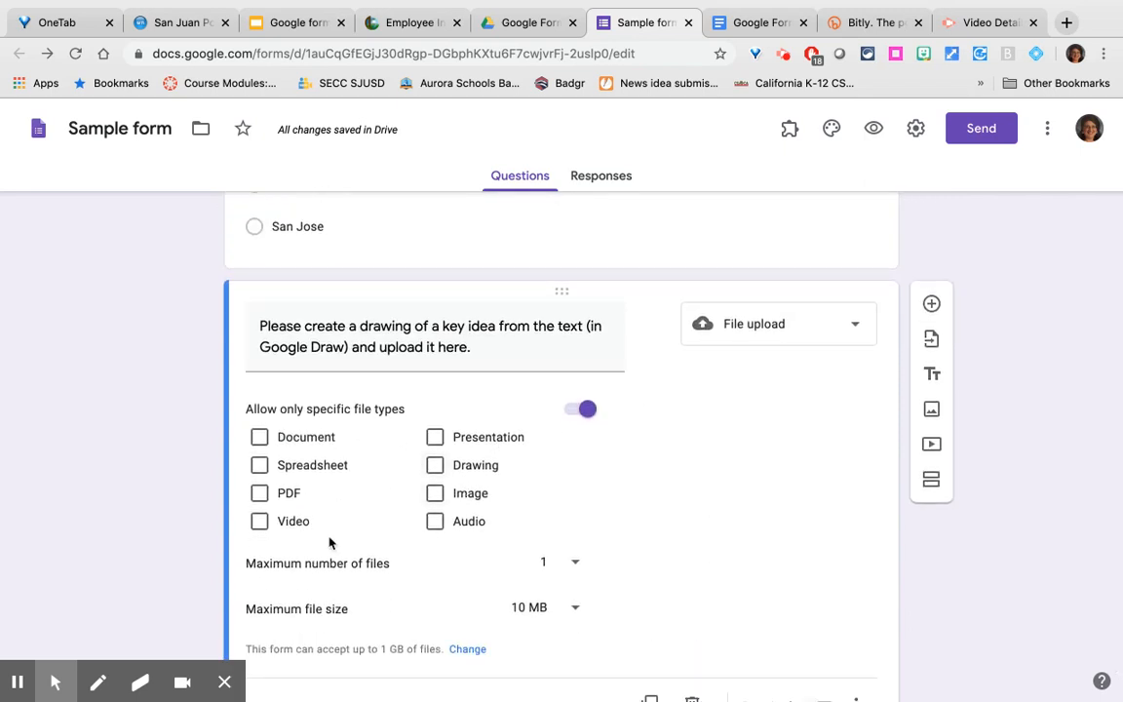
{"action": "left_click", "coordinate": [932, 303]}
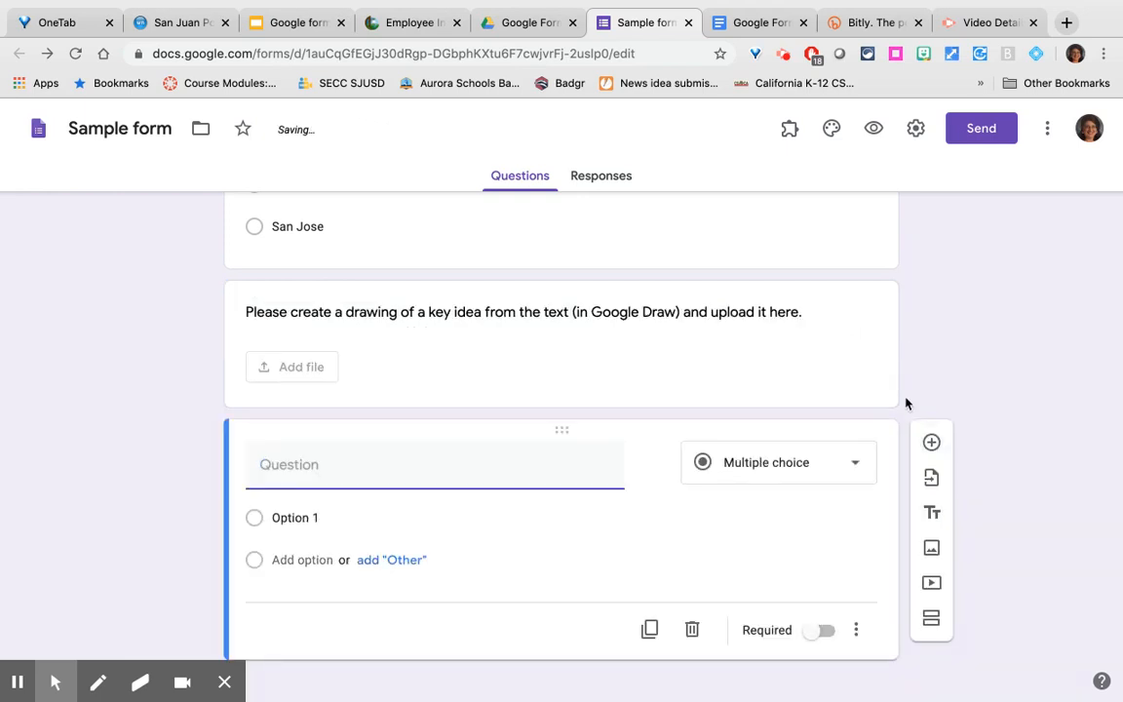
{"action": "left_click", "coordinate": [835, 469]}
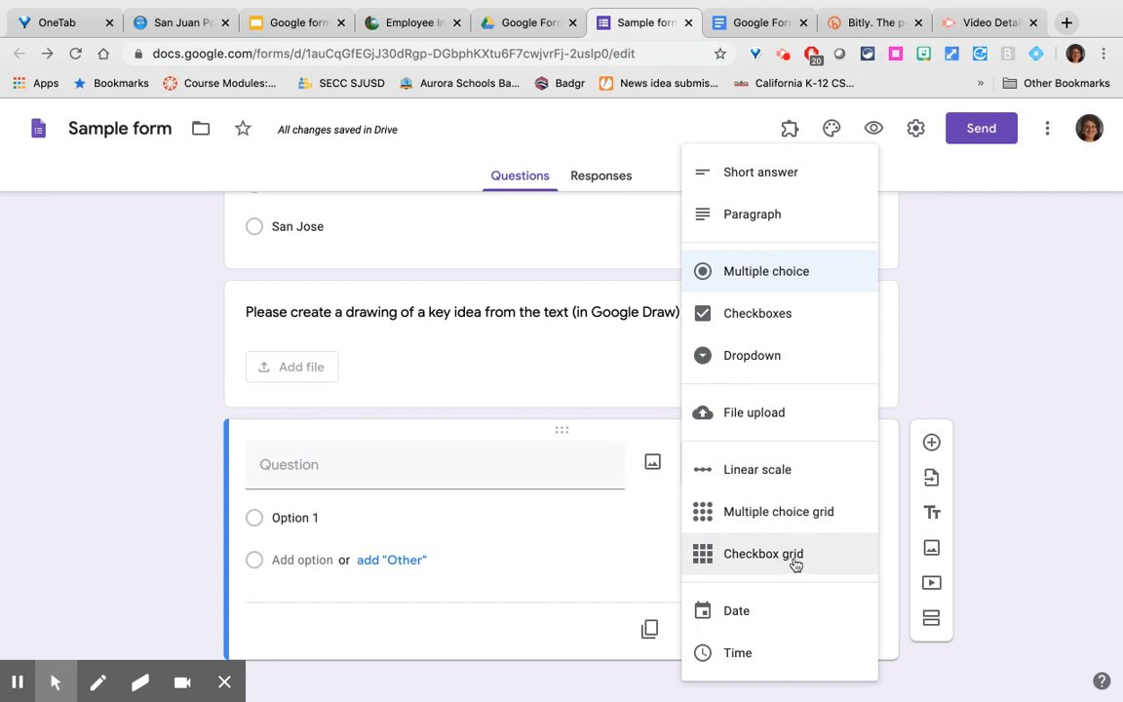
{"action": "left_click", "coordinate": [777, 521]}
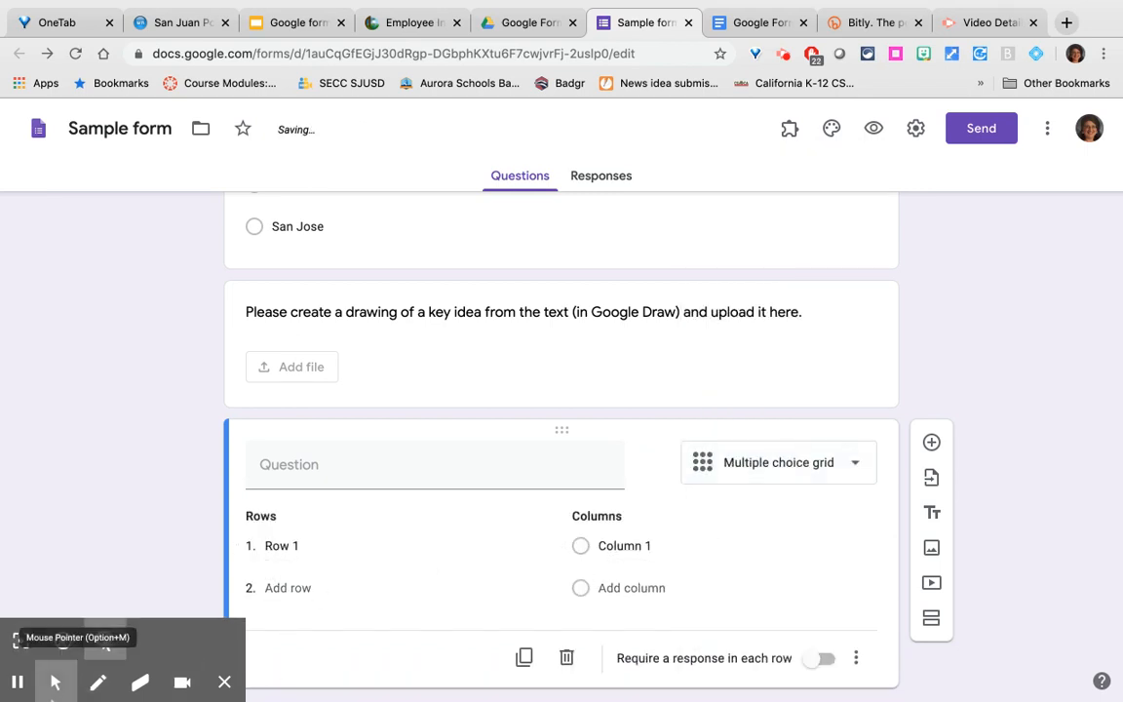
{"action": "left_click", "coordinate": [17, 682]}
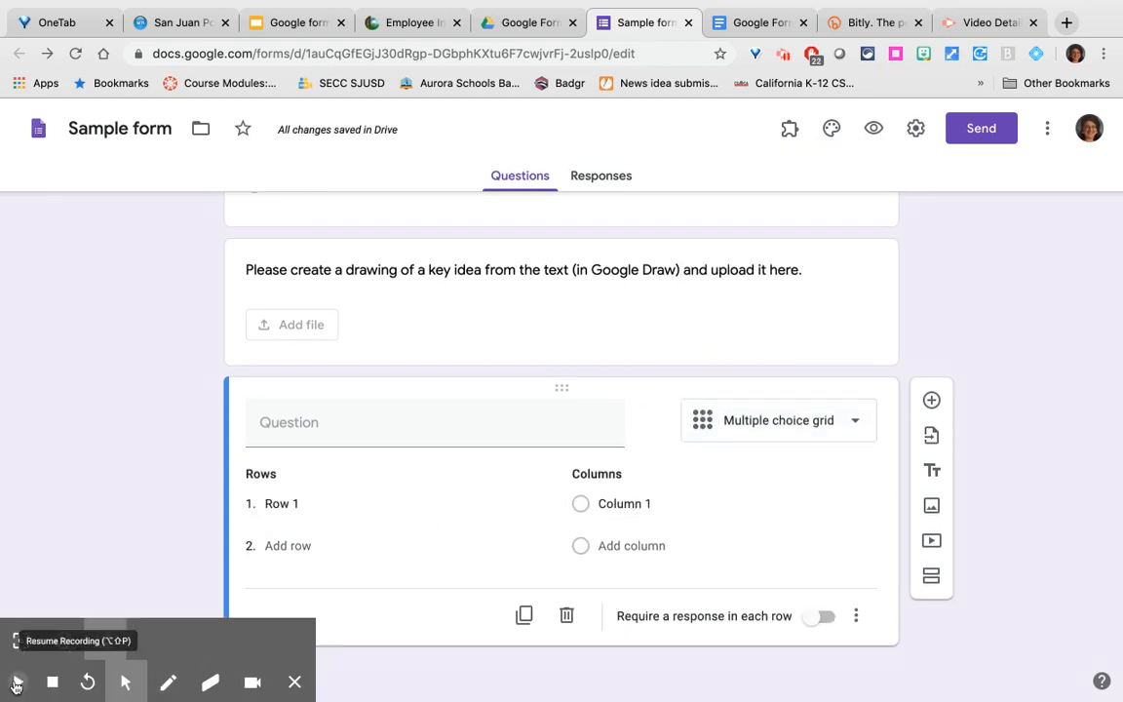
{"action": "left_click", "coordinate": [16, 681]}
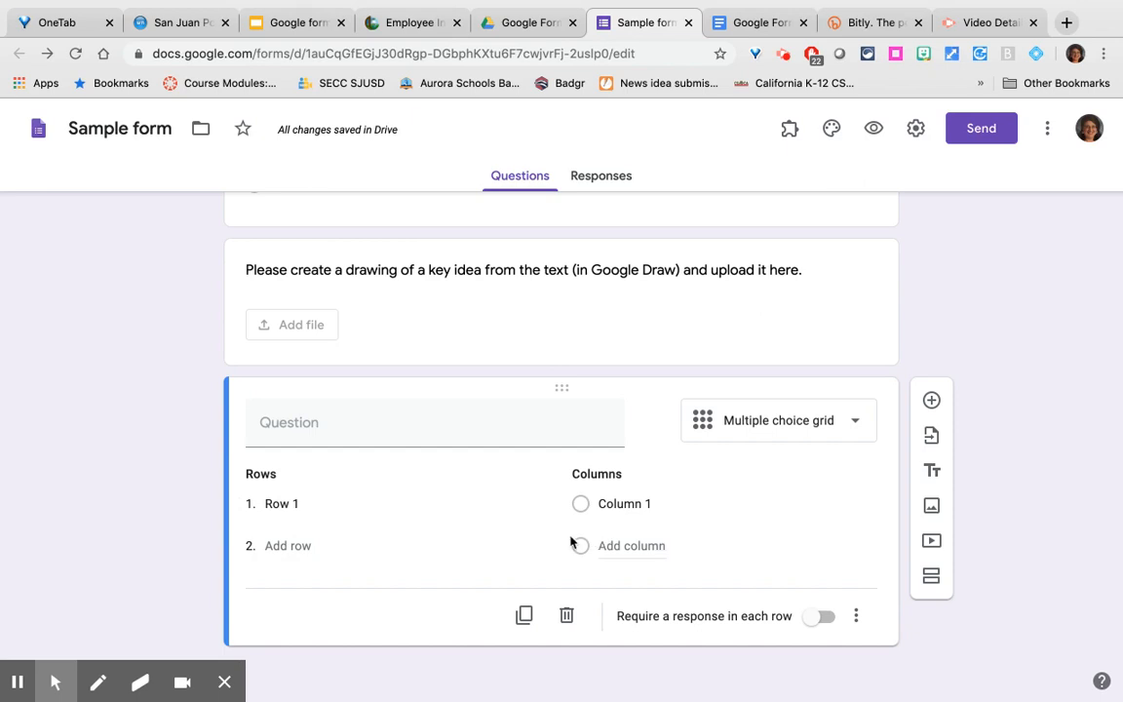
{"action": "type", "text": "Please indicate the correct food group for each item below."}
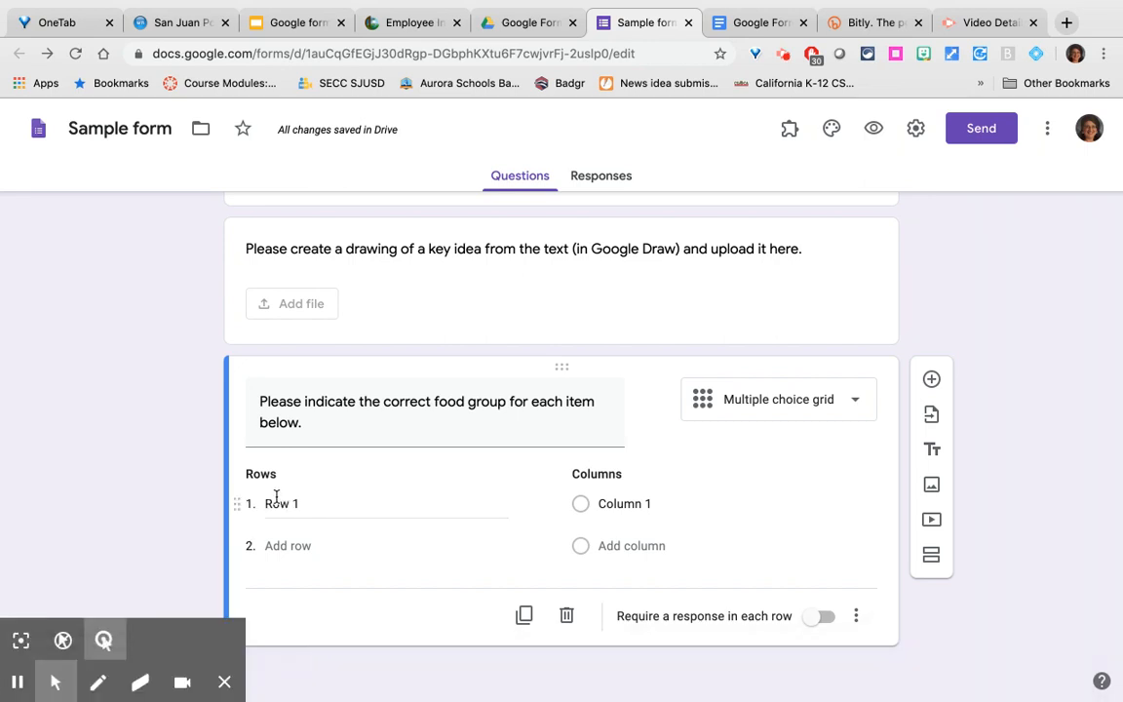
Fill the food group grid's rows with apples, ground beef, bagels, milk and peas
{"action": "scroll", "coordinate": [277, 498], "scroll_direction": "up", "scroll_amount": 5}
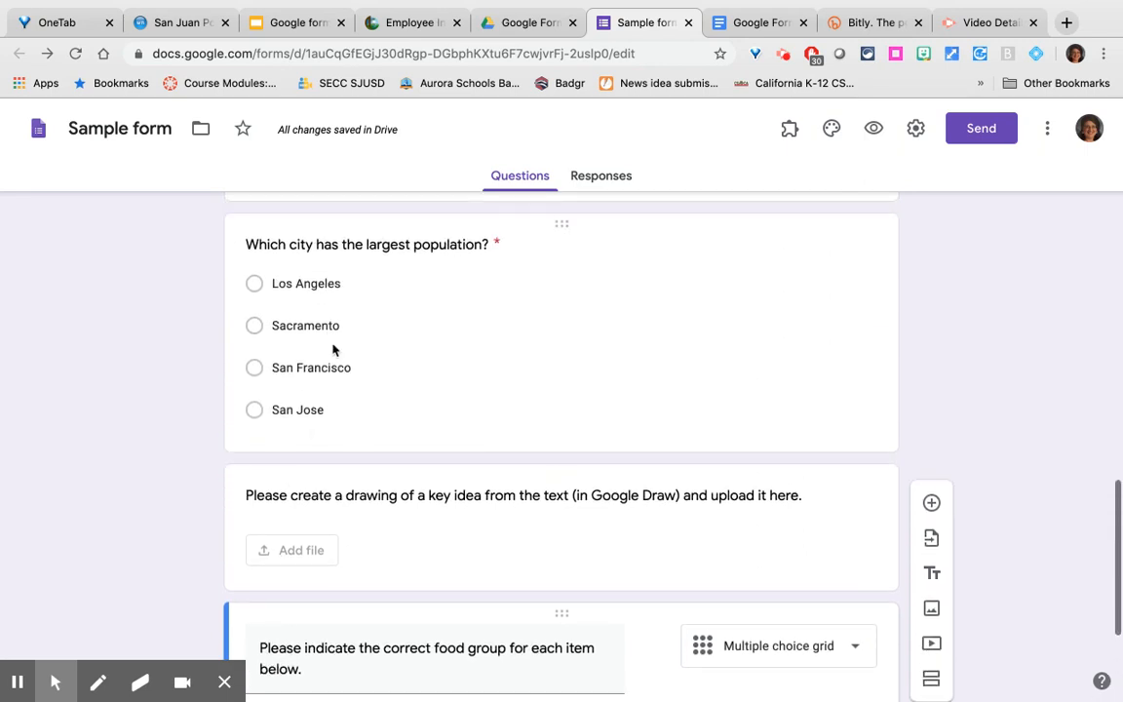
{"action": "scroll", "coordinate": [331, 366], "scroll_direction": "down", "scroll_amount": 5}
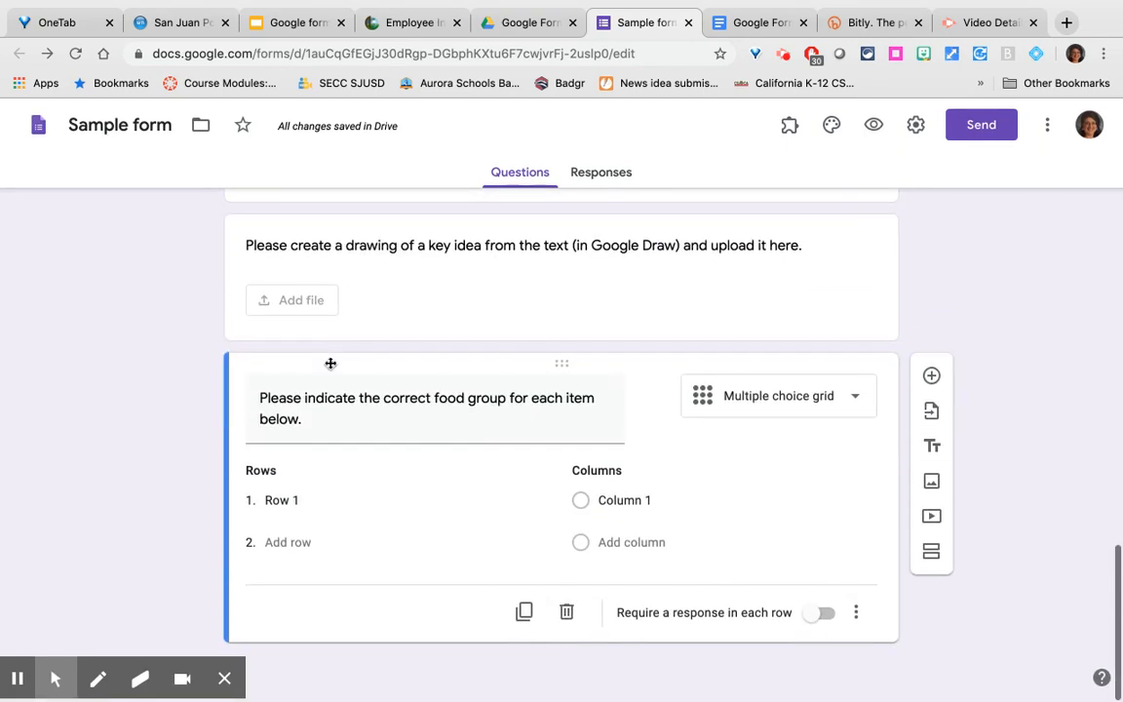
{"action": "left_click", "coordinate": [304, 507]}
{"action": "type", "text": "ap"}
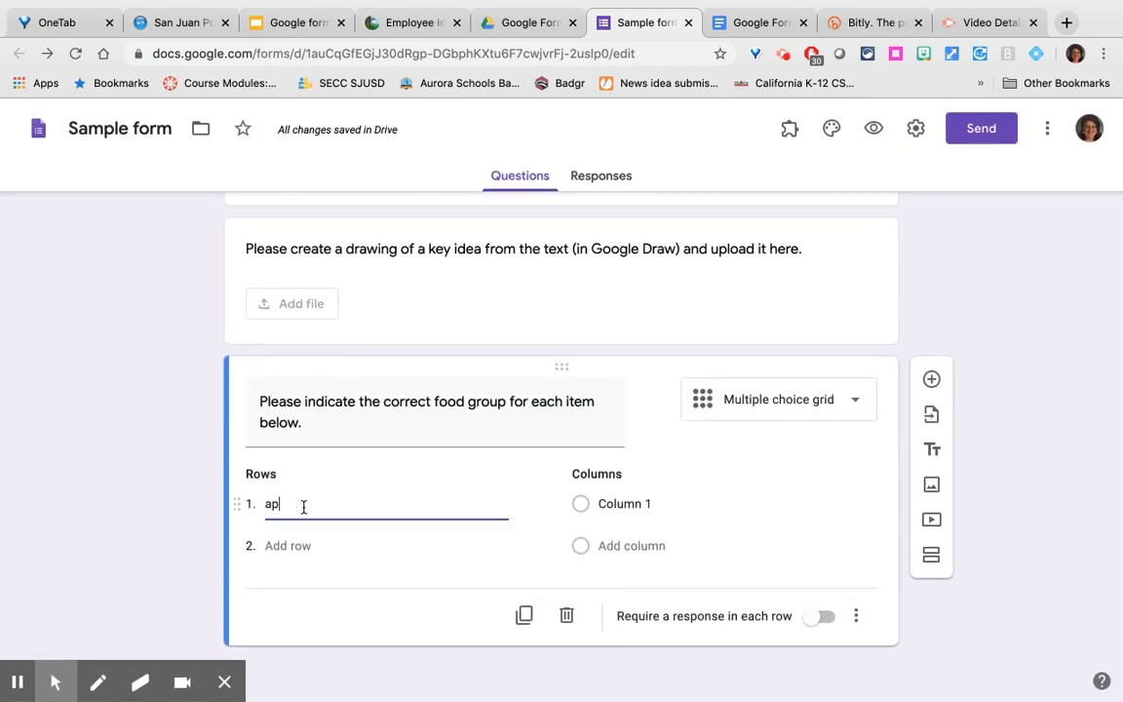
{"action": "key", "text": "BackSpace"}
{"action": "key", "text": "BackSpace"}
{"action": "key", "text": "BackSpace"}
{"action": "type", "text": "apples"}
{"action": "key", "text": "Return"}
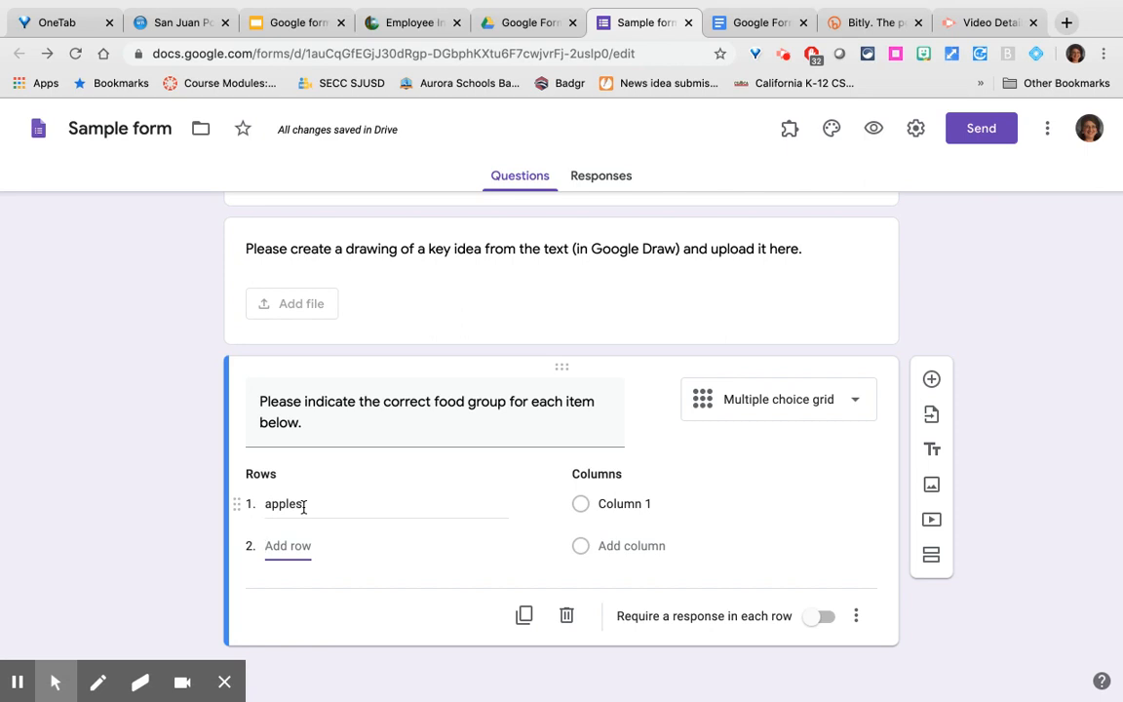
{"action": "type", "text": "ground beef"}
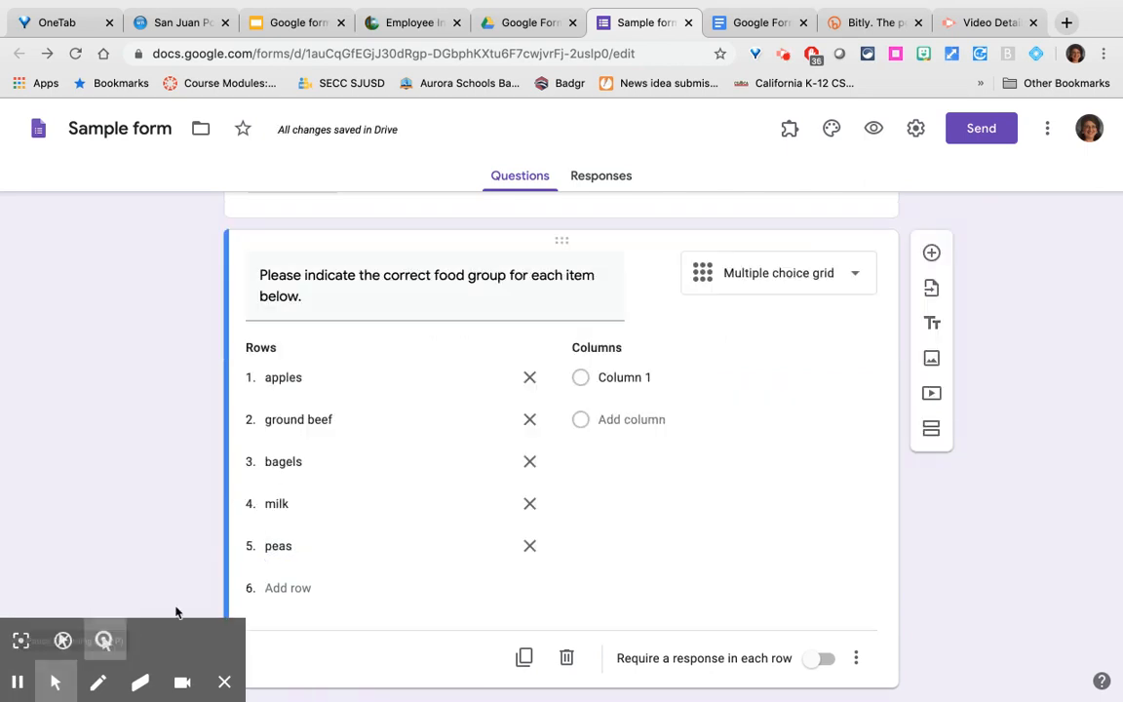
{"action": "scroll", "coordinate": [307, 585], "scroll_direction": "down", "scroll_amount": 1}
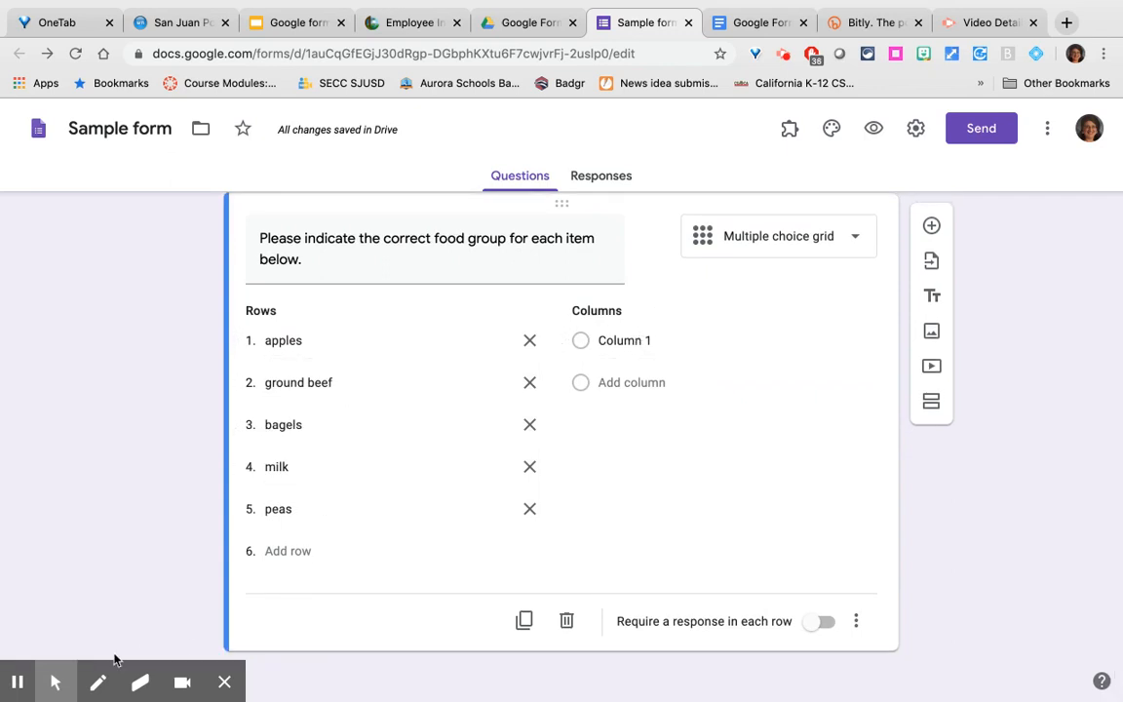
Name the first two columns of the food group grid Fruit and Vegetables
{"action": "left_click", "coordinate": [16, 682]}
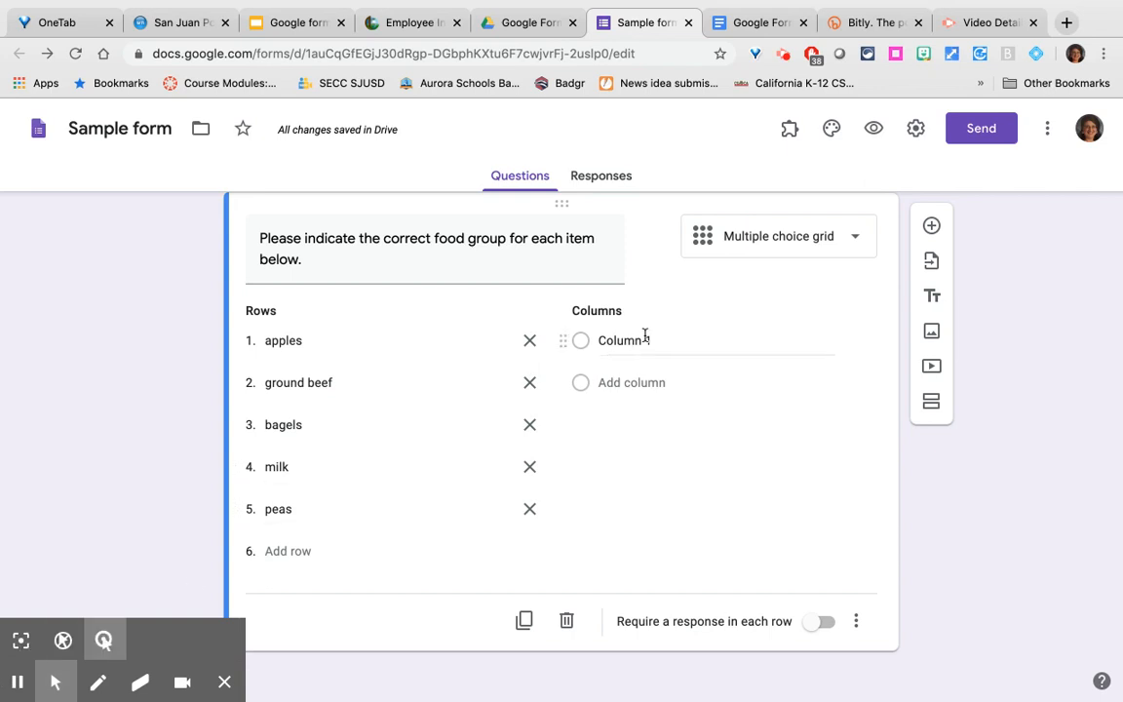
{"action": "left_click", "coordinate": [645, 338]}
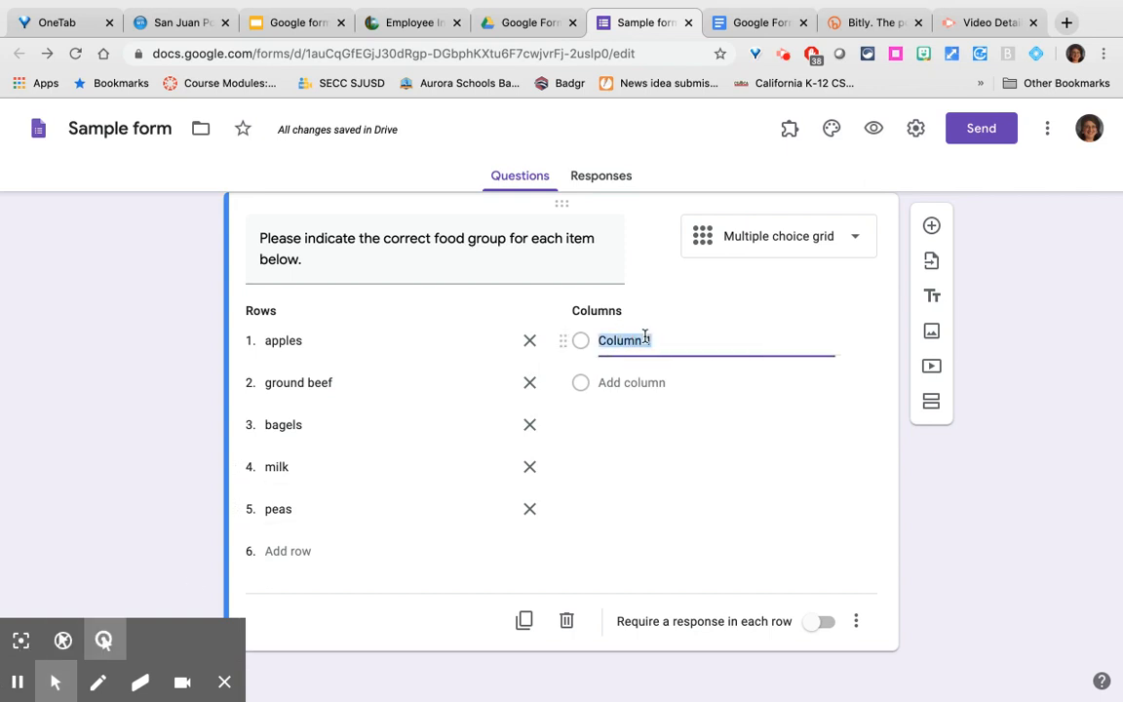
{"action": "type", "text": "Fruit"}
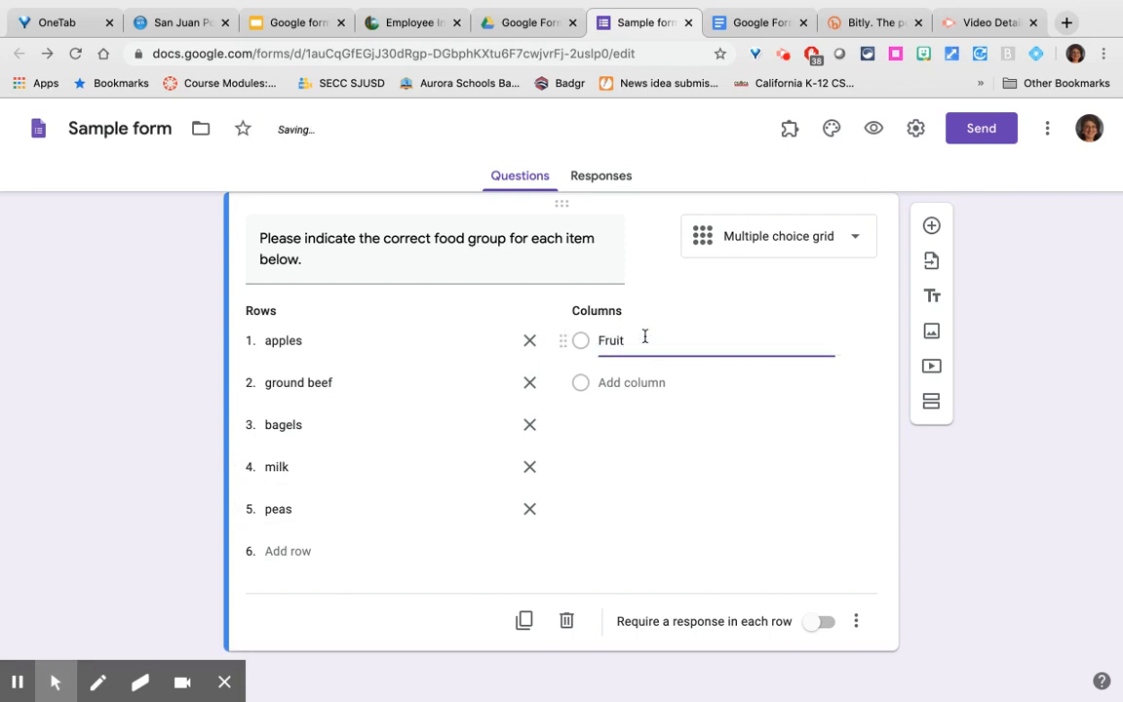
{"action": "key", "text": "Return"}
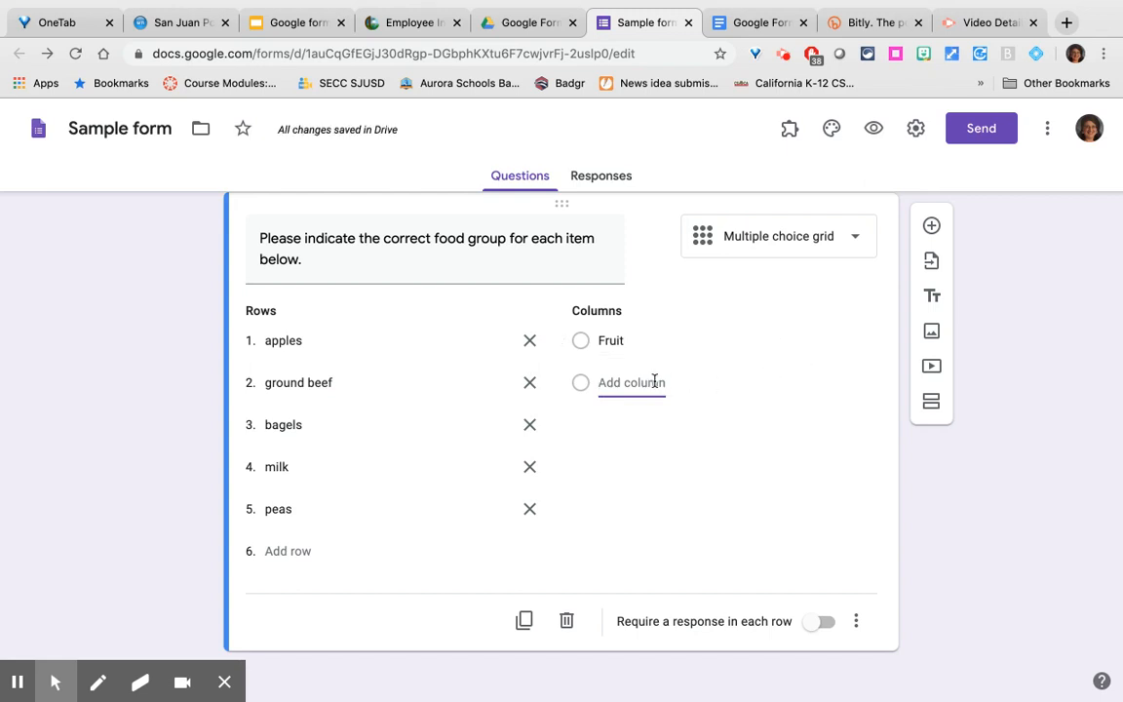
{"action": "left_click", "coordinate": [657, 383]}
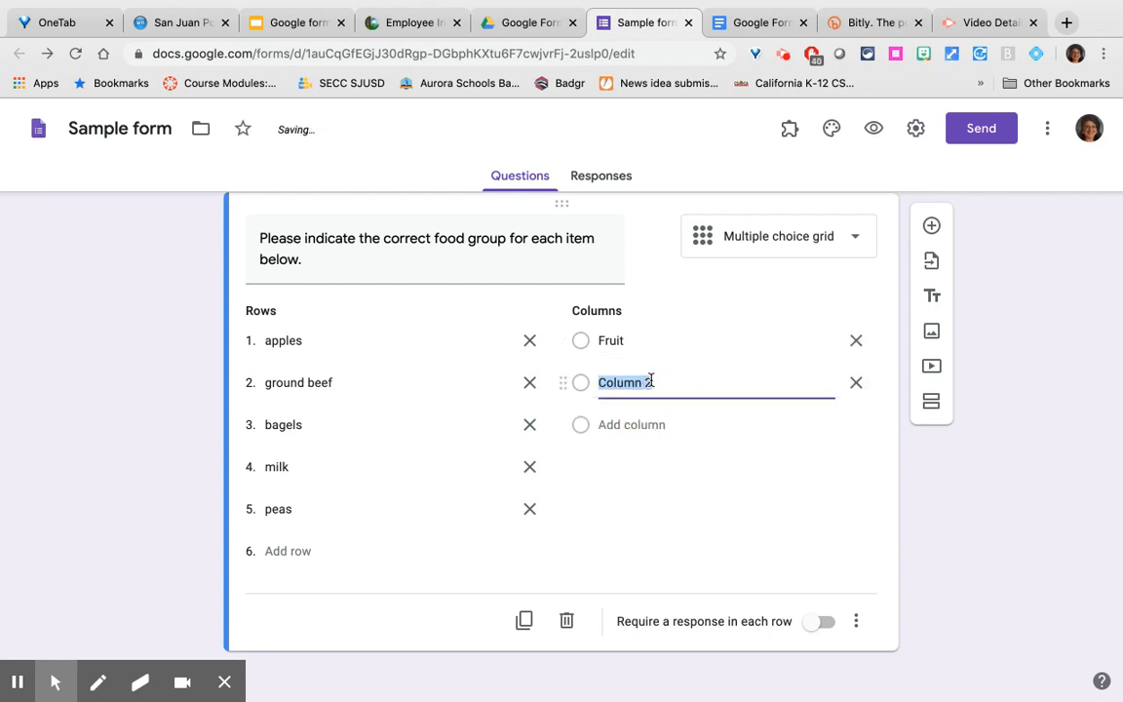
{"action": "type", "text": "Veget"}
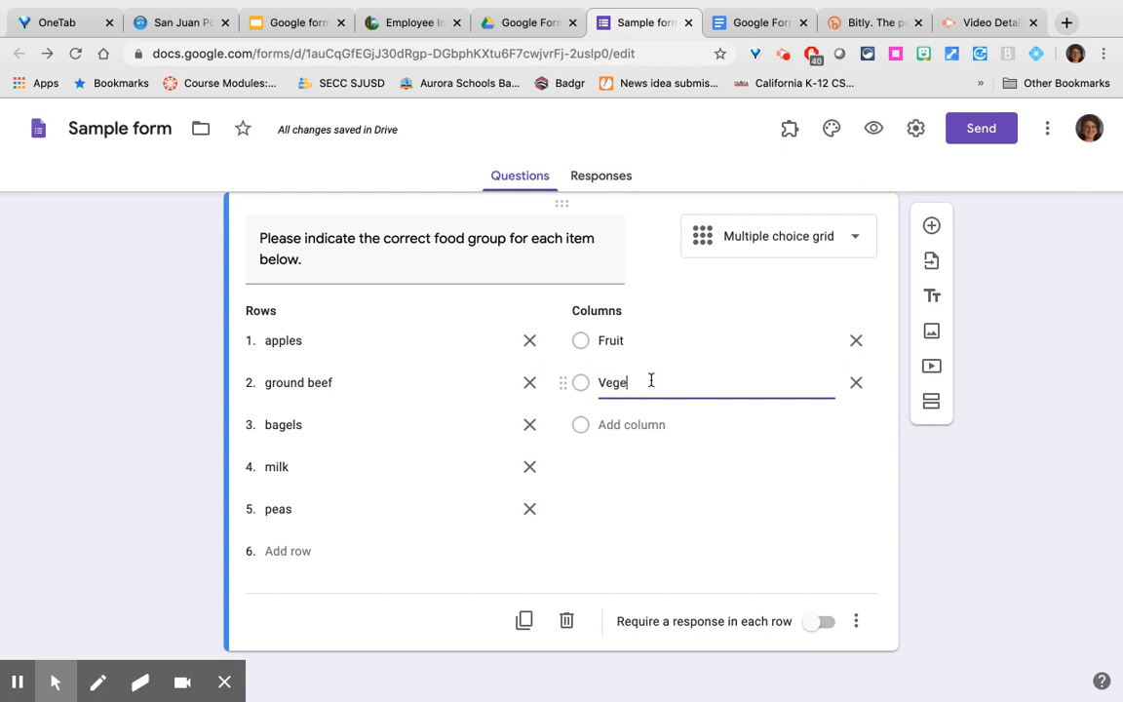
{"action": "type", "text": "ables"}
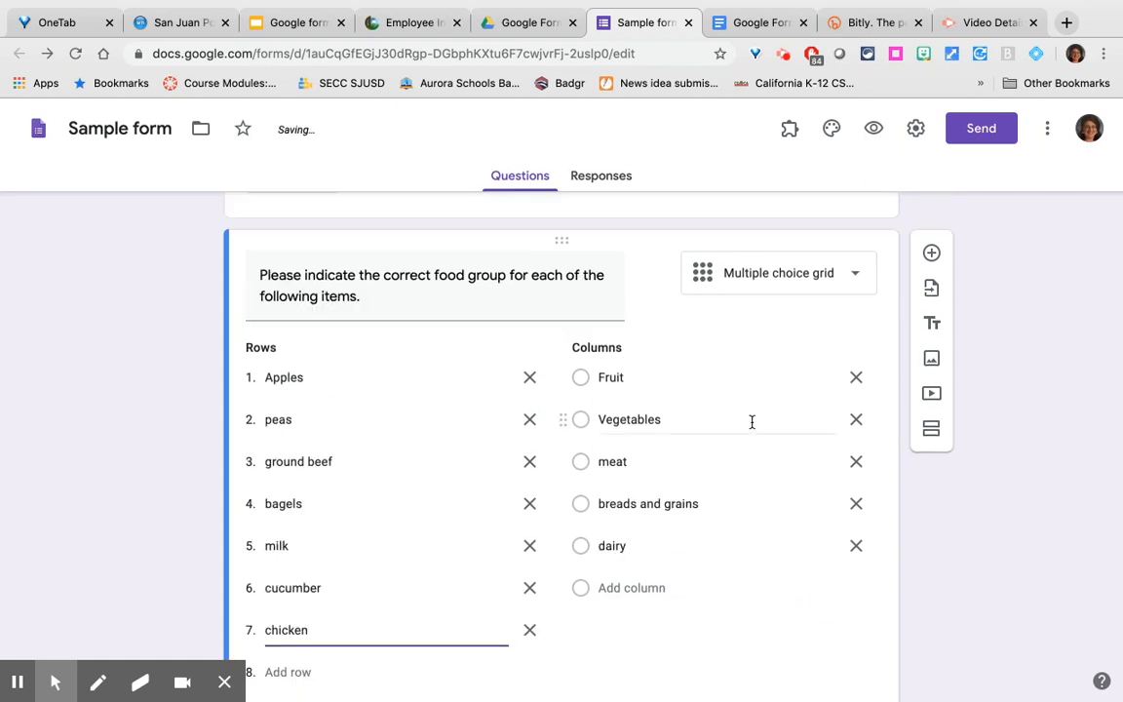
Add a required short answer question titled "First name" directly below the form's title section
{"action": "scroll", "coordinate": [751, 421], "scroll_direction": "up", "scroll_amount": 5}
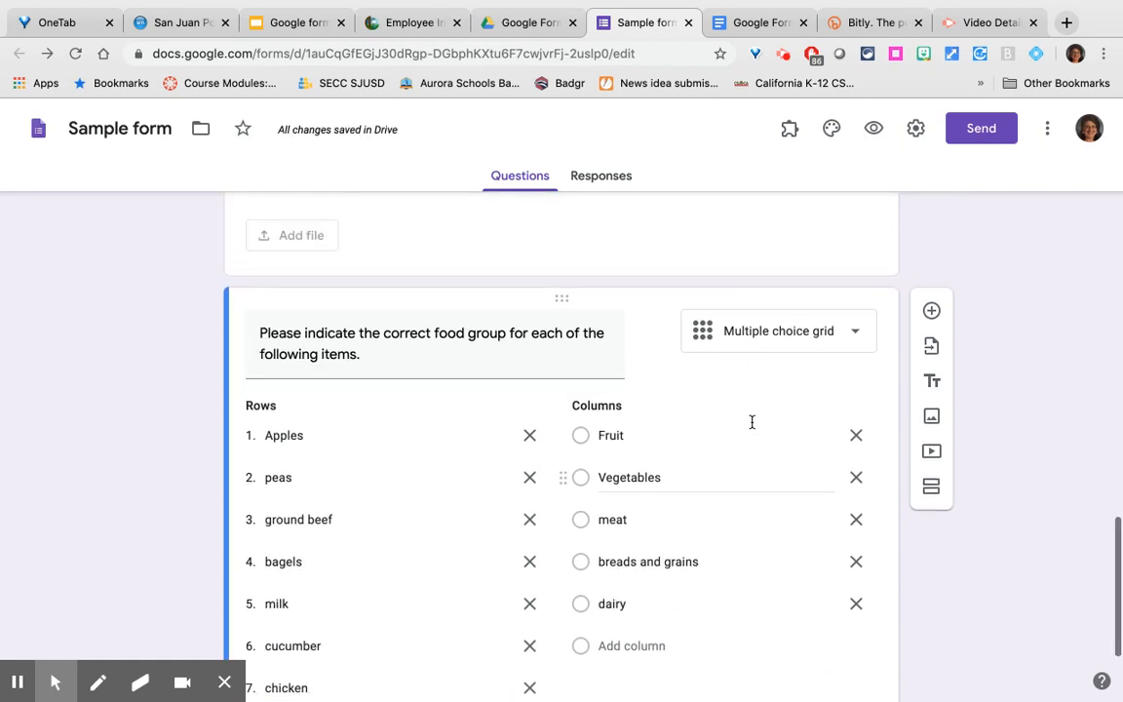
{"action": "scroll", "coordinate": [752, 421], "scroll_direction": "up", "scroll_amount": 10}
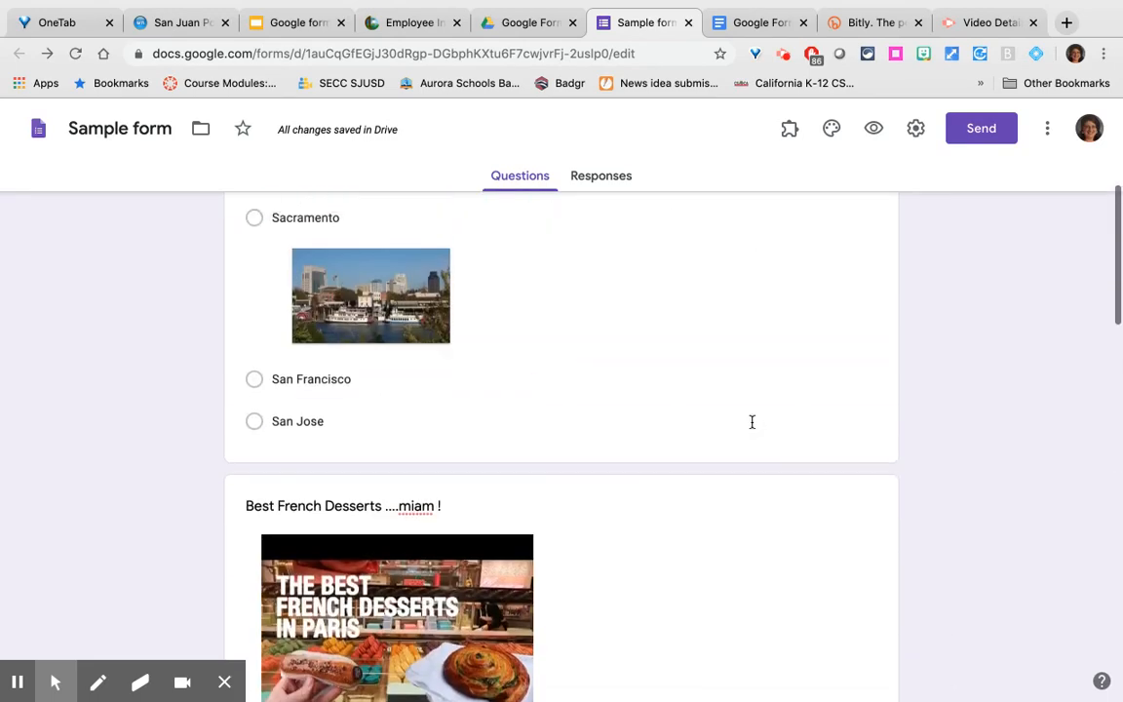
{"action": "scroll", "coordinate": [751, 422], "scroll_direction": "up", "scroll_amount": 5}
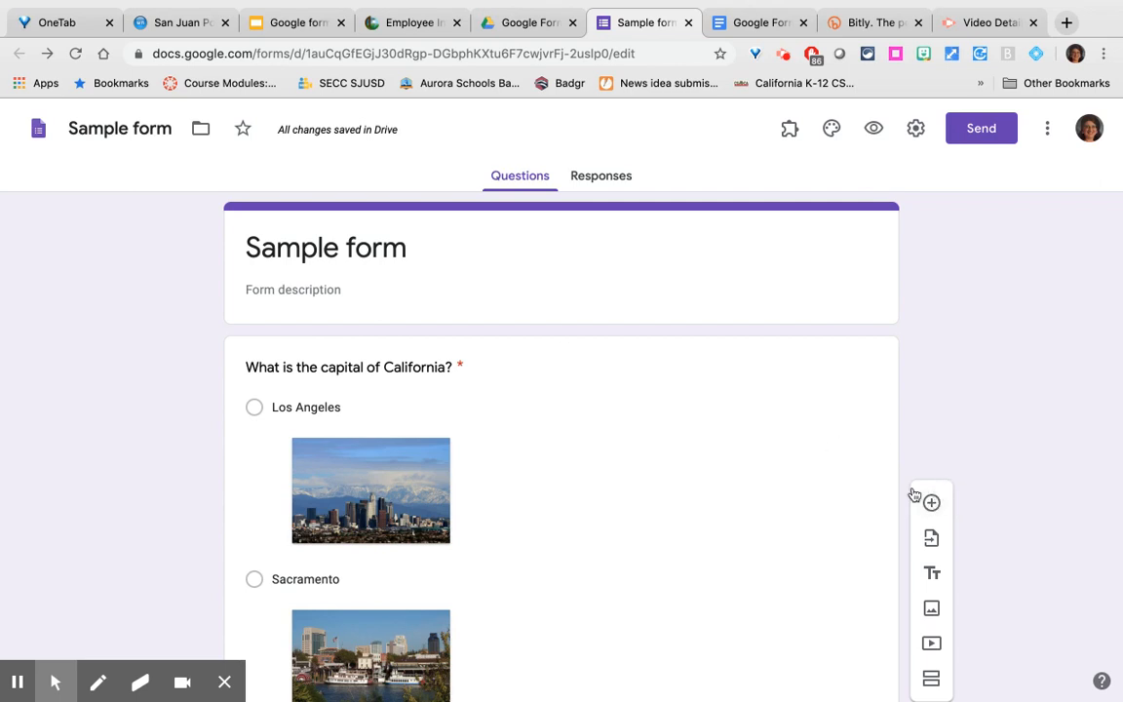
{"action": "left_click", "coordinate": [692, 293]}
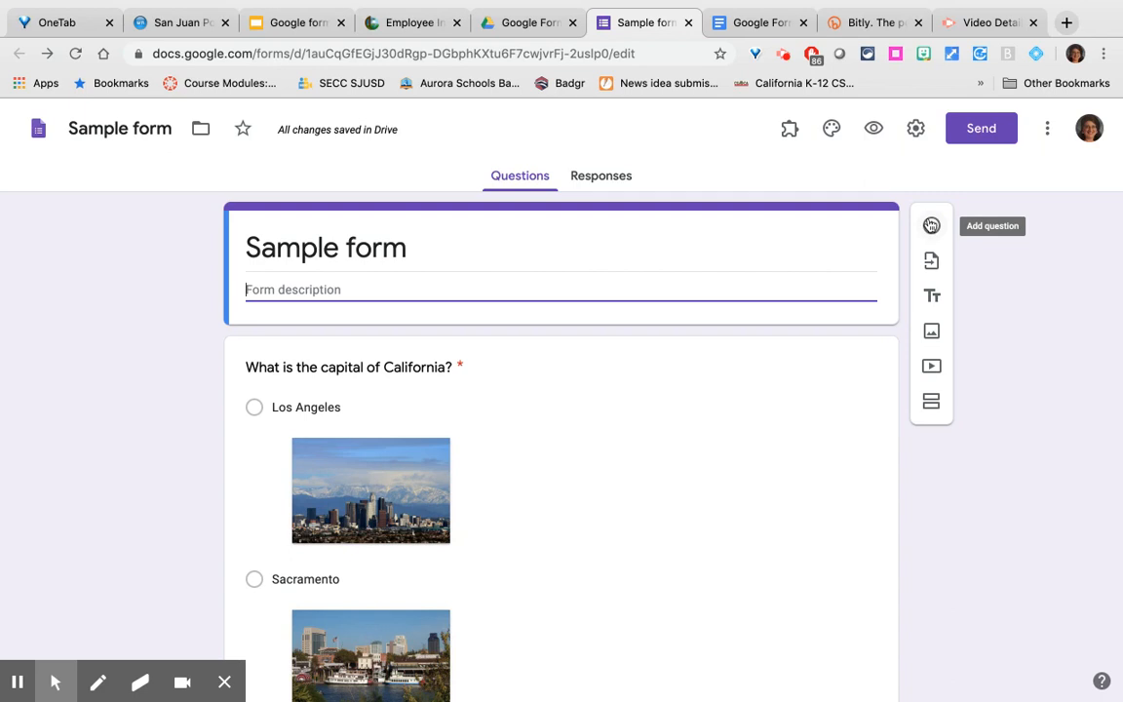
{"action": "left_click", "coordinate": [931, 226]}
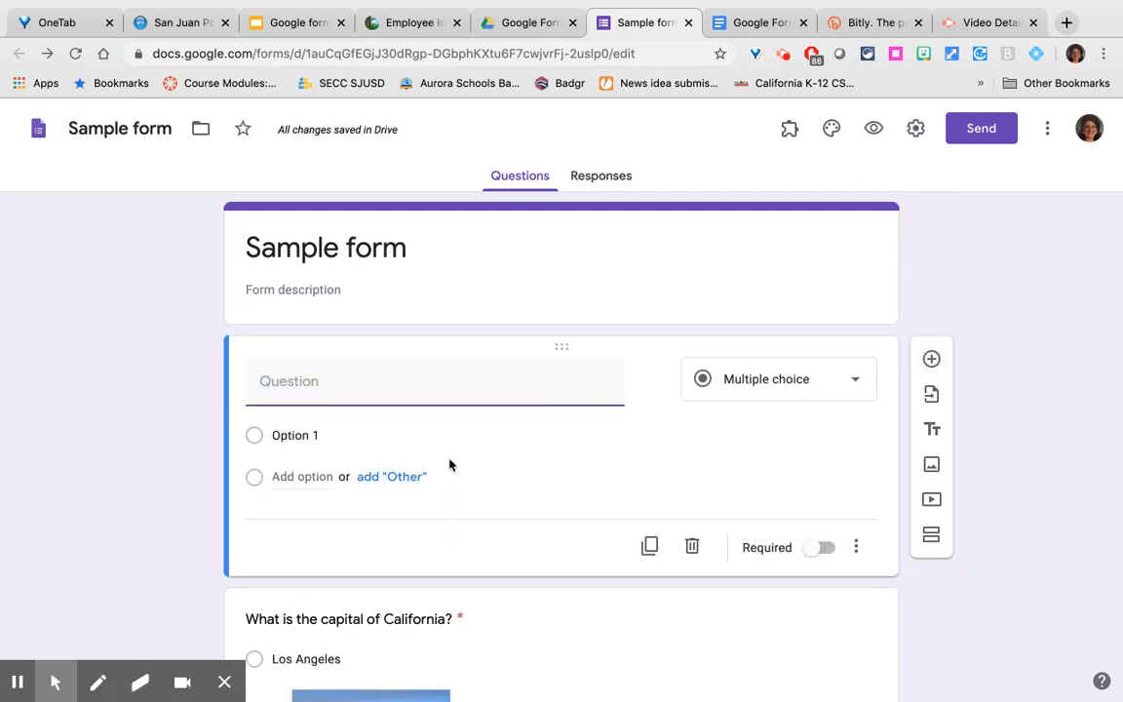
{"action": "type", "text": "First name"}
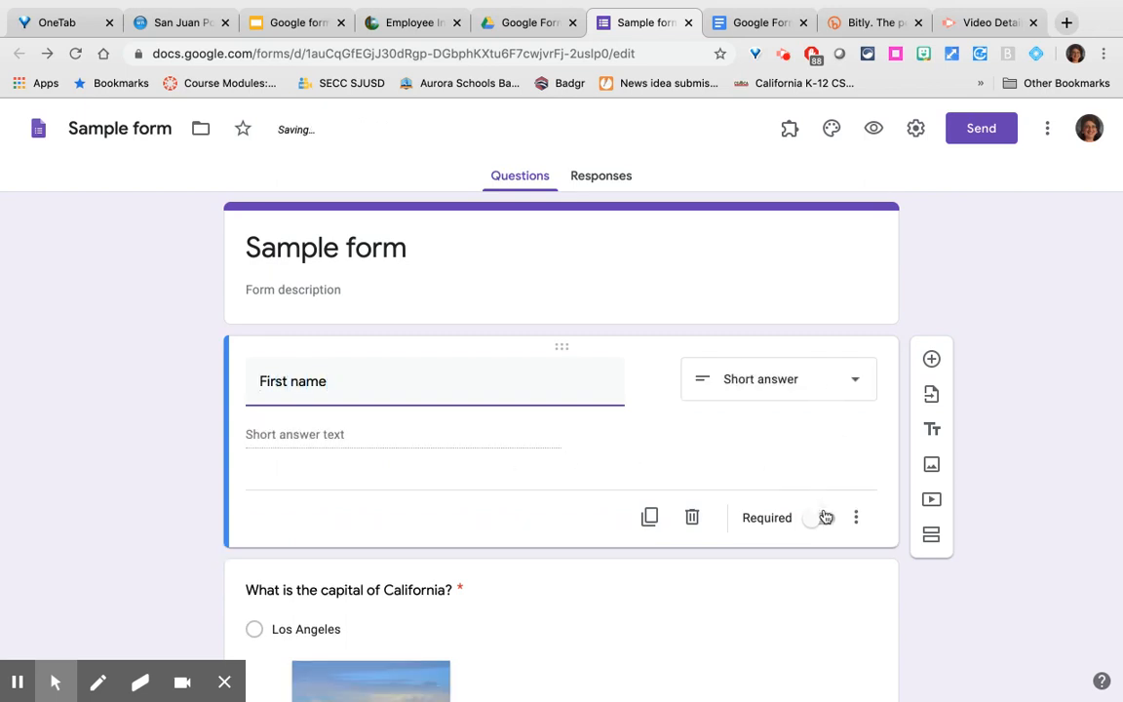
{"action": "left_click", "coordinate": [822, 517]}
Add a required short answer question titled "Last name" below the First name question
{"action": "left_click", "coordinate": [931, 360]}
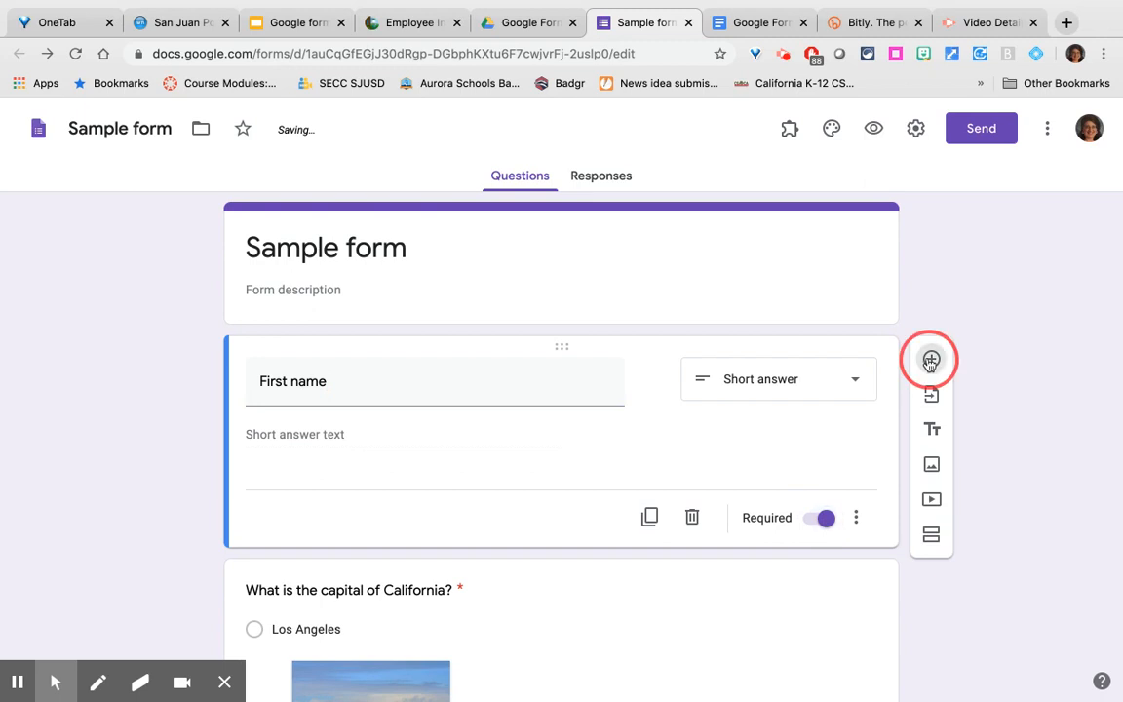
{"action": "type", "text": "Last name"}
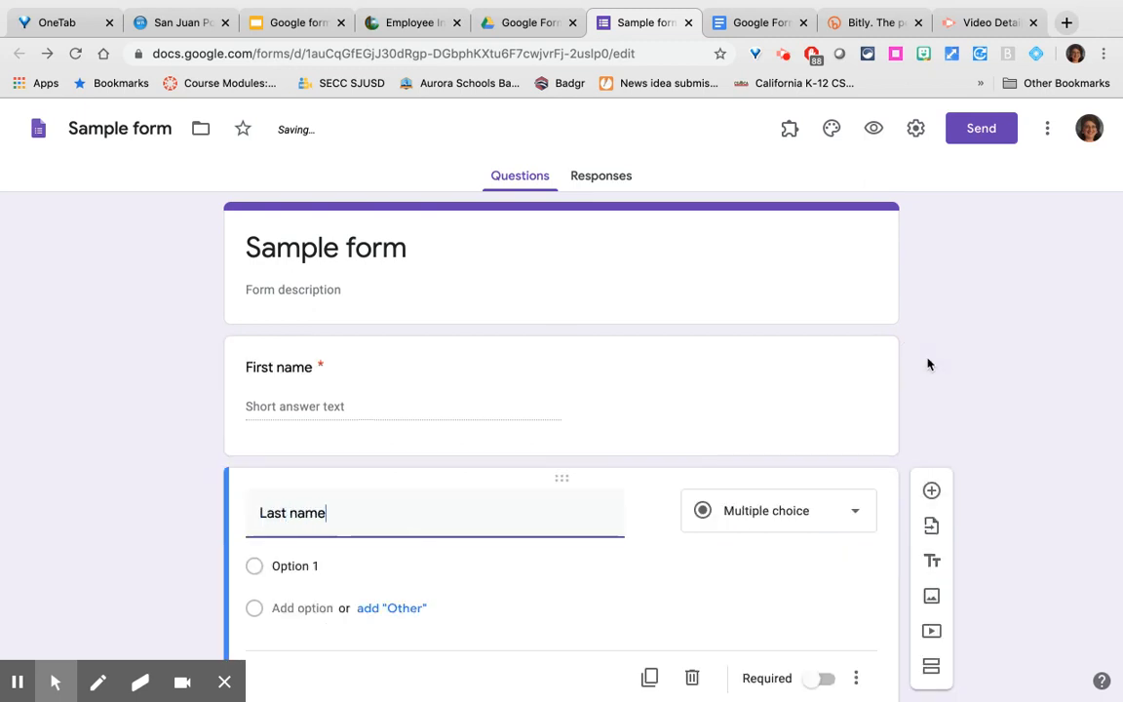
{"action": "scroll", "coordinate": [777, 543], "scroll_direction": "down", "scroll_amount": 1}
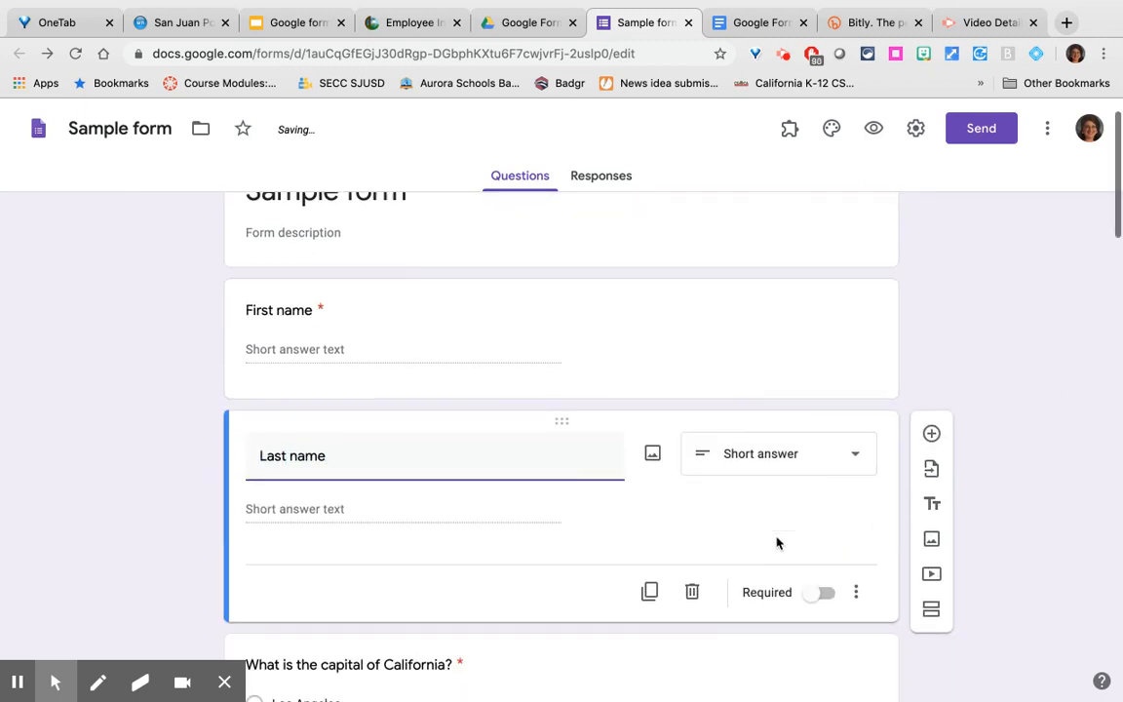
{"action": "left_click", "coordinate": [822, 594]}
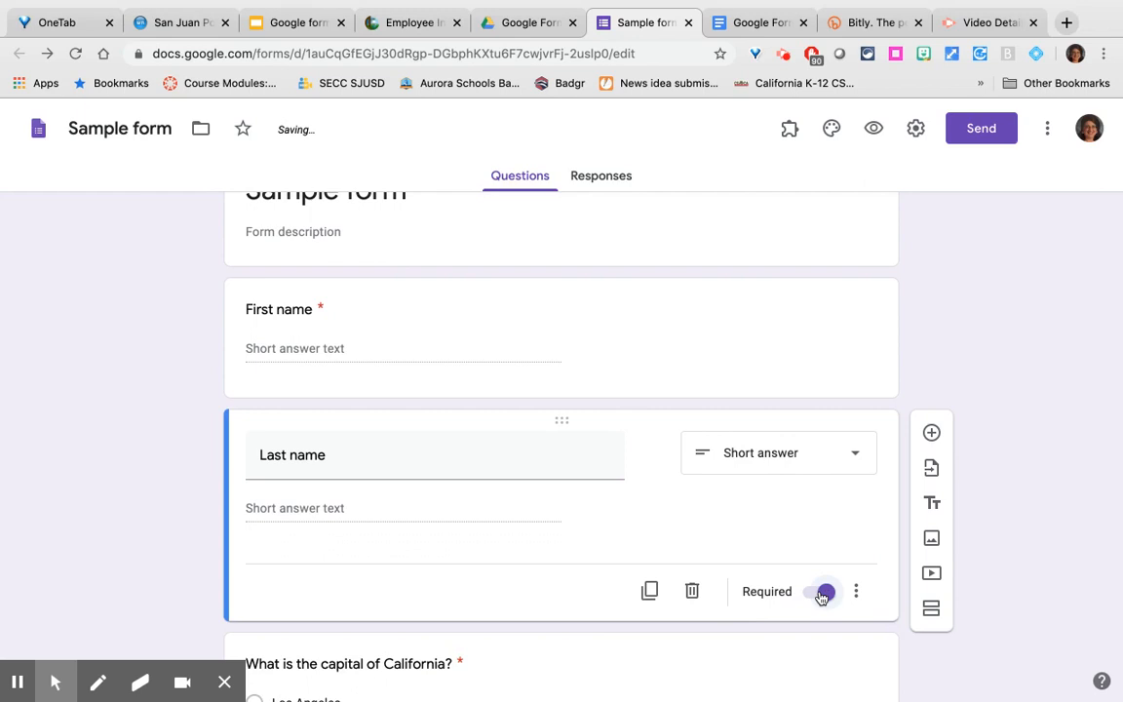
Add a multiple choice question below Last name asking "What period are you in?"
{"action": "scroll", "coordinate": [518, 469], "scroll_direction": "up", "scroll_amount": 1}
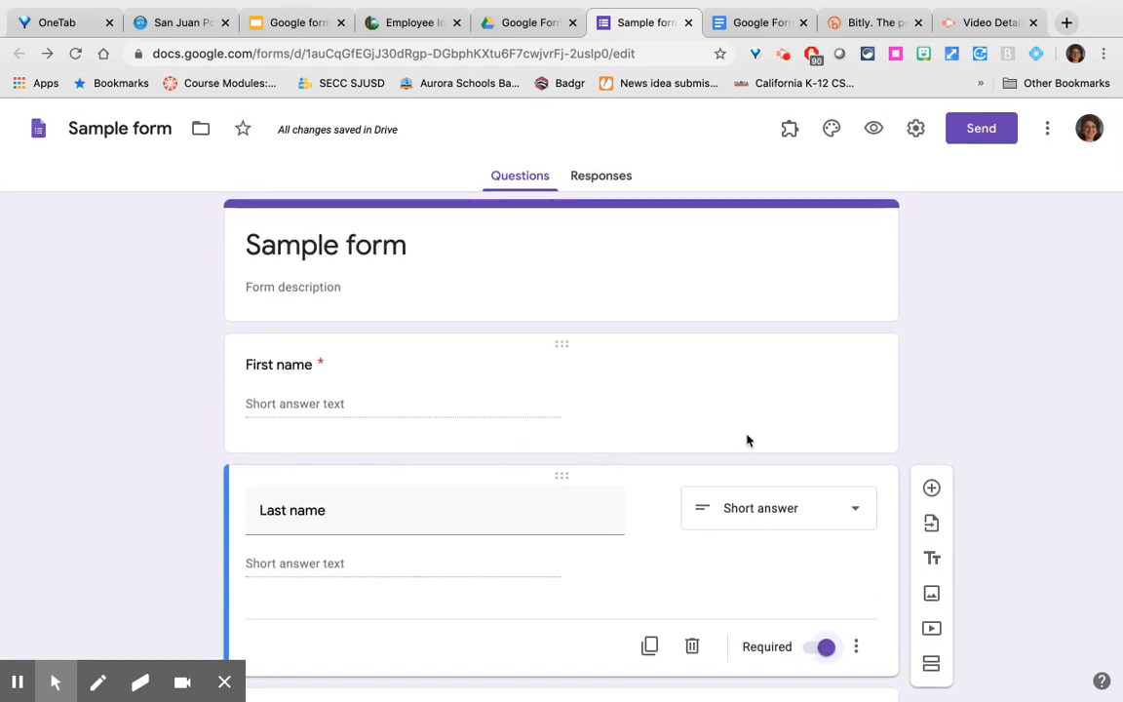
{"action": "left_click", "coordinate": [931, 488]}
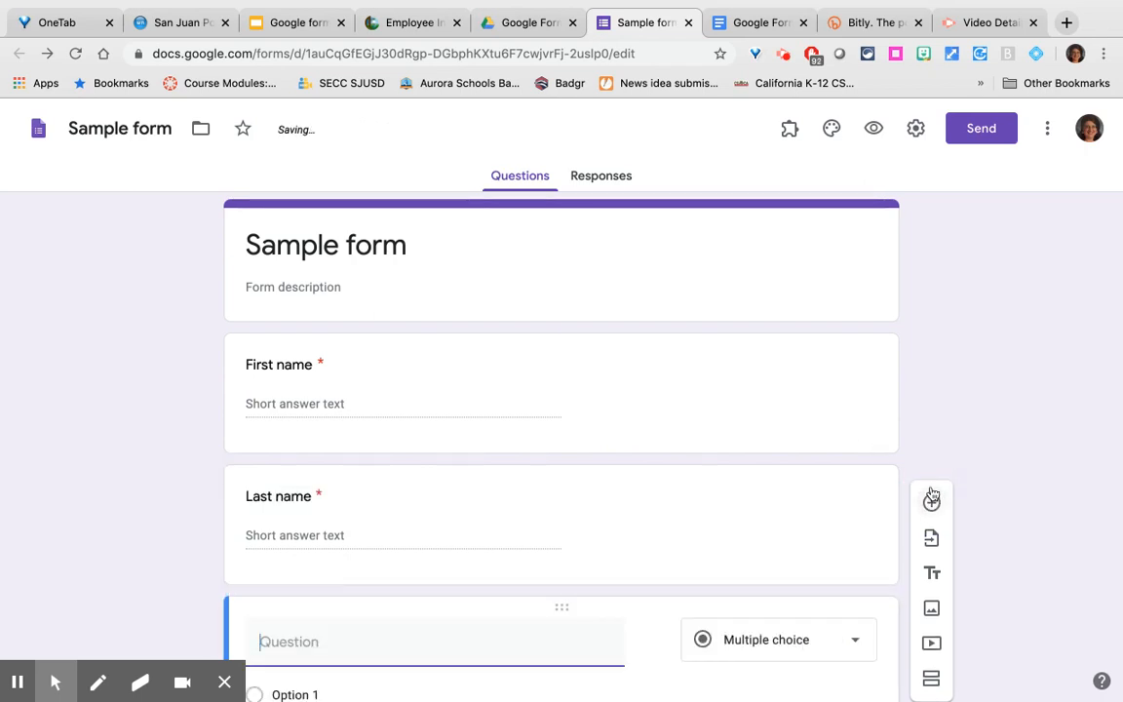
{"action": "type", "text": "What p"}
{"action": "type", "text": "eriod"}
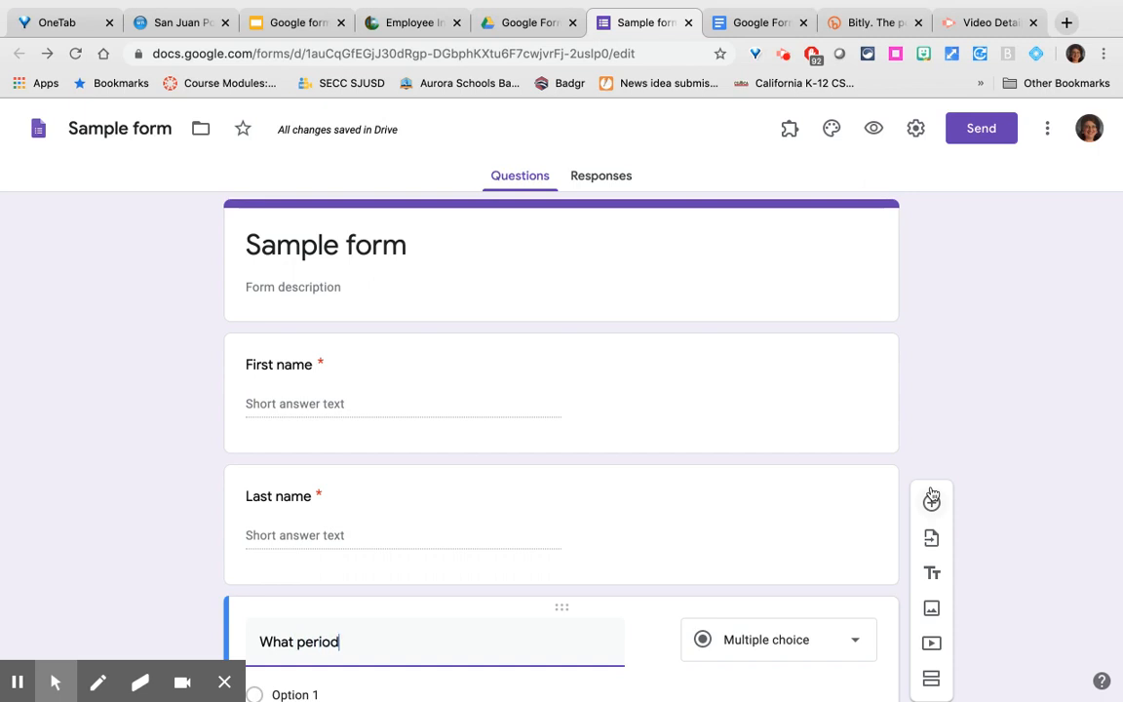
{"action": "type", "text": " are you in?"}
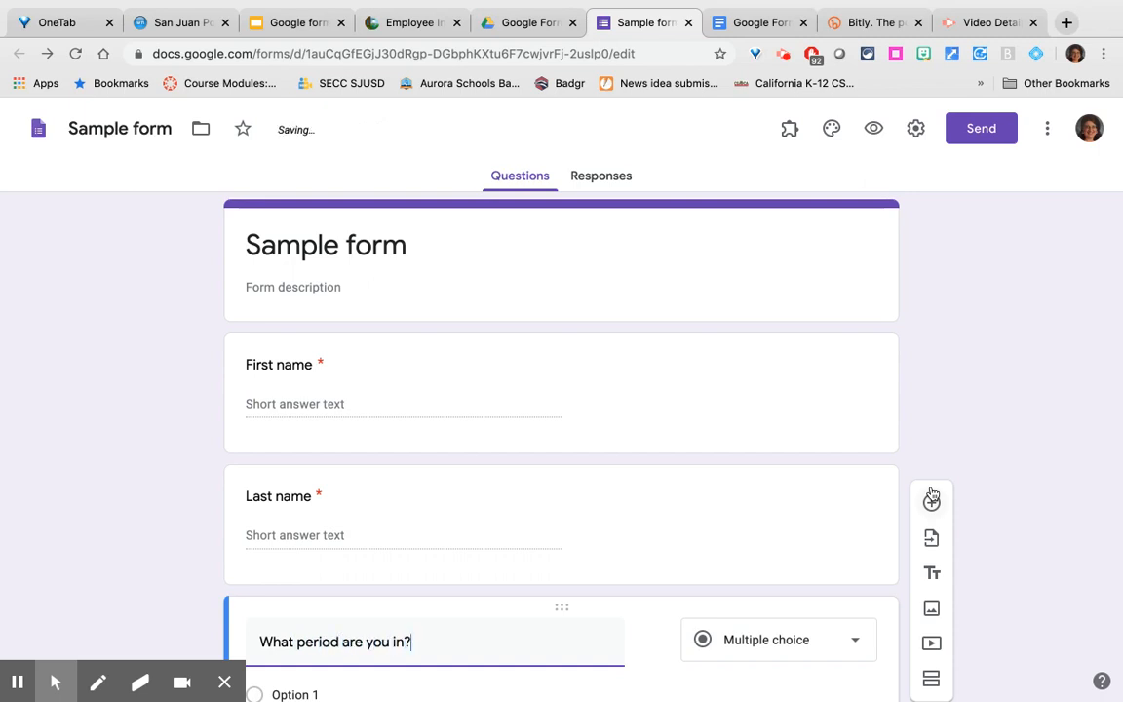
Give the class period question the options 1 through 6 and make it required
{"action": "scroll", "coordinate": [932, 497], "scroll_direction": "down", "scroll_amount": 3}
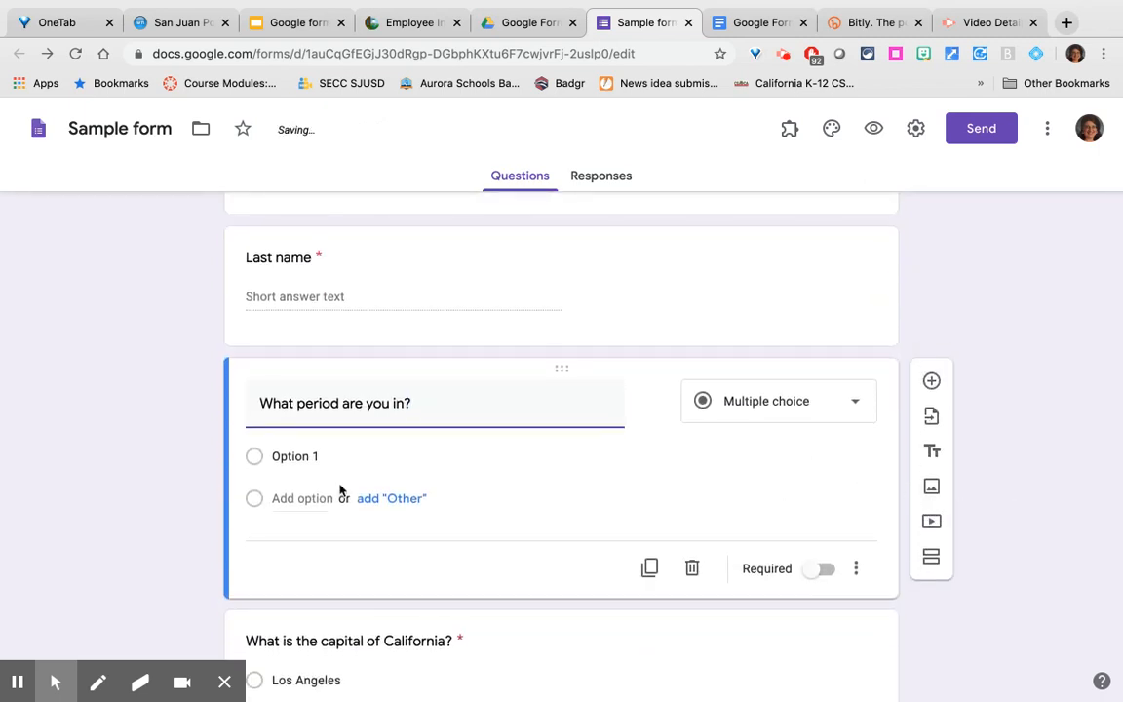
{"action": "left_click", "coordinate": [304, 462]}
{"action": "type", "text": "1"}
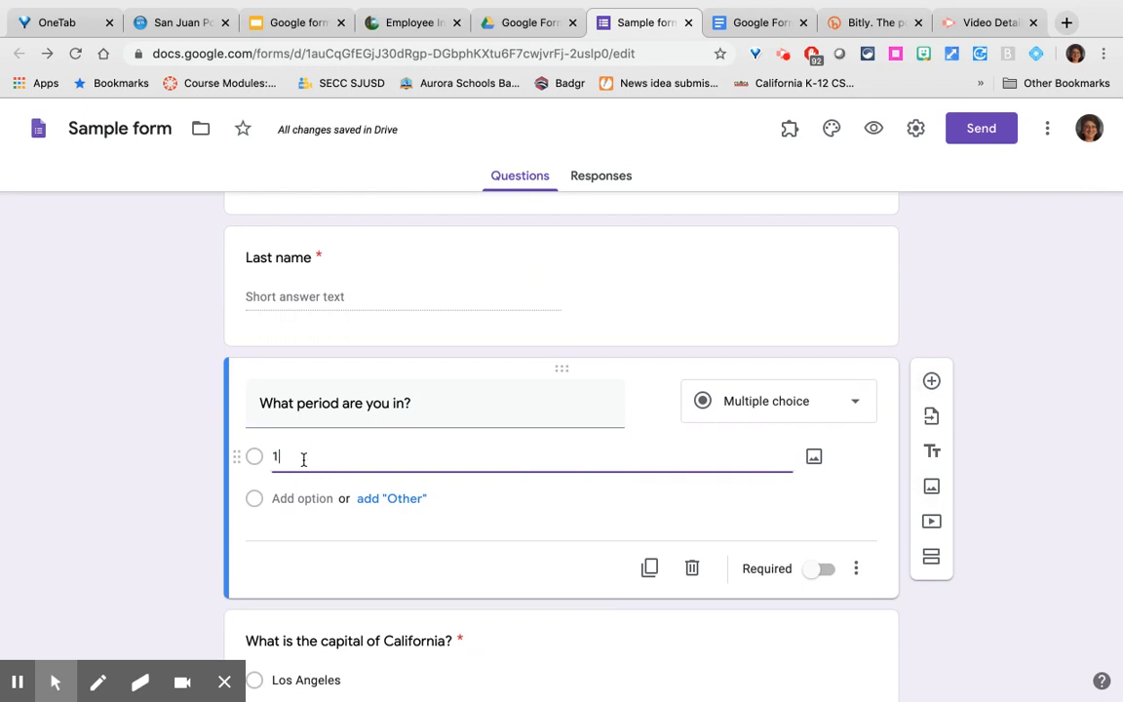
{"action": "key", "text": "Return"}
{"action": "type", "text": "2"}
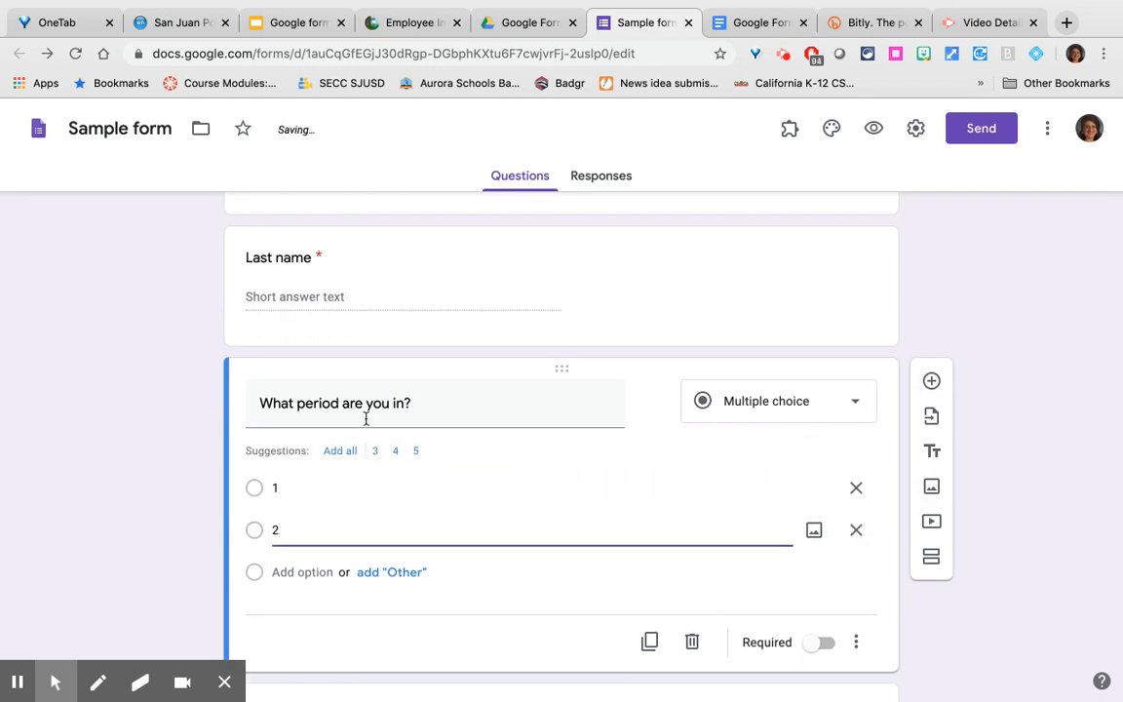
{"action": "left_click", "coordinate": [340, 451]}
{"action": "scroll", "coordinate": [335, 542], "scroll_direction": "down", "scroll_amount": 2}
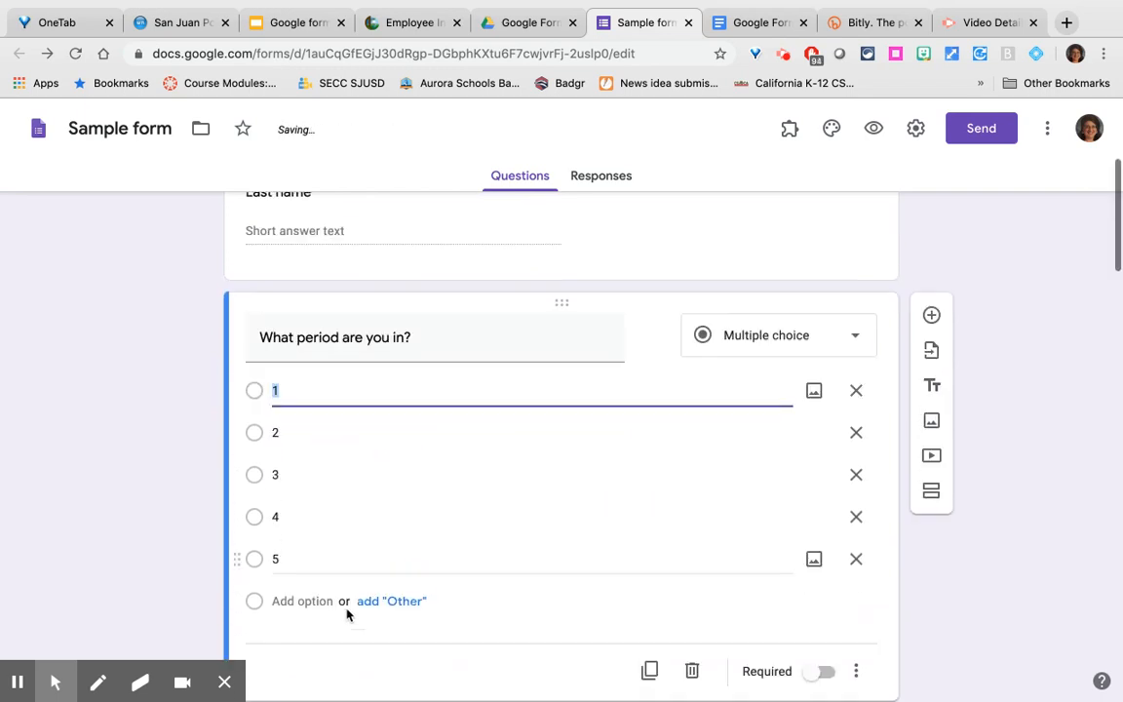
{"action": "left_click", "coordinate": [308, 574]}
{"action": "type", "text": "6"}
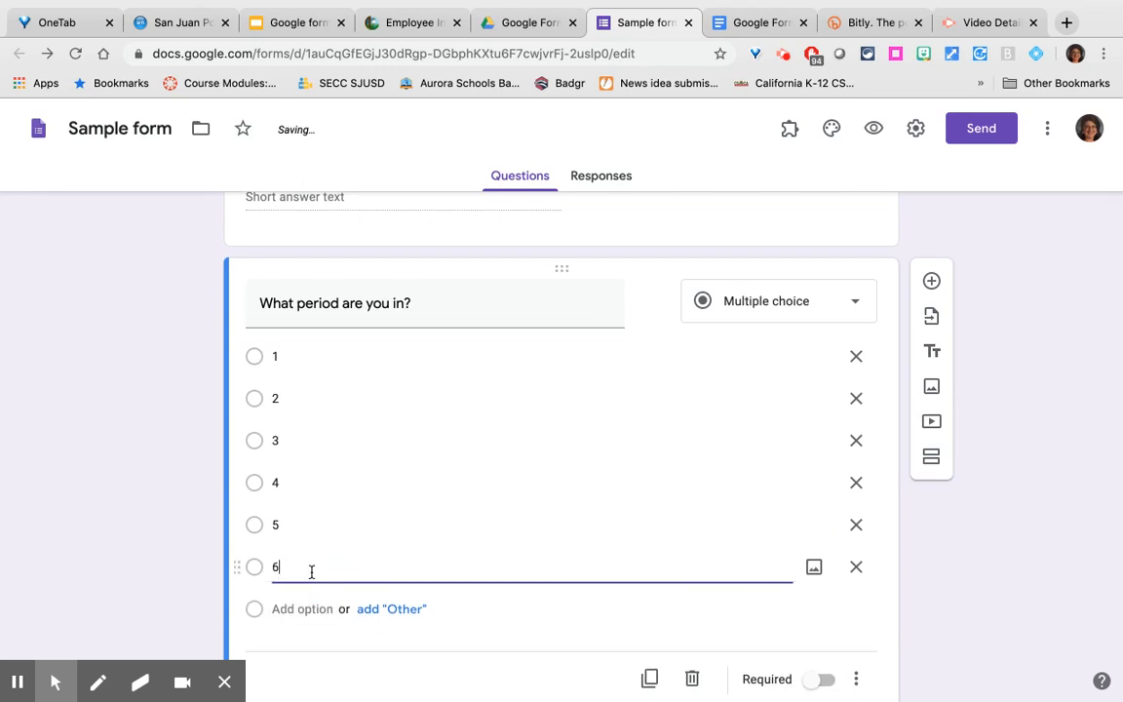
{"action": "left_click", "coordinate": [826, 680]}
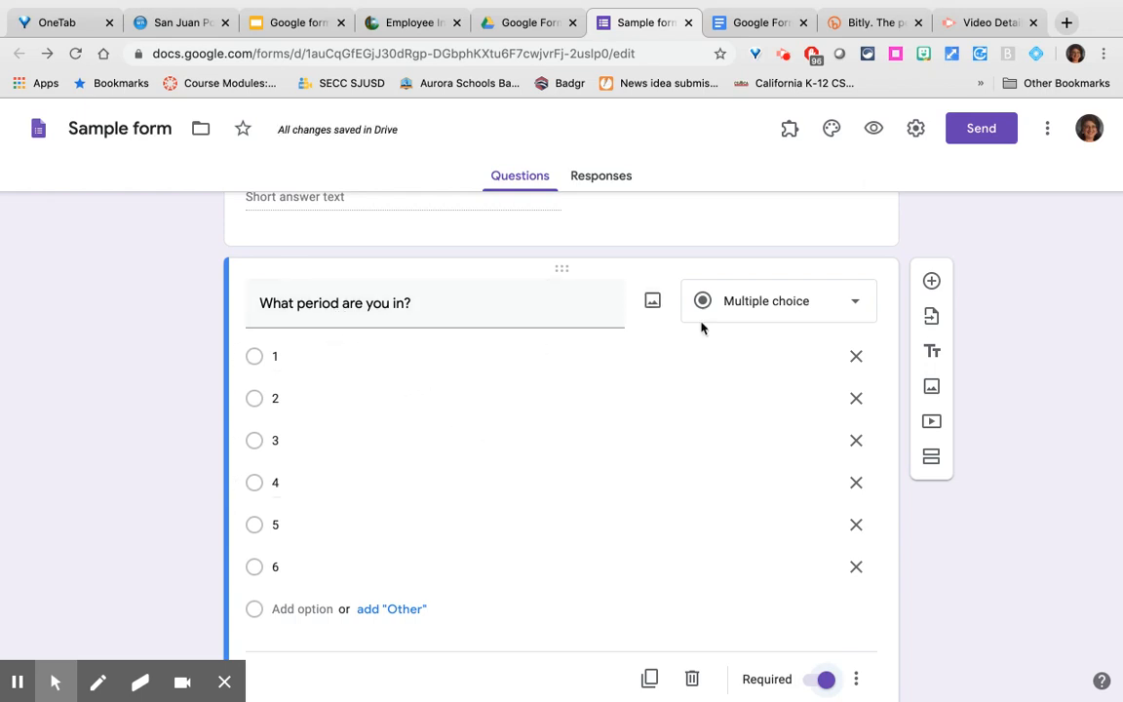
{"action": "left_click", "coordinate": [57, 675]}
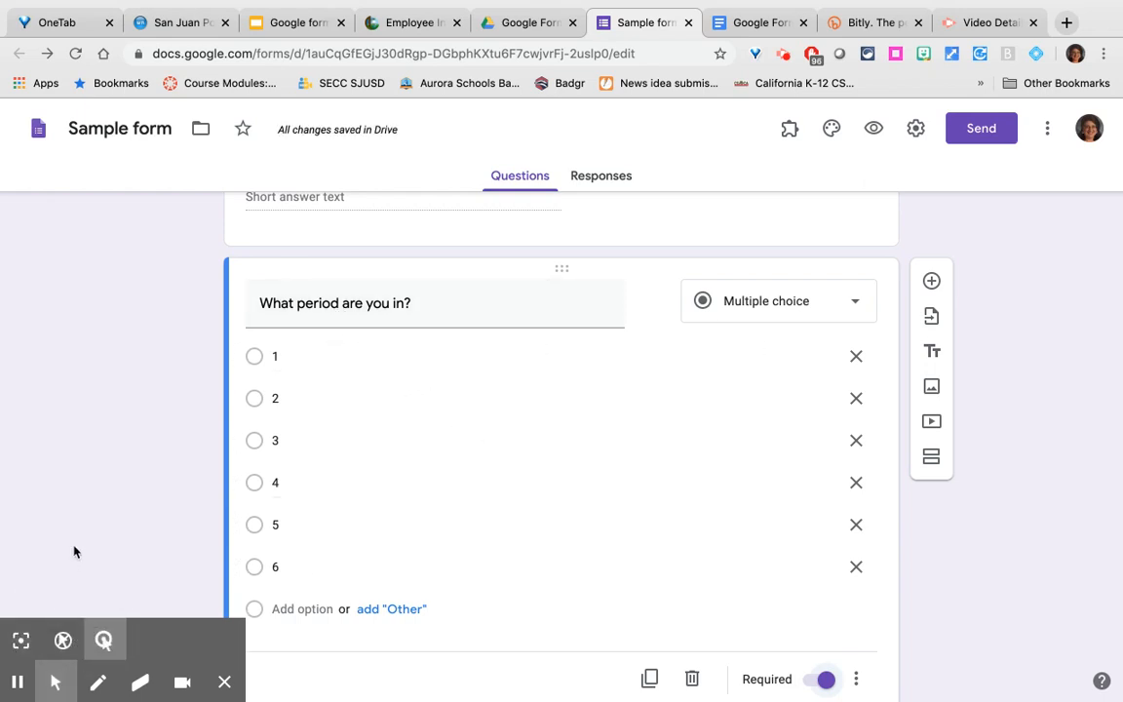
Preview the form and examine its name, class period and California capital questions
{"action": "scroll", "coordinate": [441, 517], "scroll_direction": "up", "scroll_amount": 5}
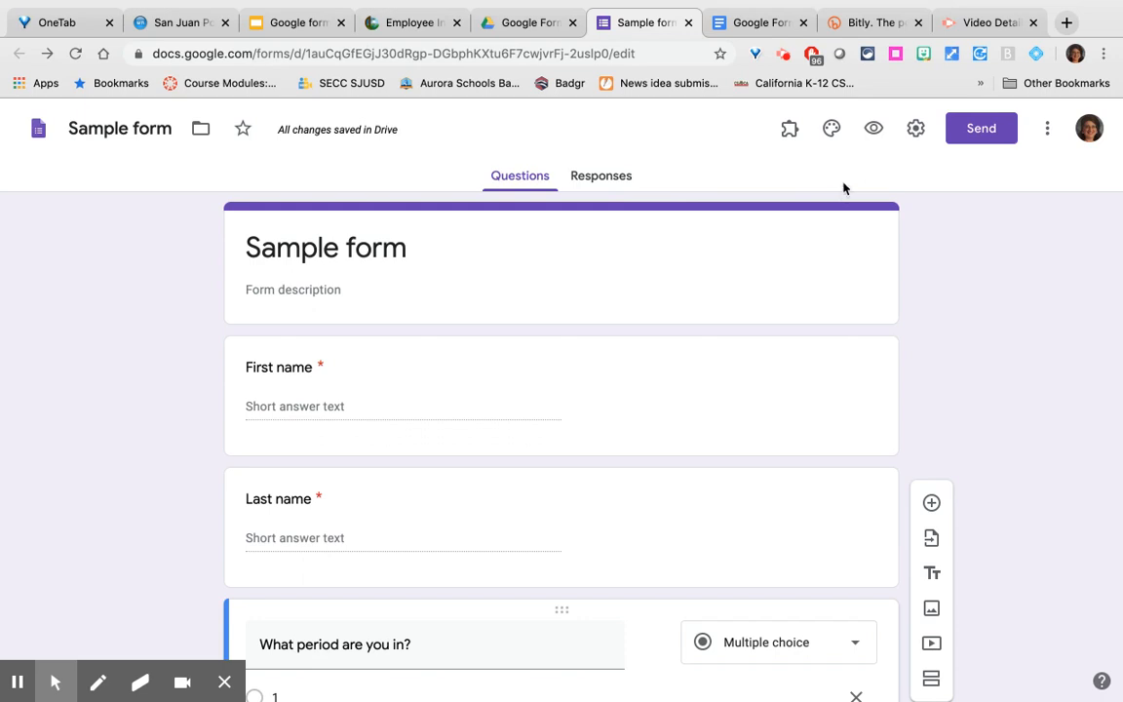
{"action": "left_click", "coordinate": [871, 133]}
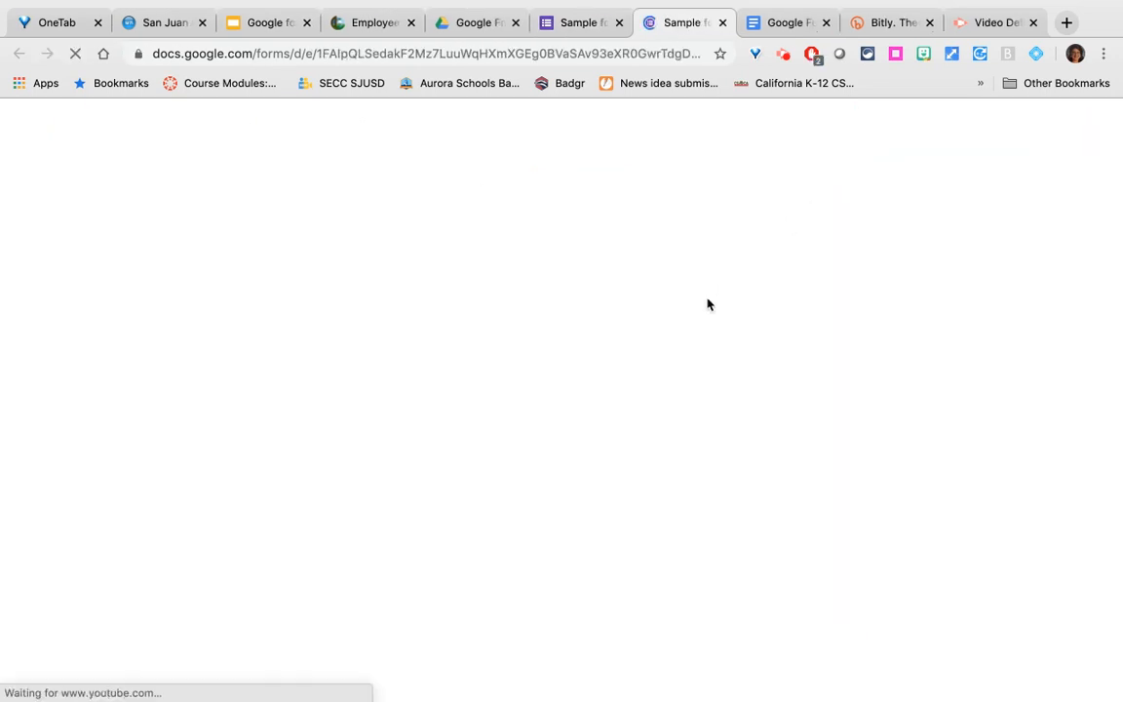
{"action": "scroll", "coordinate": [677, 322], "scroll_direction": "down", "scroll_amount": 6}
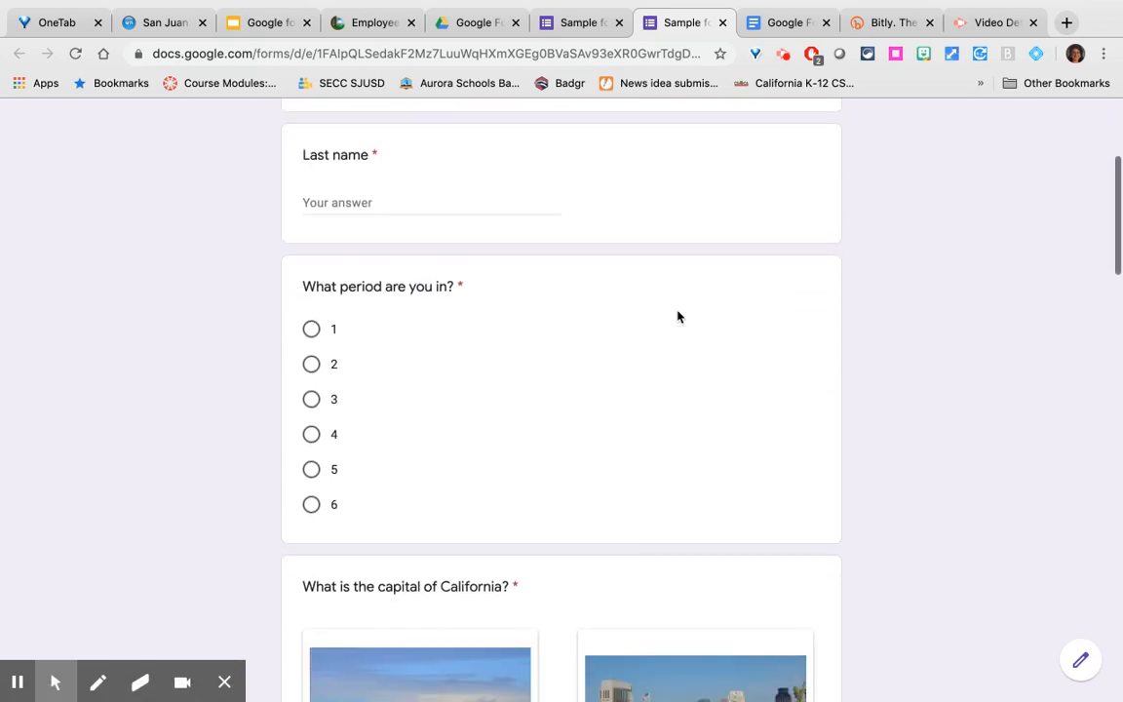
{"action": "scroll", "coordinate": [678, 317], "scroll_direction": "down", "scroll_amount": 2}
{"action": "scroll", "coordinate": [676, 316], "scroll_direction": "up", "scroll_amount": 8}
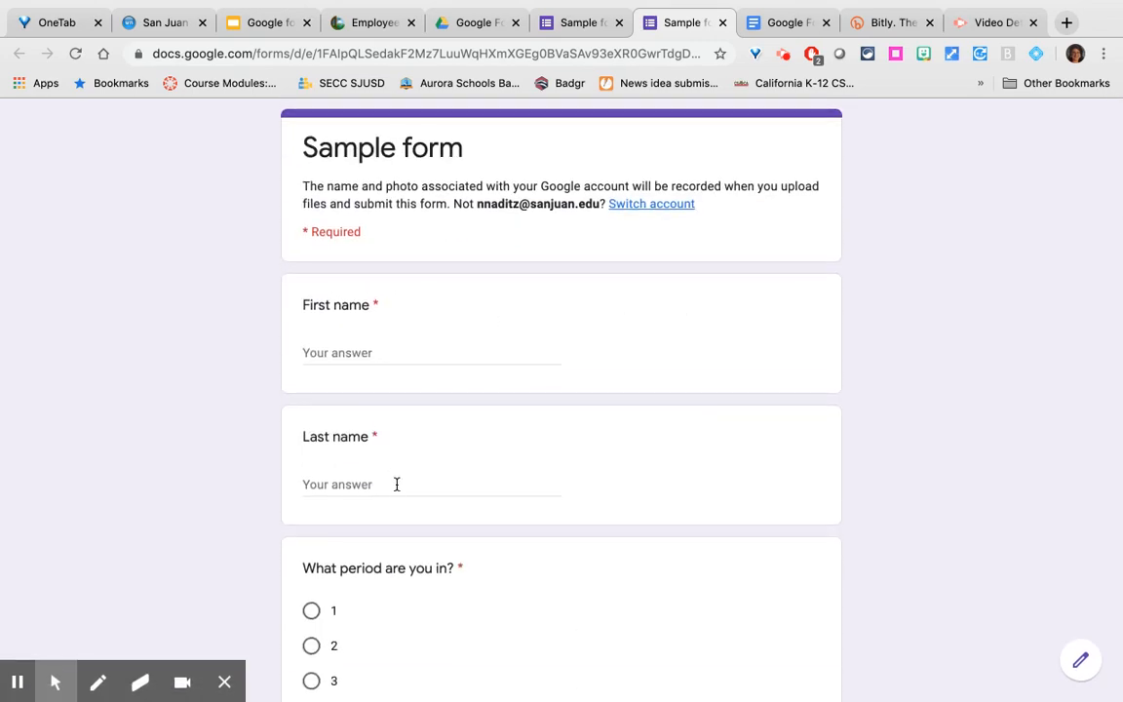
{"action": "scroll", "coordinate": [397, 485], "scroll_direction": "down", "scroll_amount": 2}
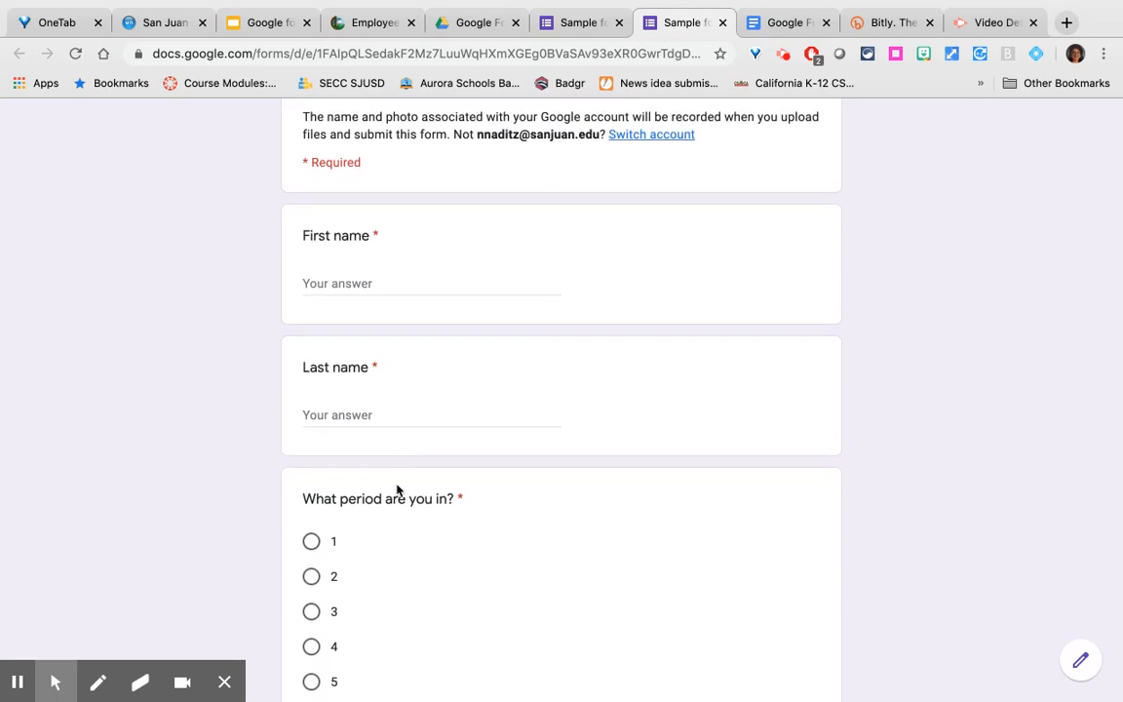
{"action": "scroll", "coordinate": [396, 490], "scroll_direction": "down", "scroll_amount": 1}
{"action": "scroll", "coordinate": [397, 491], "scroll_direction": "up", "scroll_amount": 2}
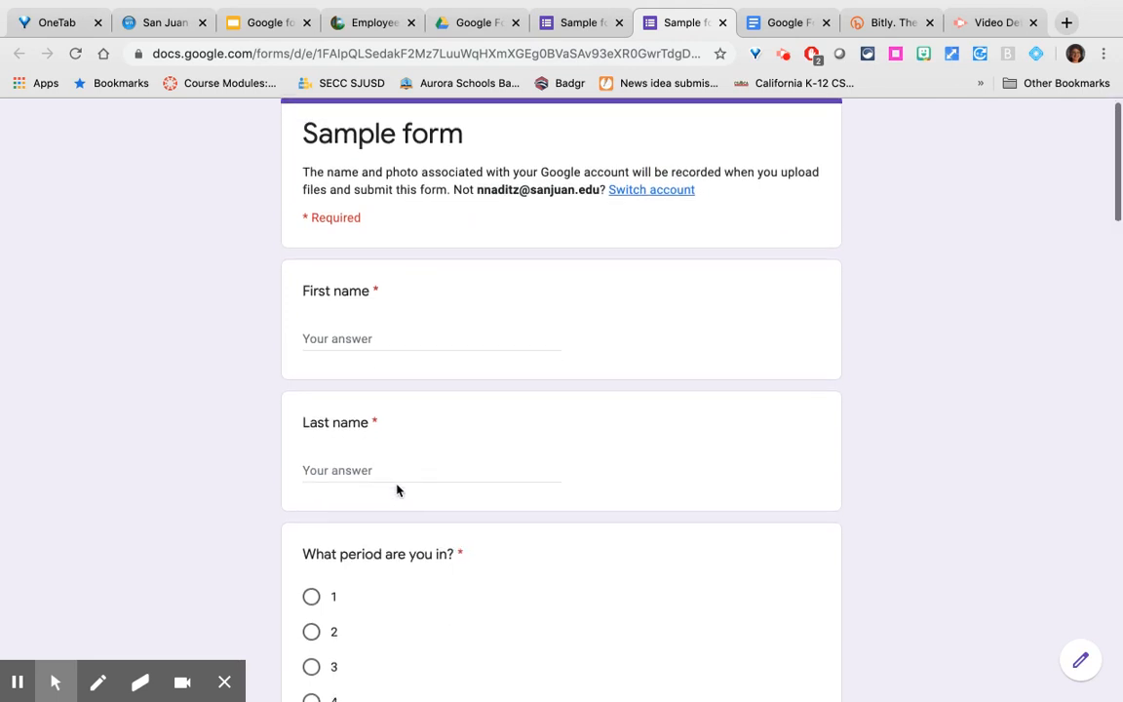
{"action": "scroll", "coordinate": [397, 490], "scroll_direction": "down", "scroll_amount": 5}
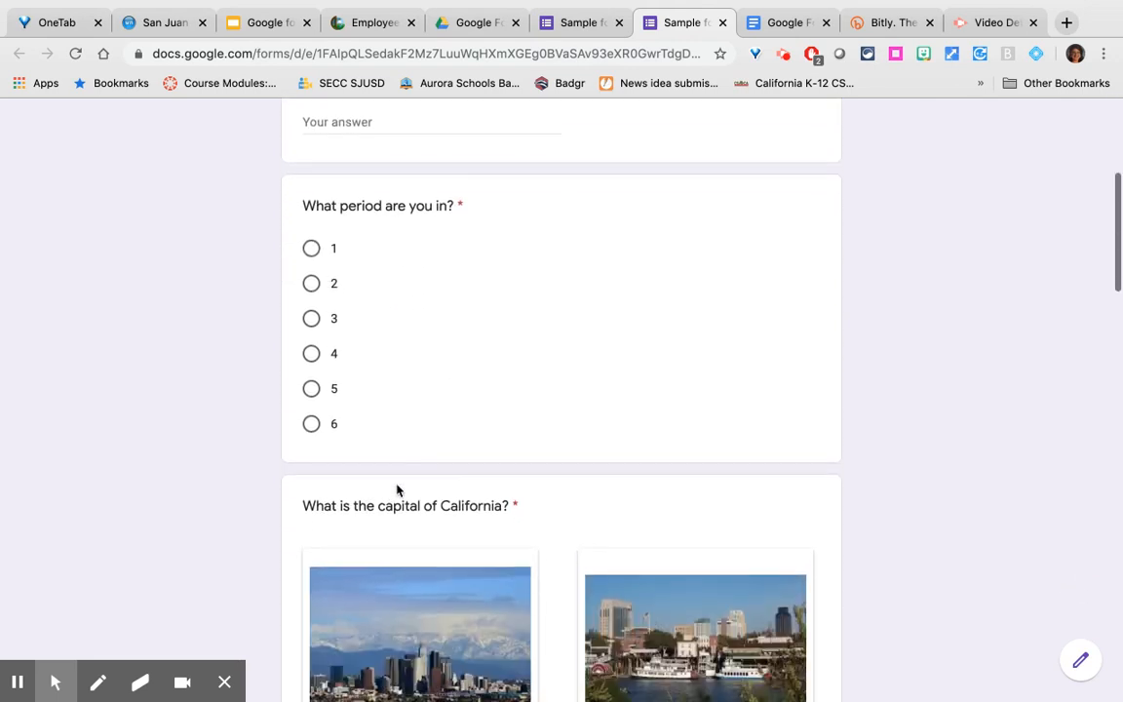
Examine the rest of the form preview, including the city images, dessert video and questions, population question, file upload and food group grid
{"action": "scroll", "coordinate": [397, 490], "scroll_direction": "down", "scroll_amount": 8}
{"action": "scroll", "coordinate": [397, 490], "scroll_direction": "up", "scroll_amount": 2}
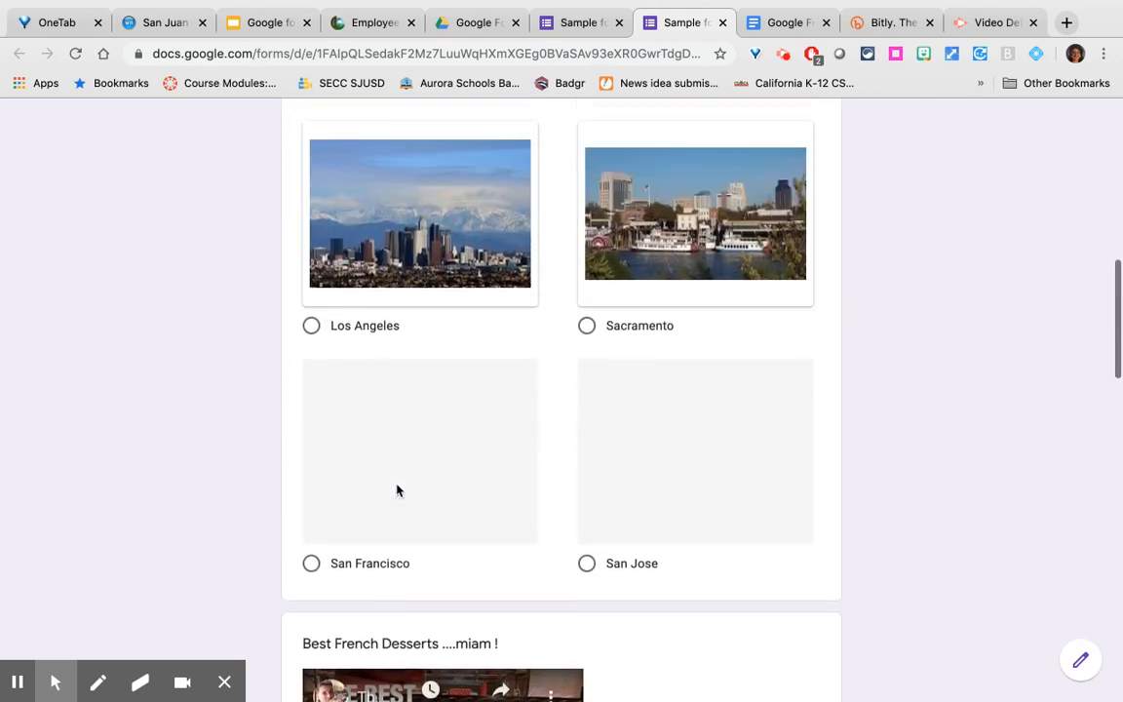
{"action": "scroll", "coordinate": [397, 491], "scroll_direction": "up", "scroll_amount": 2}
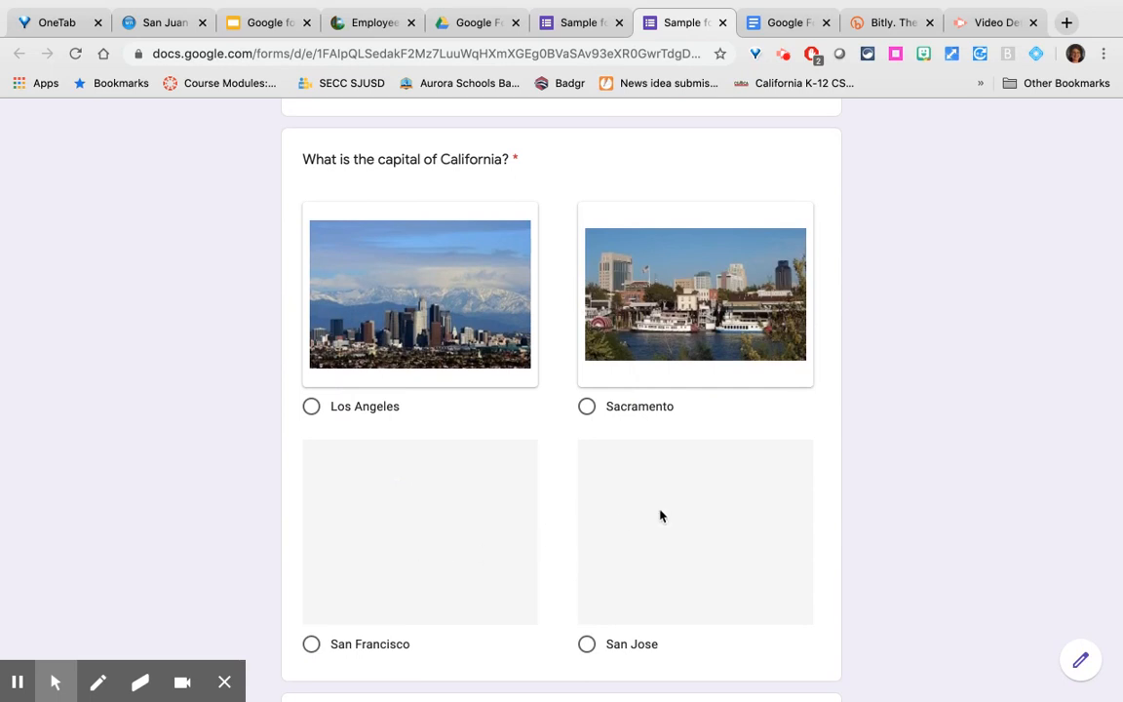
{"action": "scroll", "coordinate": [476, 557], "scroll_direction": "down", "scroll_amount": 3}
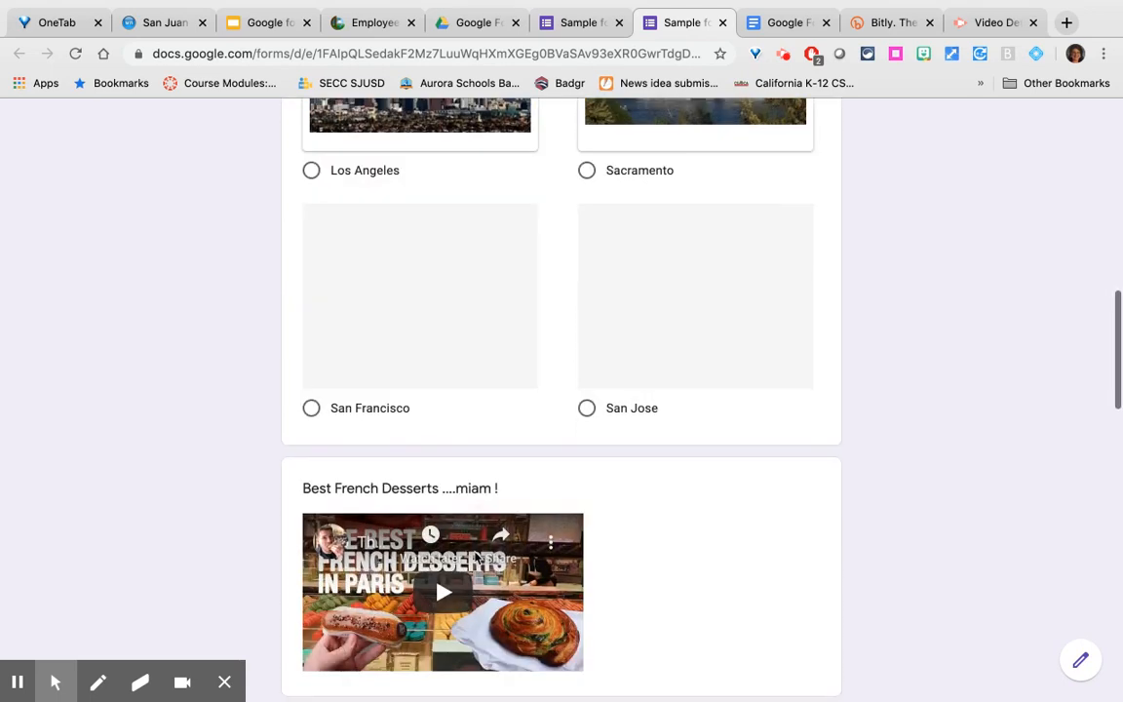
{"action": "scroll", "coordinate": [476, 559], "scroll_direction": "down", "scroll_amount": 5}
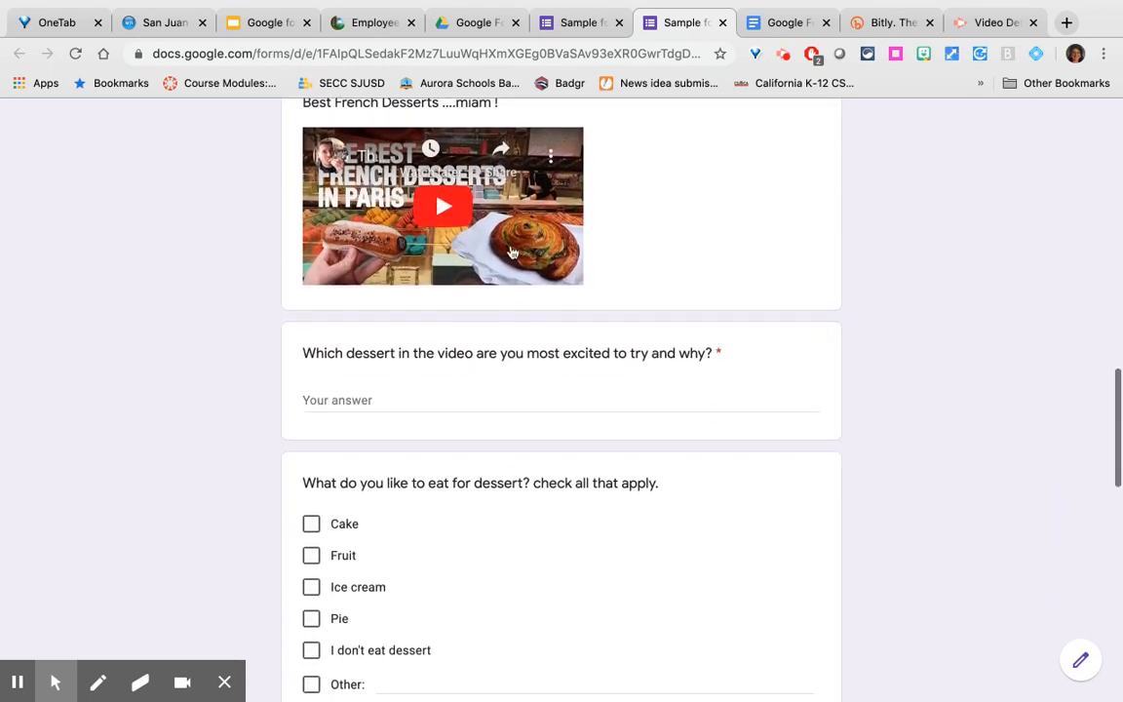
{"action": "scroll", "coordinate": [565, 394], "scroll_direction": "down", "scroll_amount": 5}
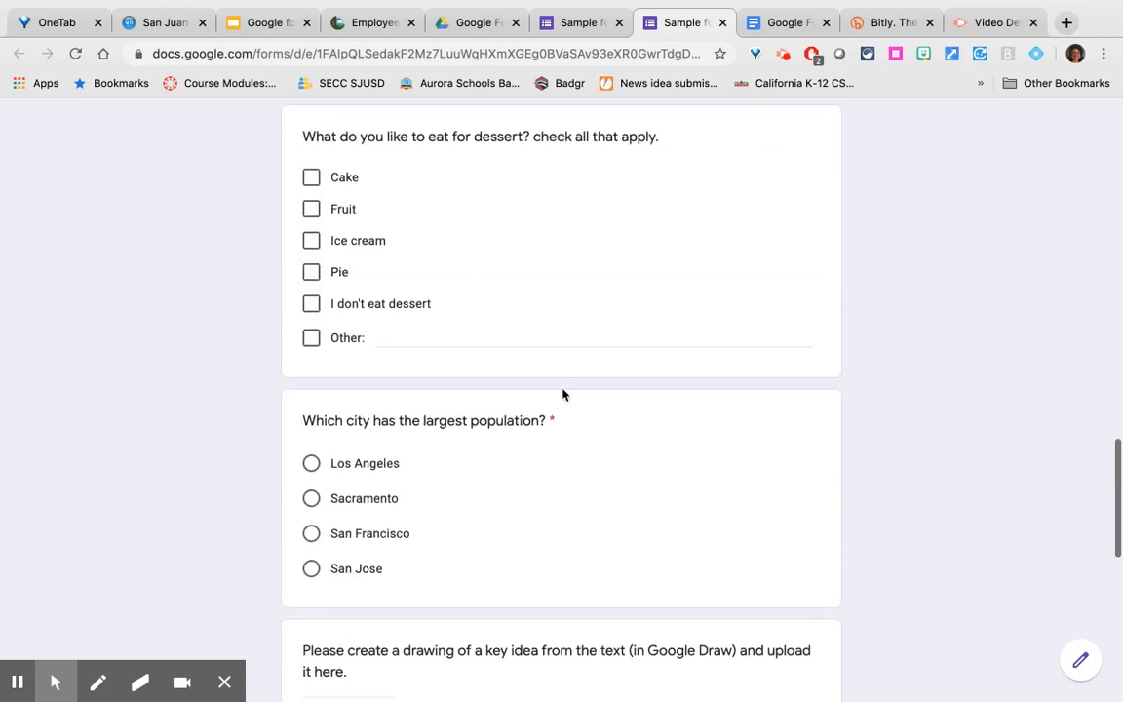
{"action": "scroll", "coordinate": [562, 394], "scroll_direction": "down", "scroll_amount": 8}
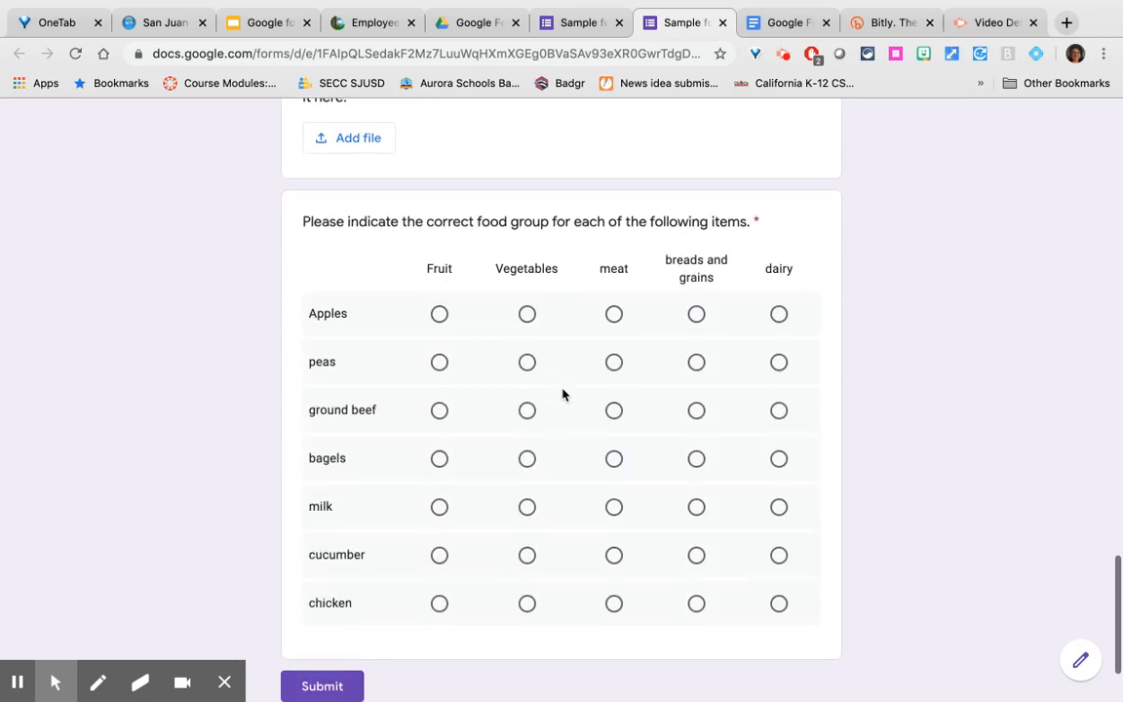
{"action": "scroll", "coordinate": [562, 394], "scroll_direction": "down", "scroll_amount": 1}
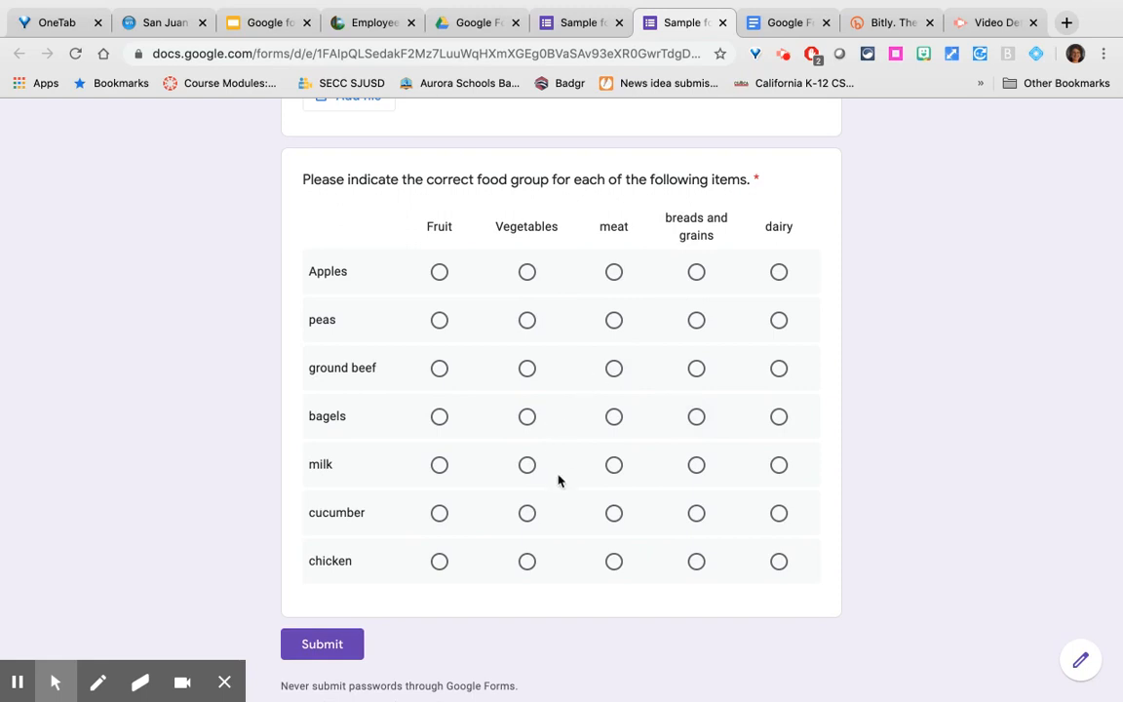
{"action": "scroll", "coordinate": [558, 478], "scroll_direction": "down", "scroll_amount": 2}
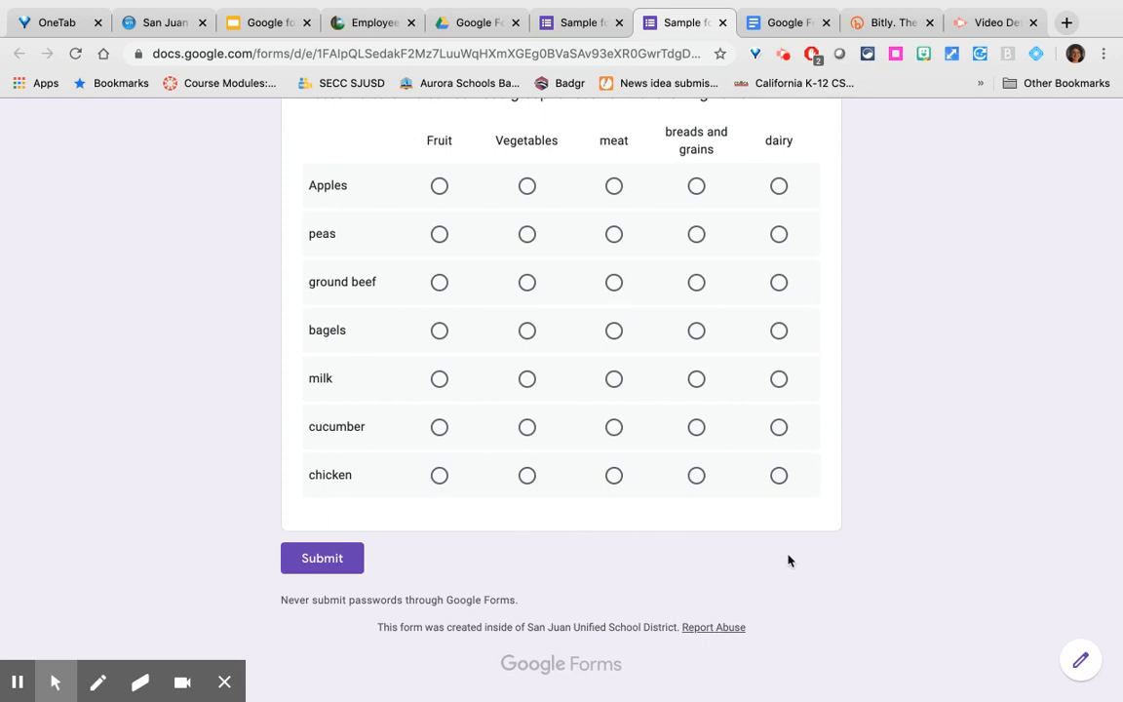
{"action": "scroll", "coordinate": [742, 494], "scroll_direction": "up", "scroll_amount": 15}
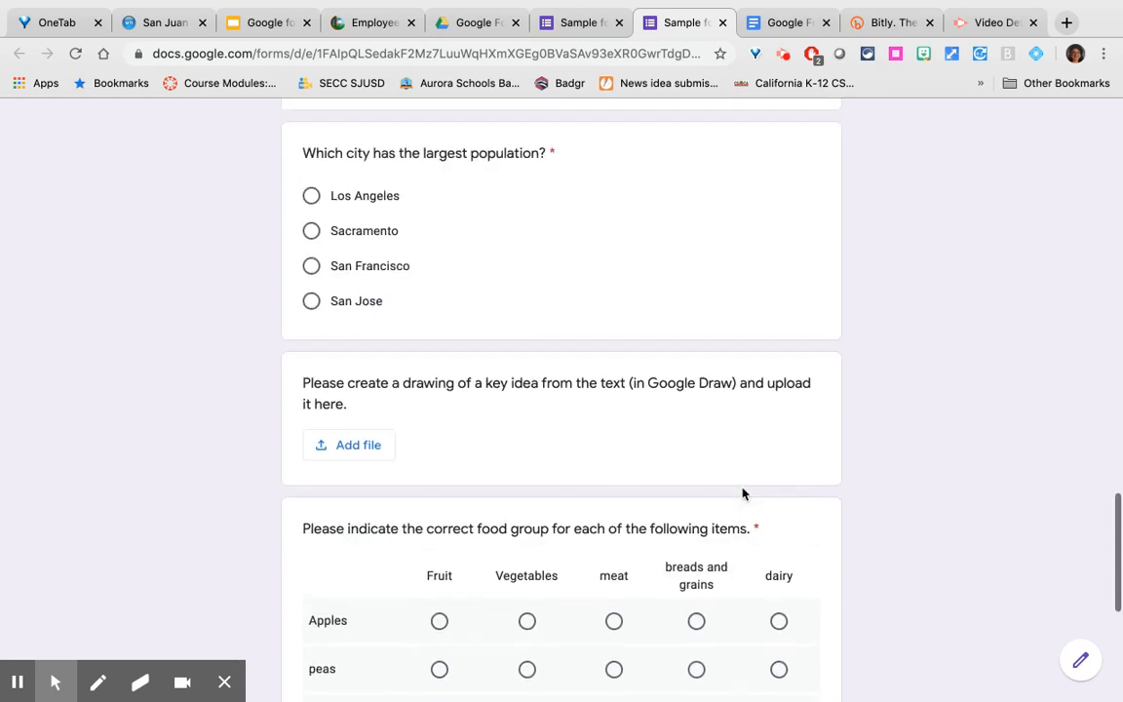
{"action": "scroll", "coordinate": [742, 495], "scroll_direction": "up", "scroll_amount": 20}
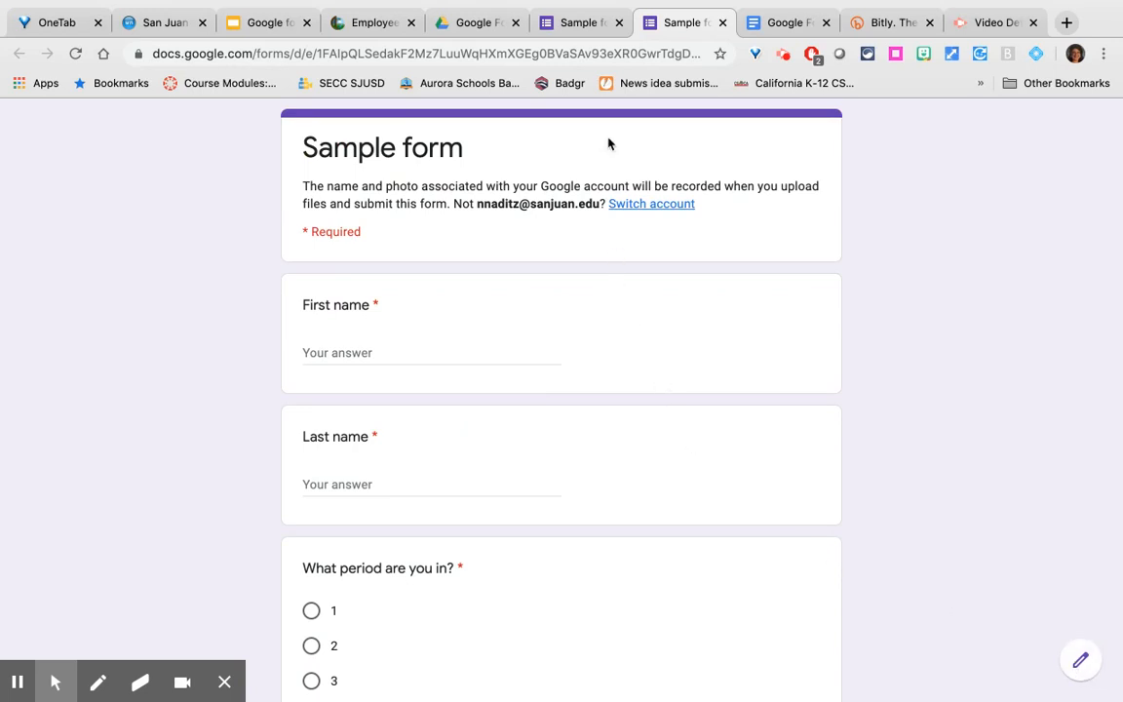
Return to the editable Sample form and copy its respondent link, without shortening the URL, for sending
{"action": "left_click", "coordinate": [565, 23]}
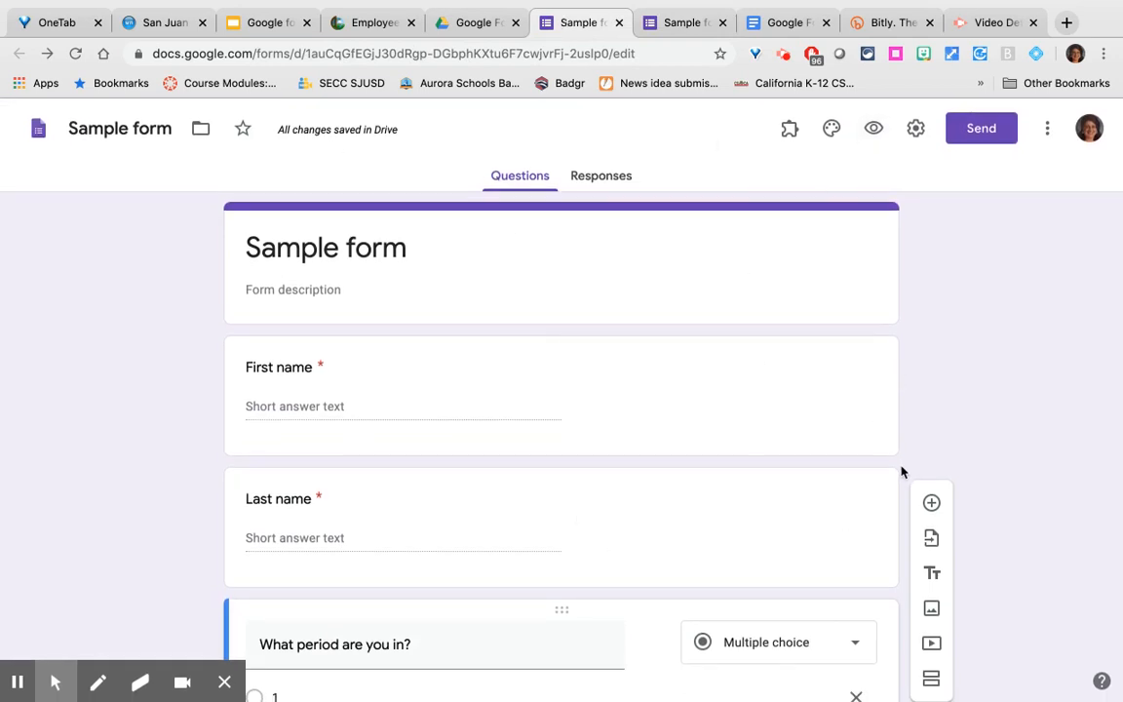
{"action": "left_click", "coordinate": [532, 54]}
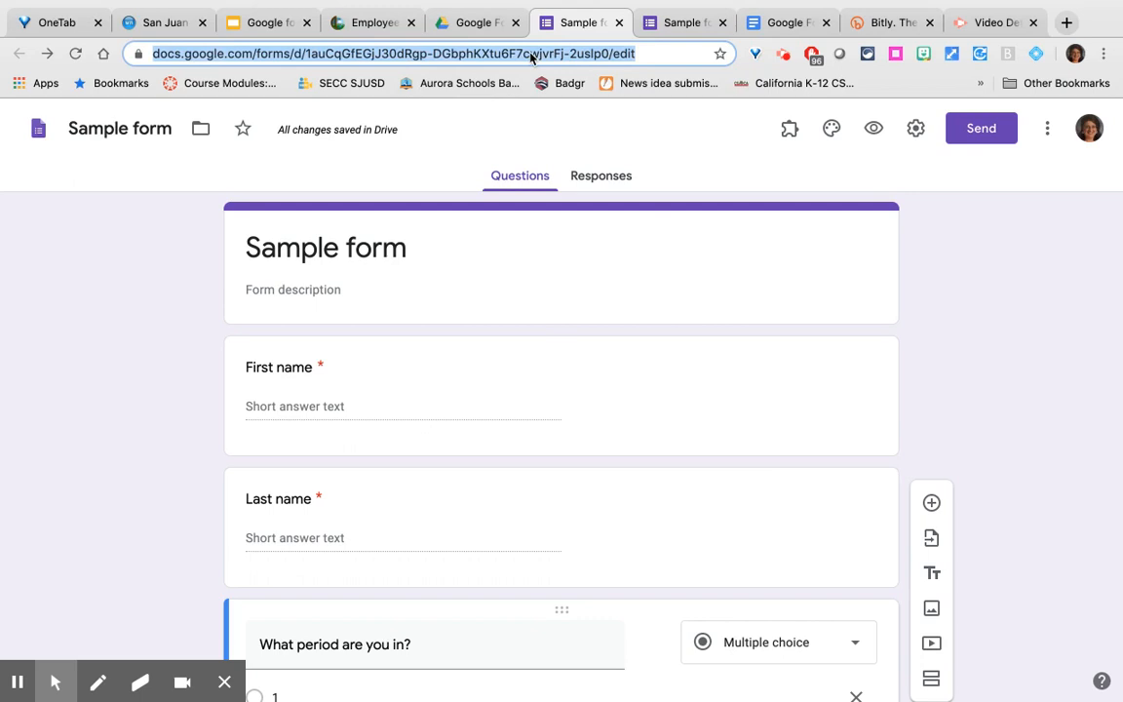
{"action": "left_click", "coordinate": [973, 349]}
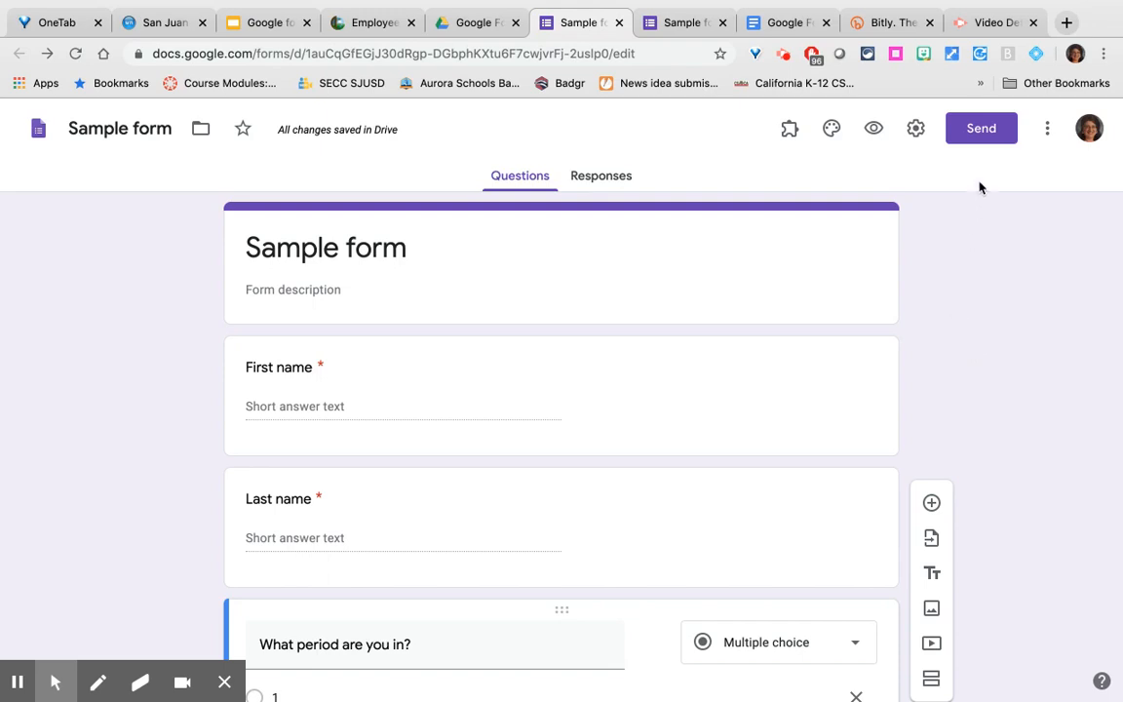
{"action": "left_click", "coordinate": [975, 134]}
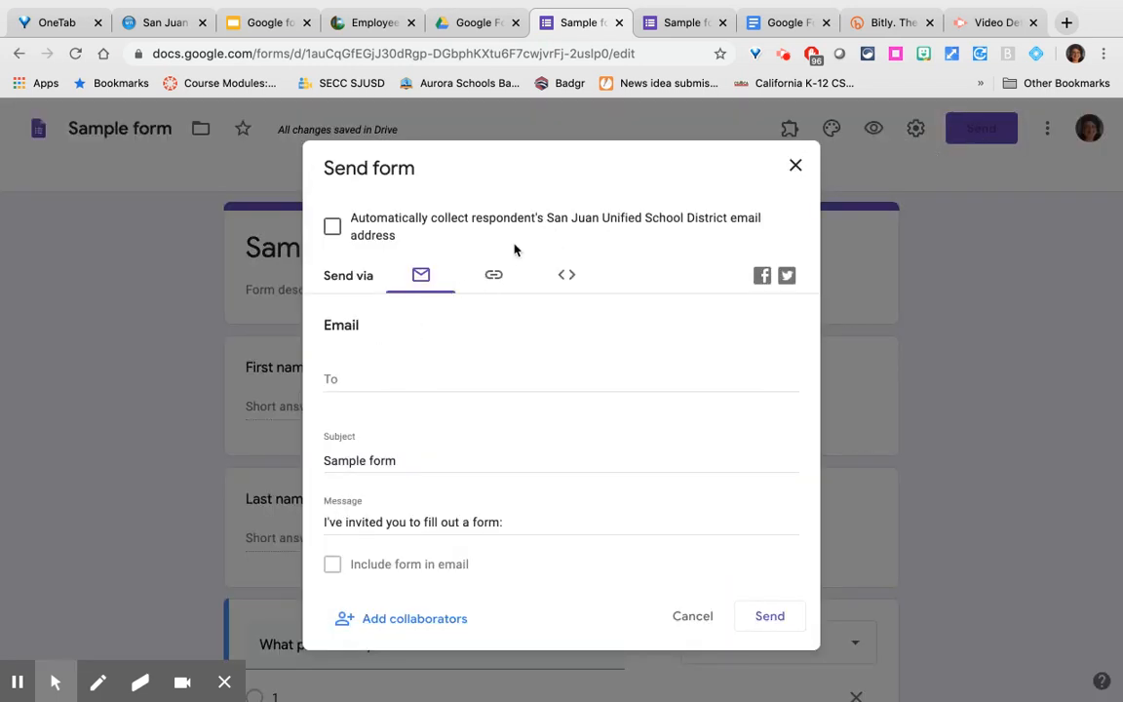
{"action": "left_click", "coordinate": [496, 276]}
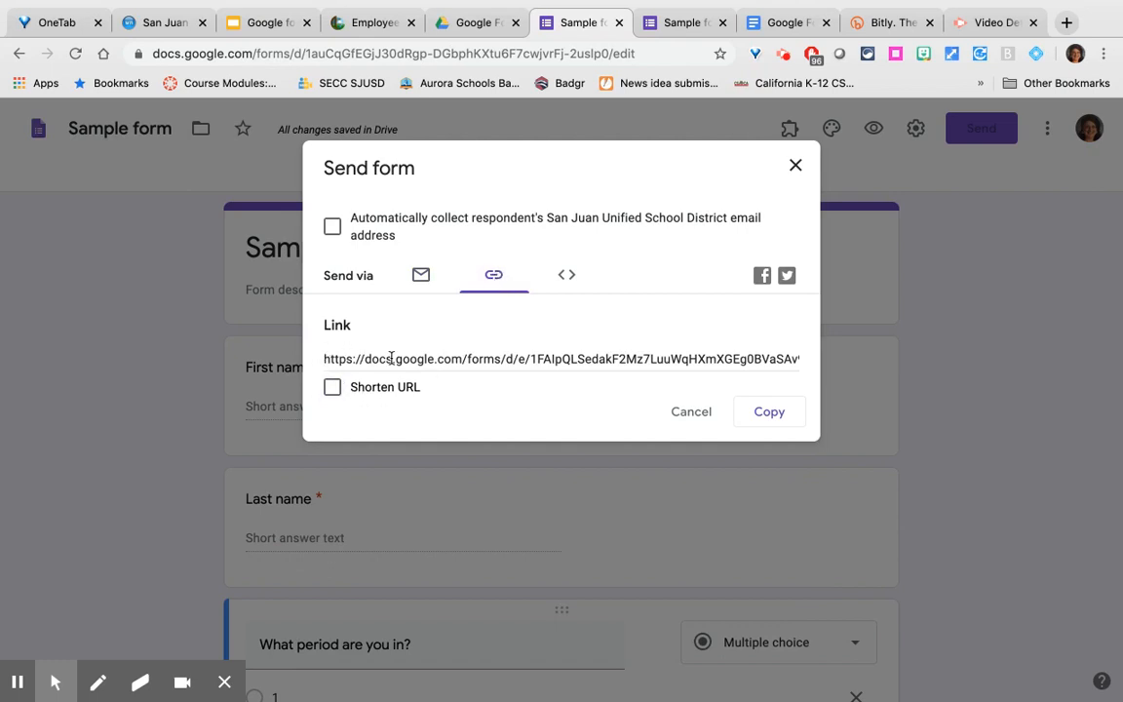
{"action": "left_click", "coordinate": [790, 417]}
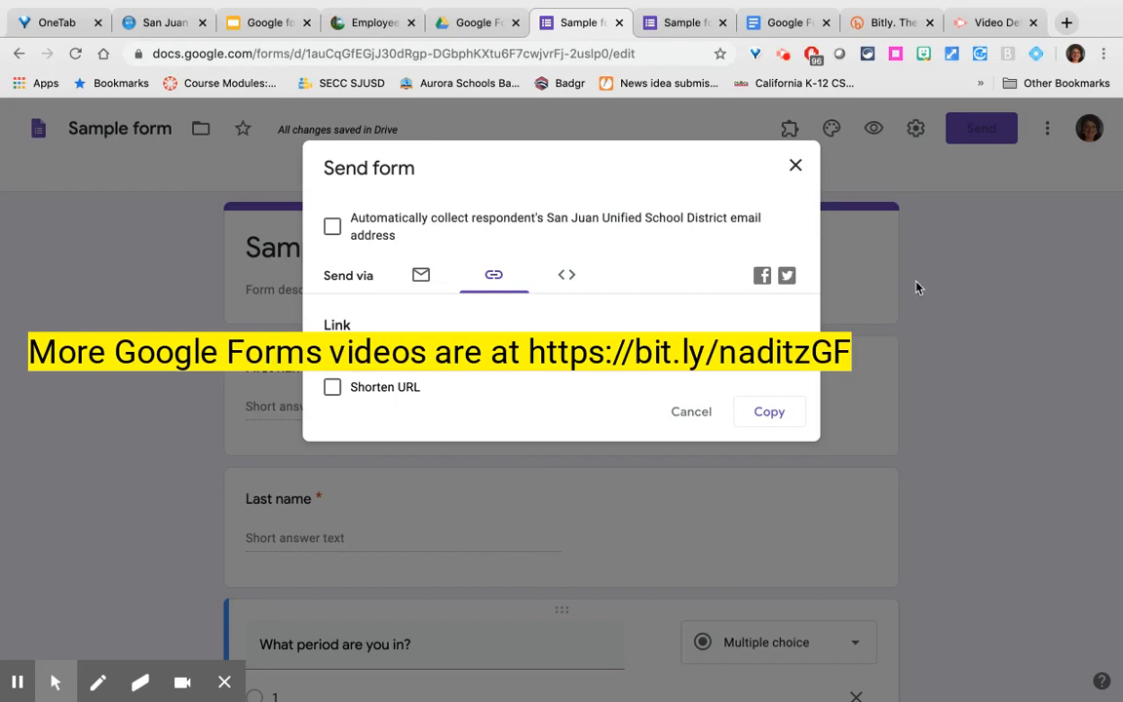
{"action": "left_click", "coordinate": [795, 169]}
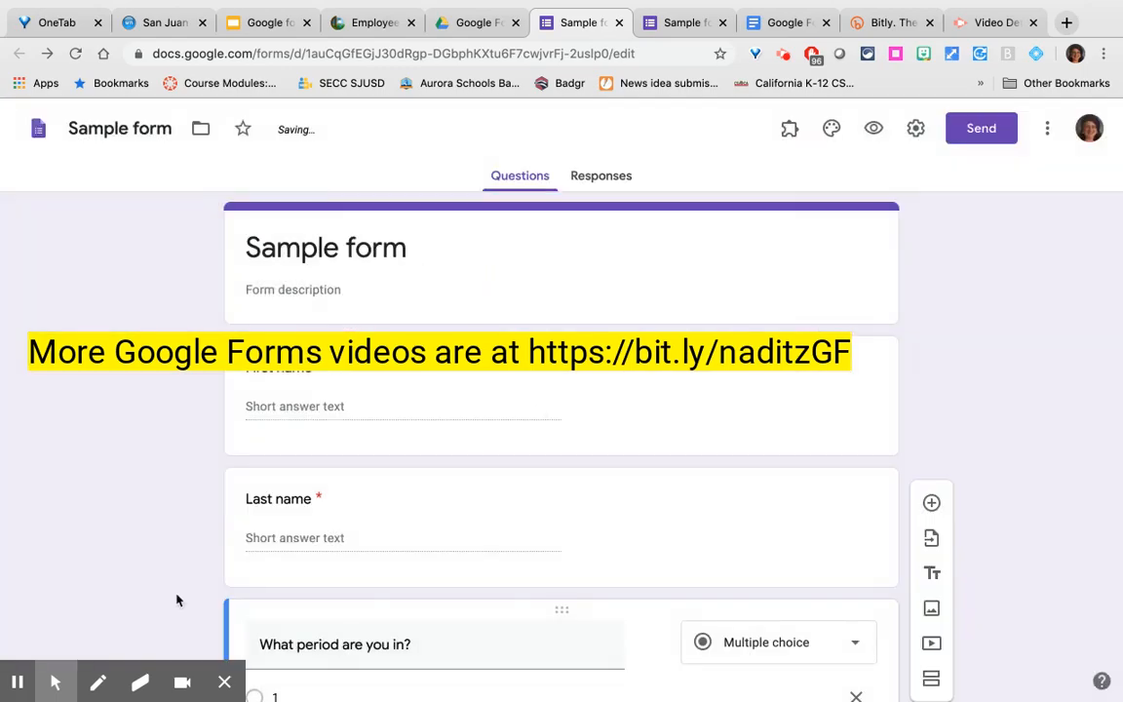